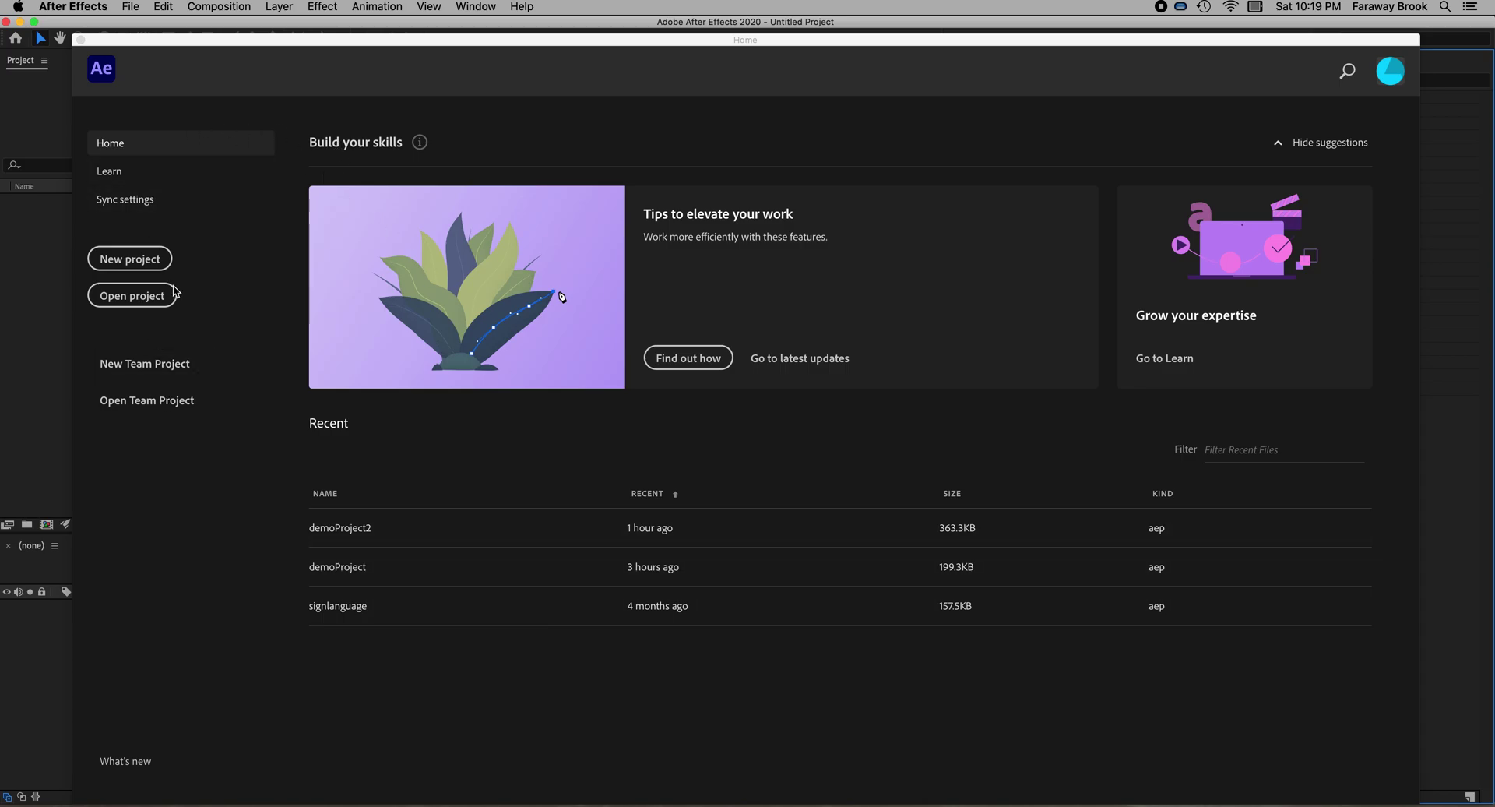
# Step: Start a new project and import the footage files miror.mp4 and immirror.mp4 from the AE-demo folder
pyautogui.click(133, 264)
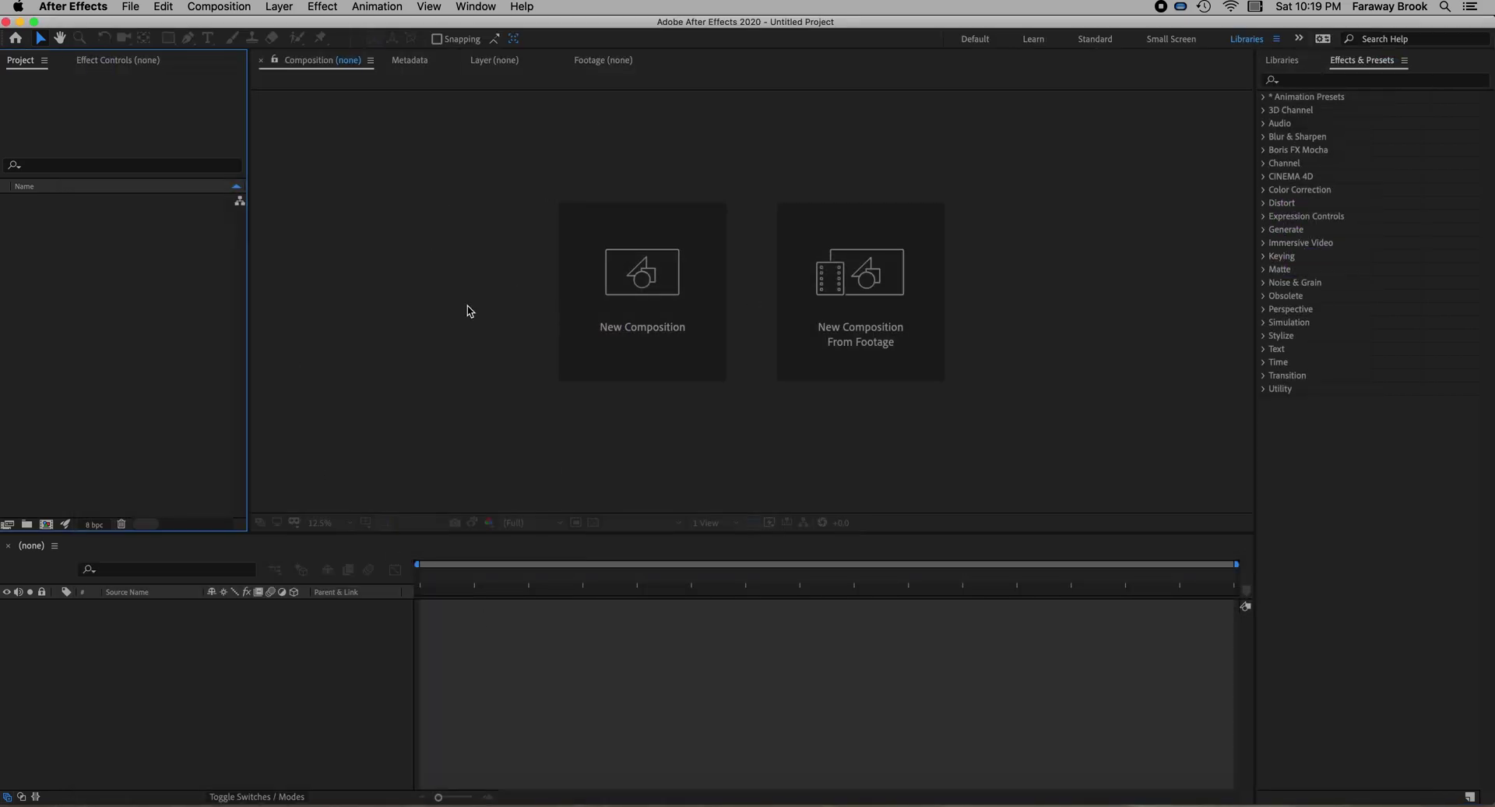
pyautogui.click(138, 5)
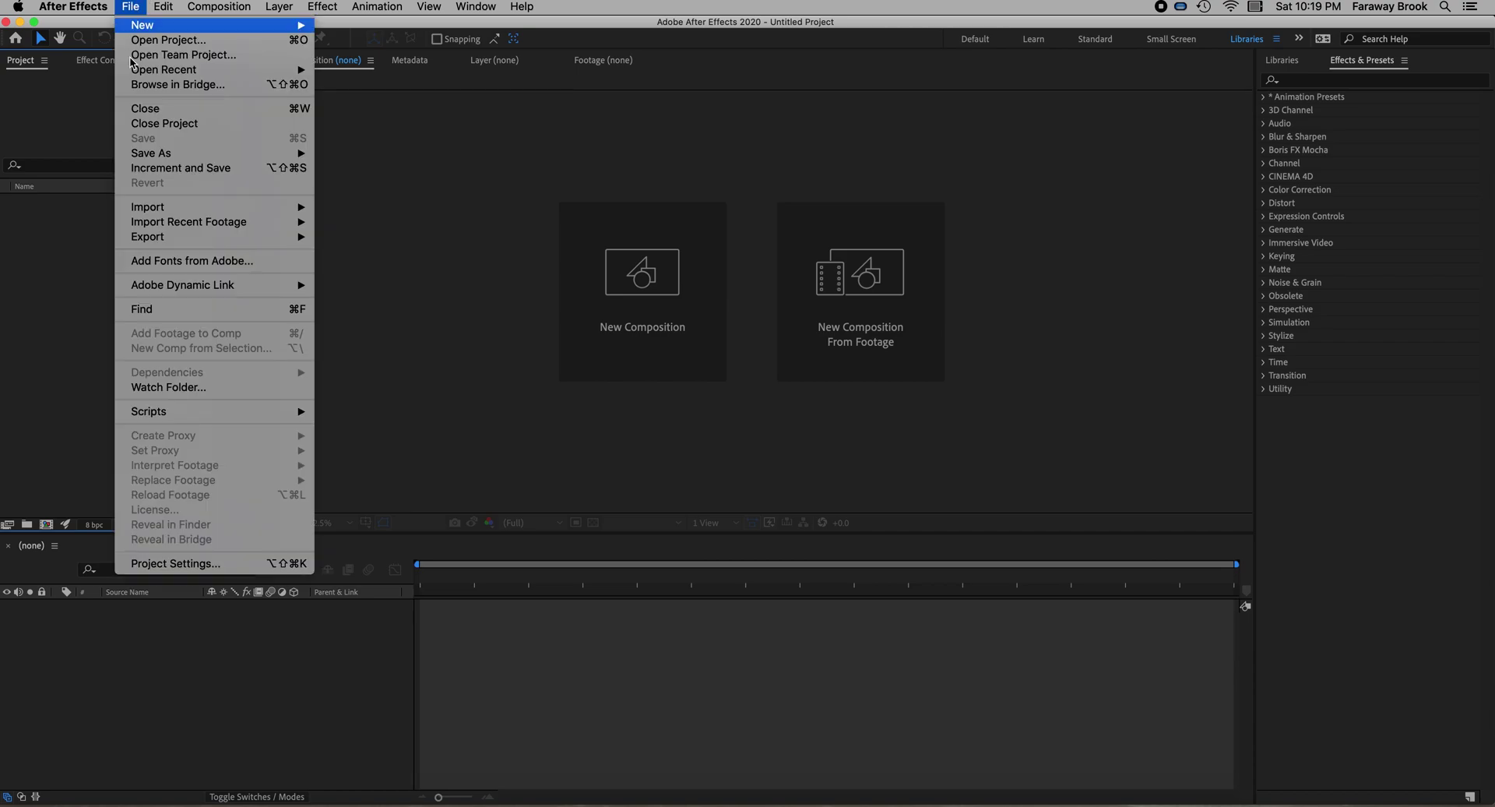
pyautogui.moveTo(263, 205)
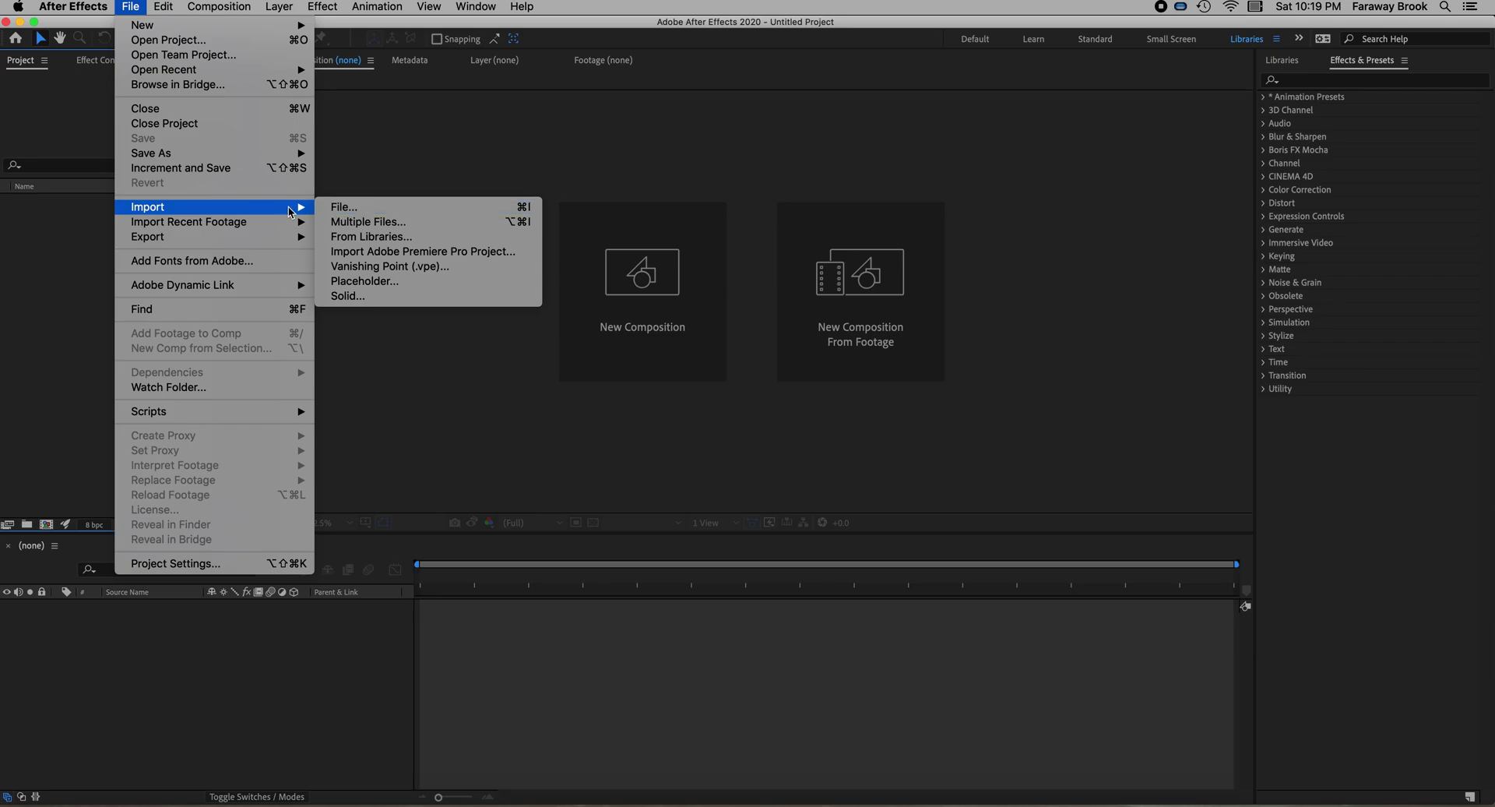
pyautogui.click(339, 208)
pyautogui.scroll(-5, 673, 240)
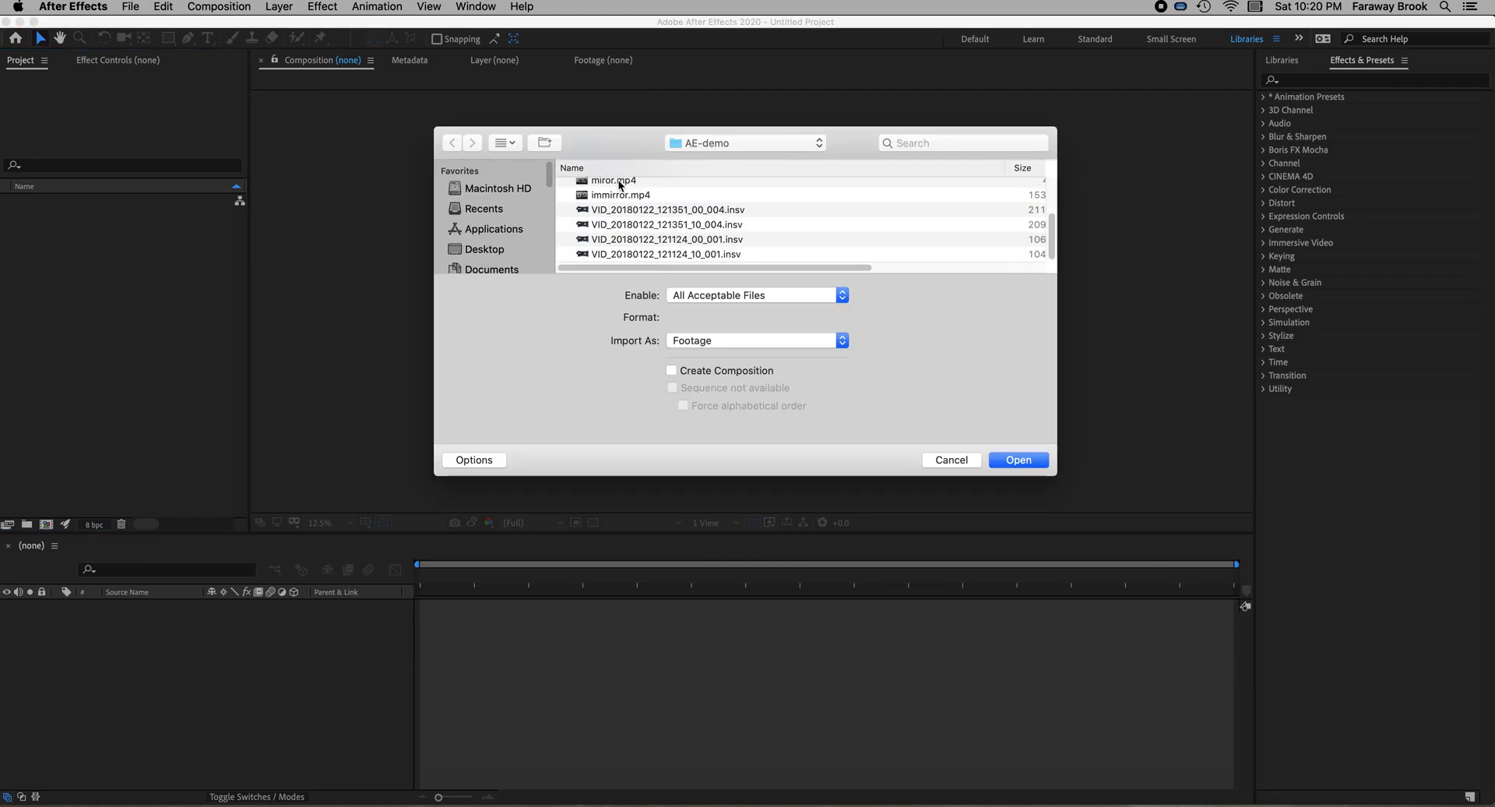
pyautogui.click(619, 183)
pyautogui.keyDown('shift'); pyautogui.click(613, 200); pyautogui.keyUp('shift')
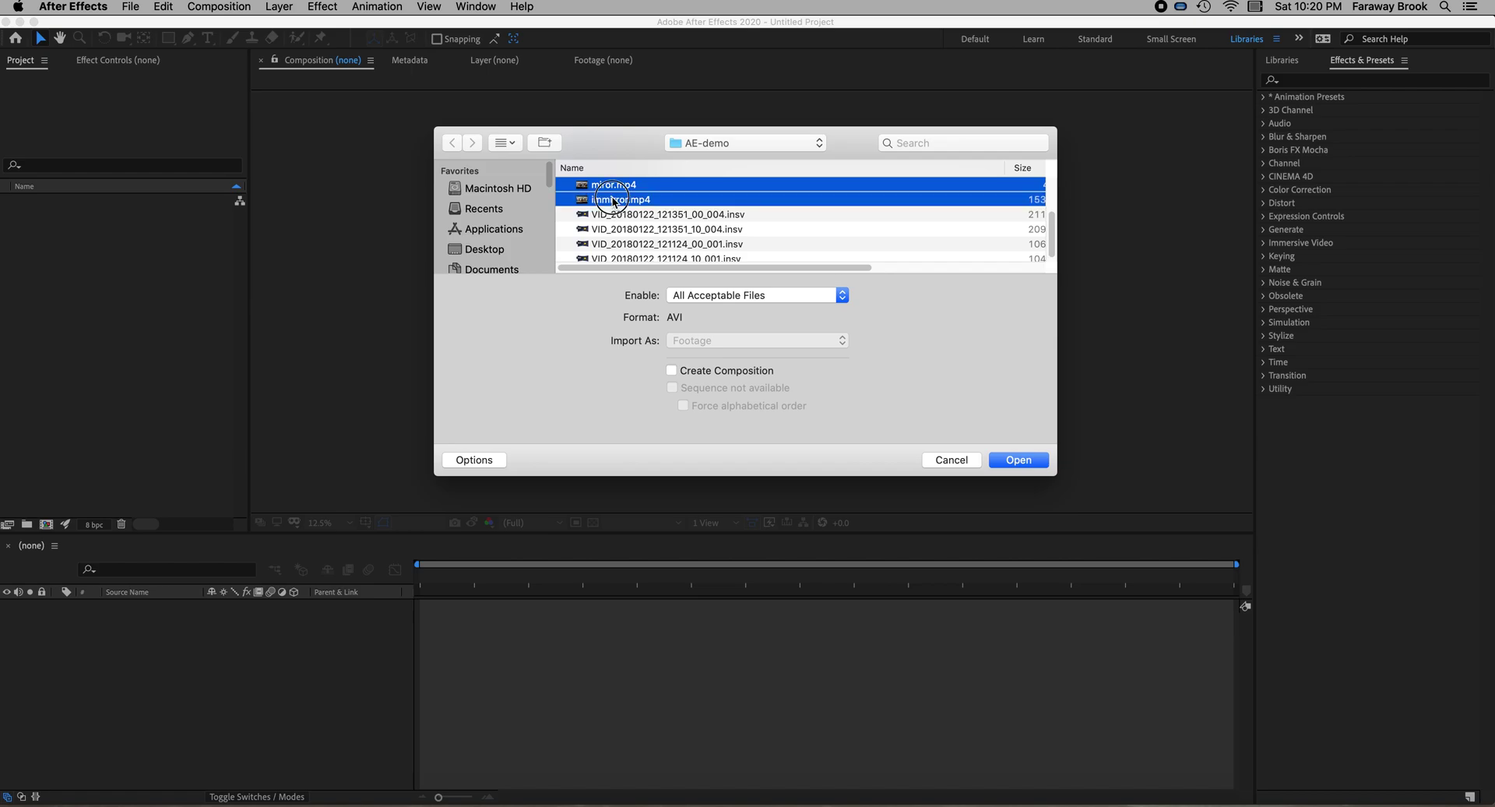
pyautogui.click(1018, 460)
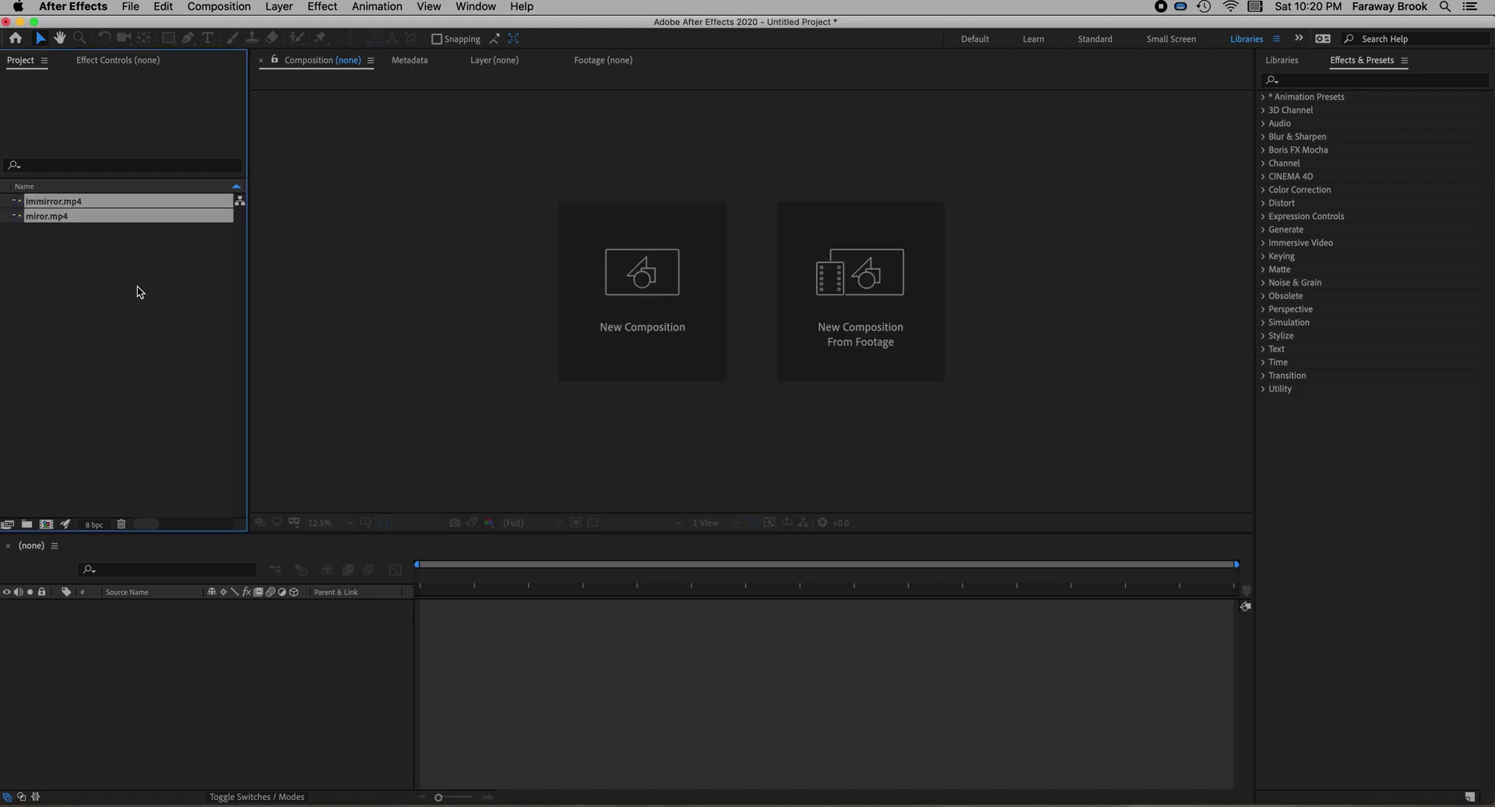
# Step: Create a composition from the miror.mp4 footage
pyautogui.click(26, 219)
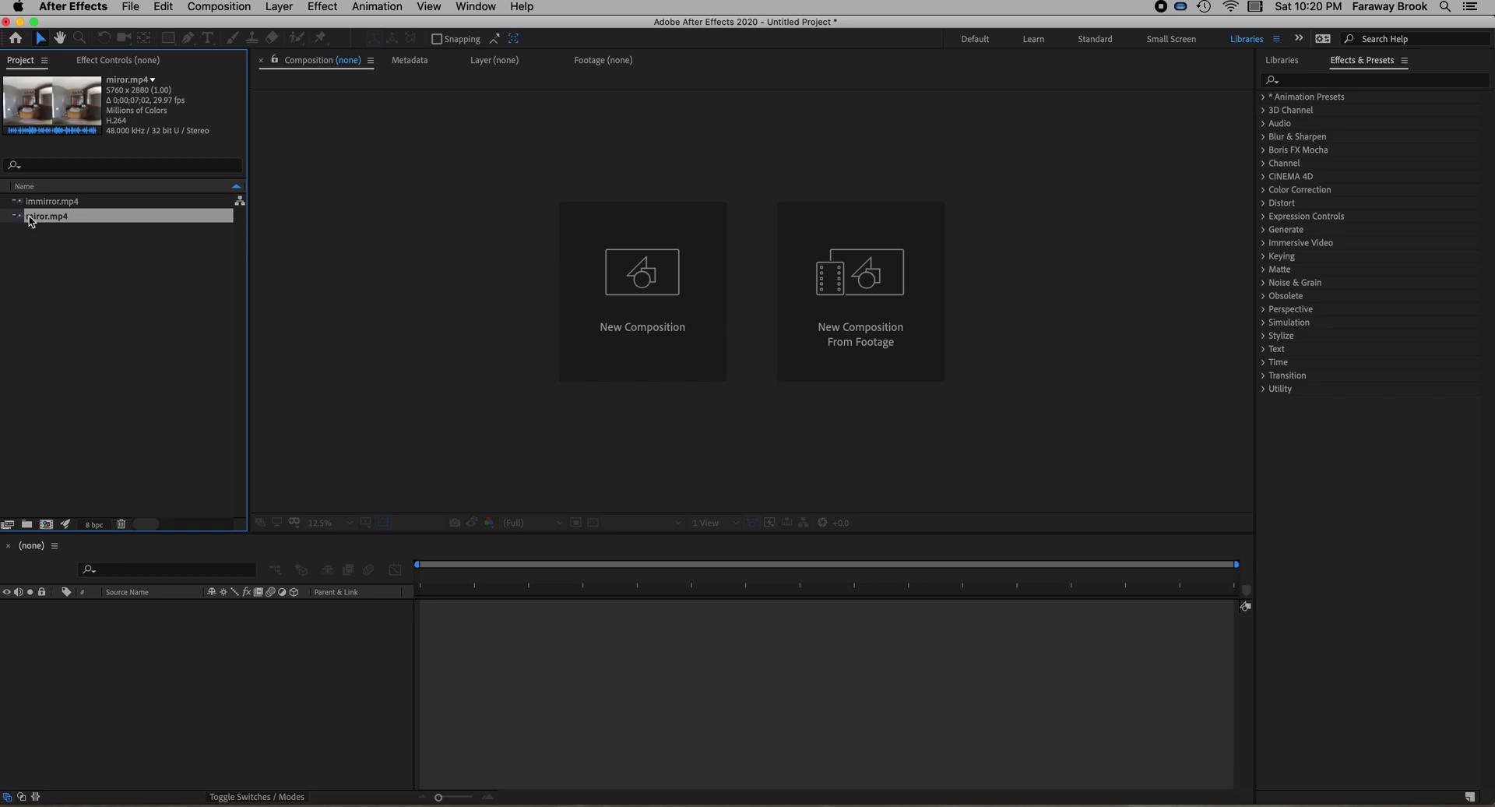
pyautogui.moveTo(31, 223); pyautogui.dragTo(80, 682)
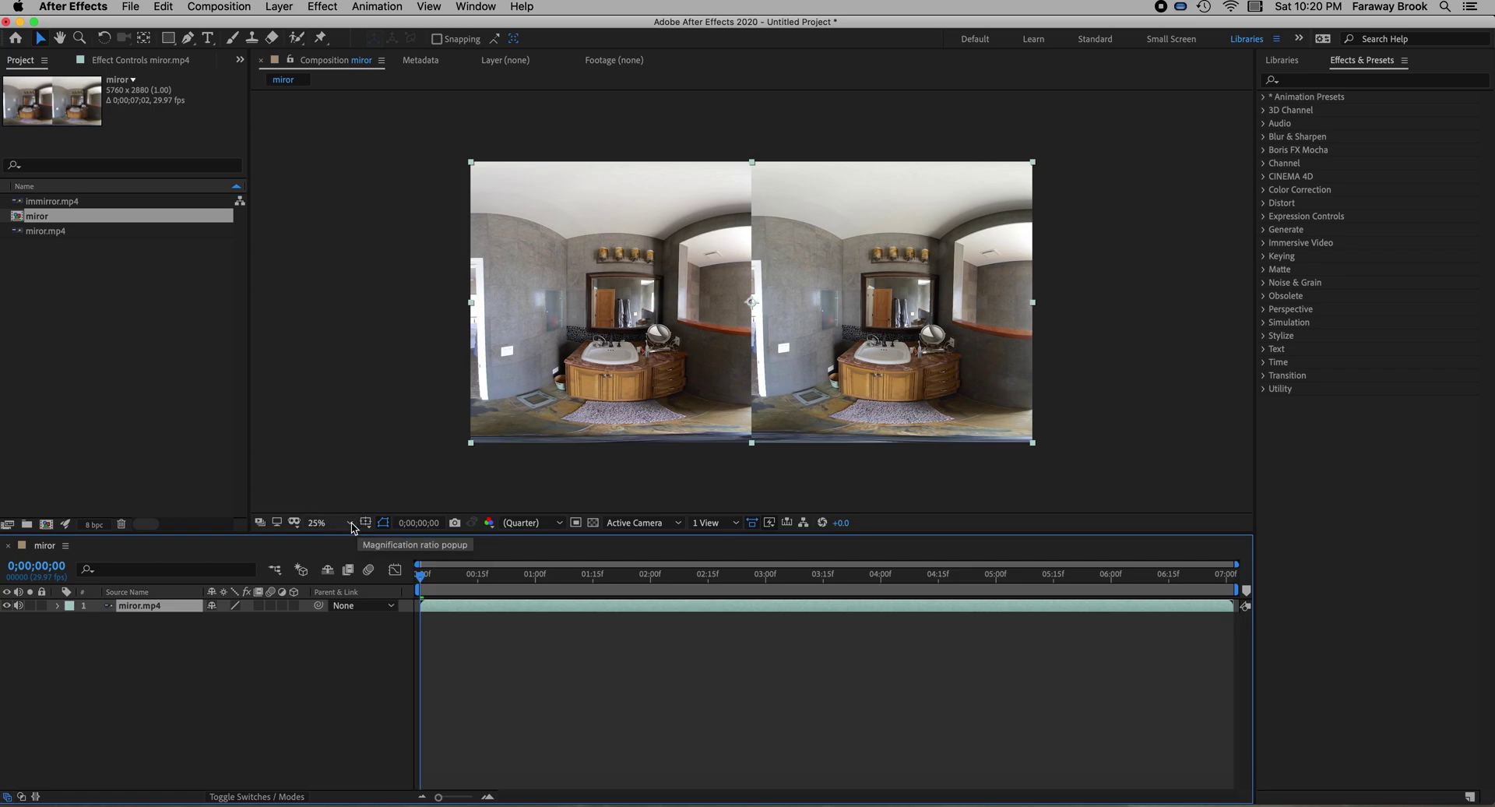
# Step: Draw a closed Pen tool mask on the miror.mp4 layer around the wall mirror's glass in the left half, skirting the round vanity mirror
pyautogui.click(350, 523)
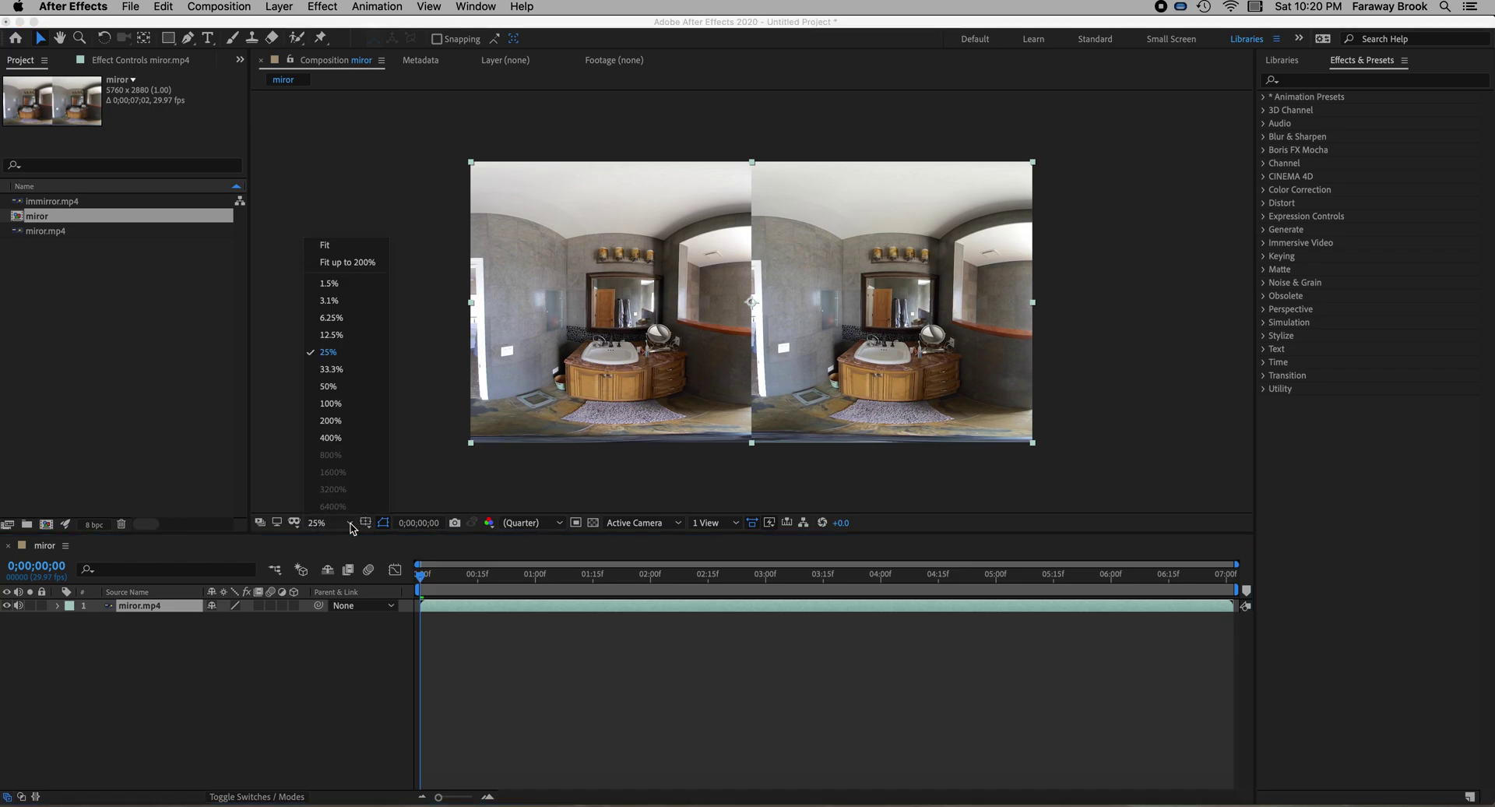
pyautogui.click(330, 386)
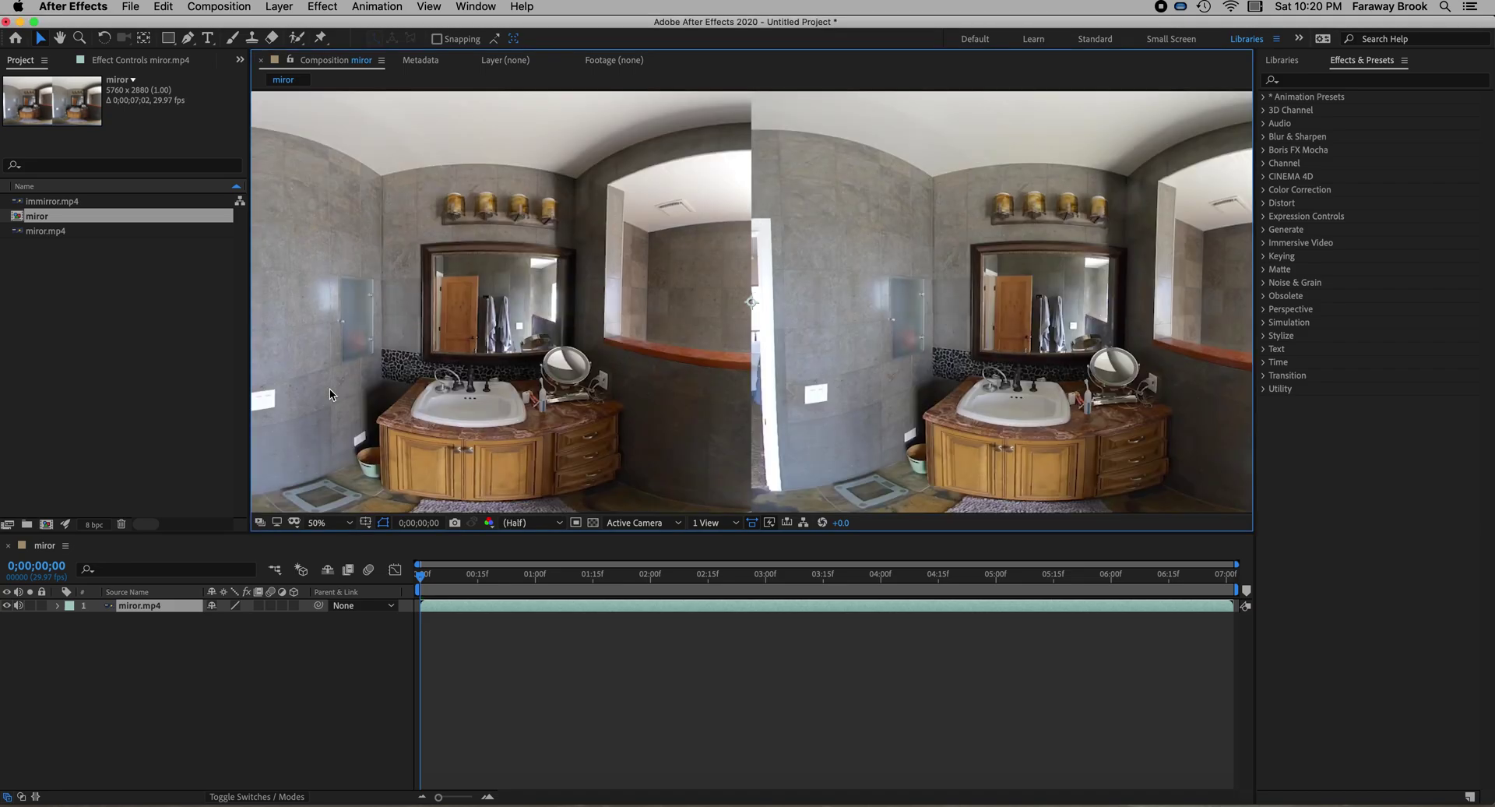
pyautogui.click(350, 523)
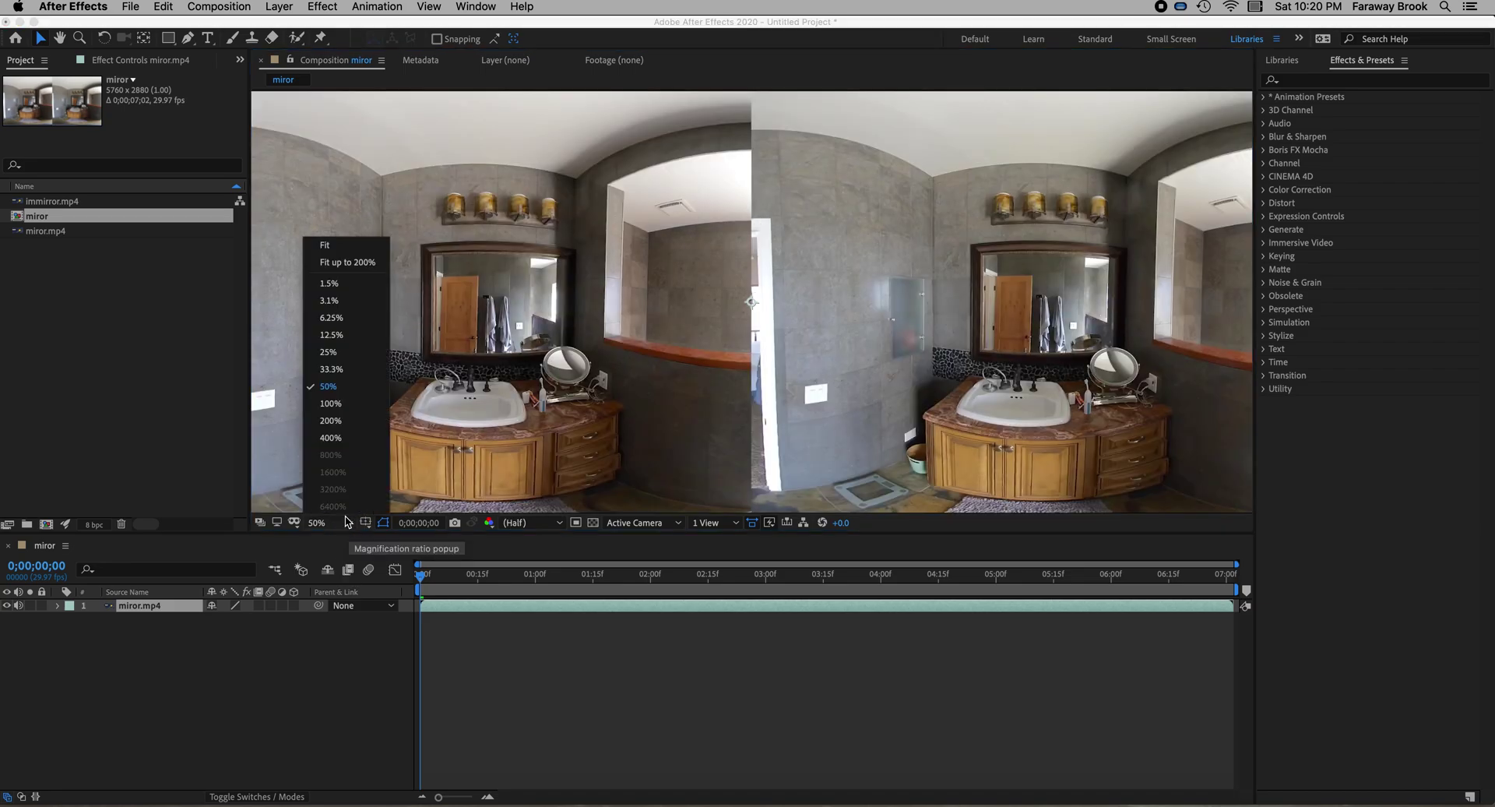
pyautogui.click(343, 415)
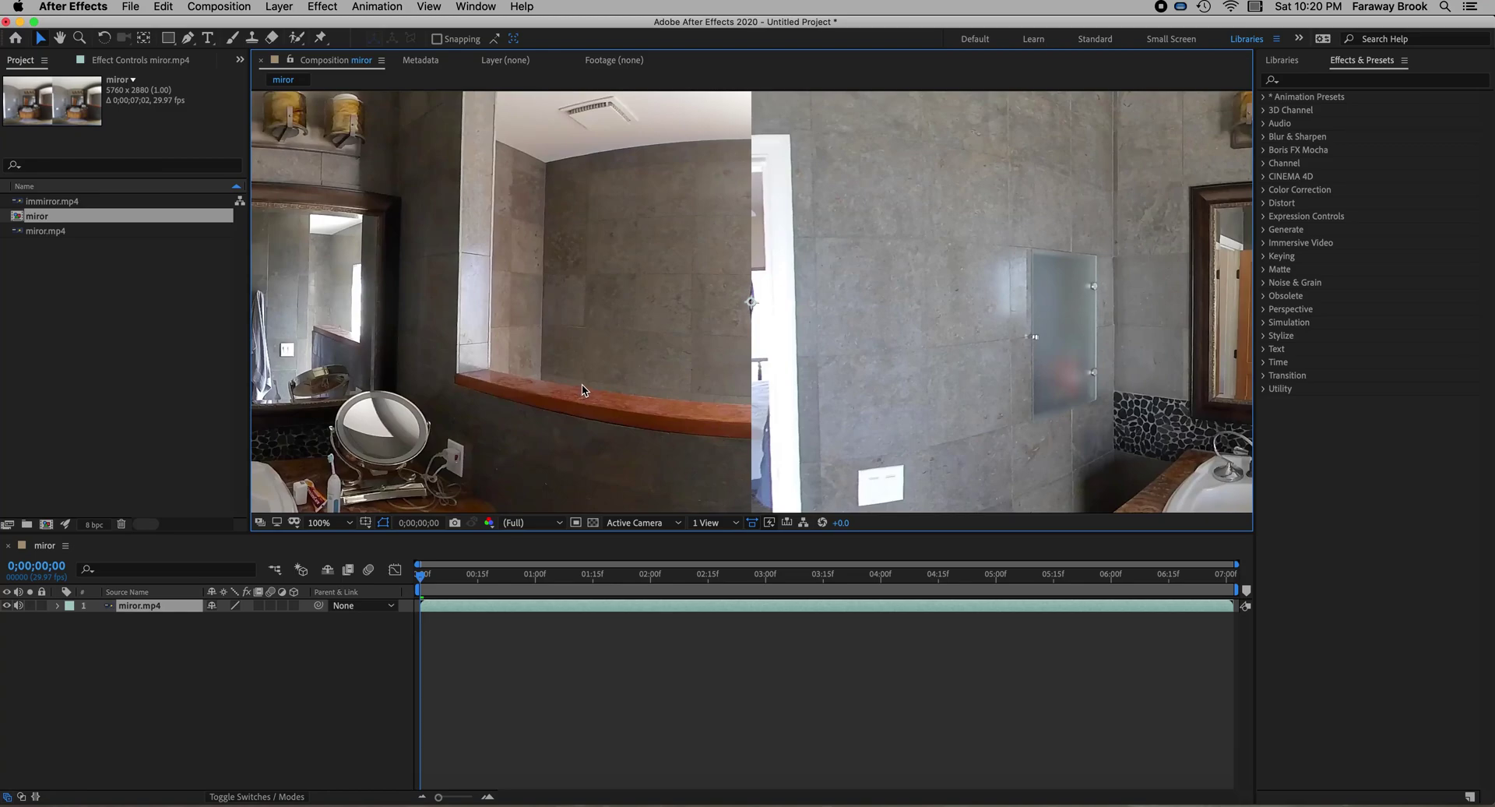
pyautogui.scroll(2, 606, 389)
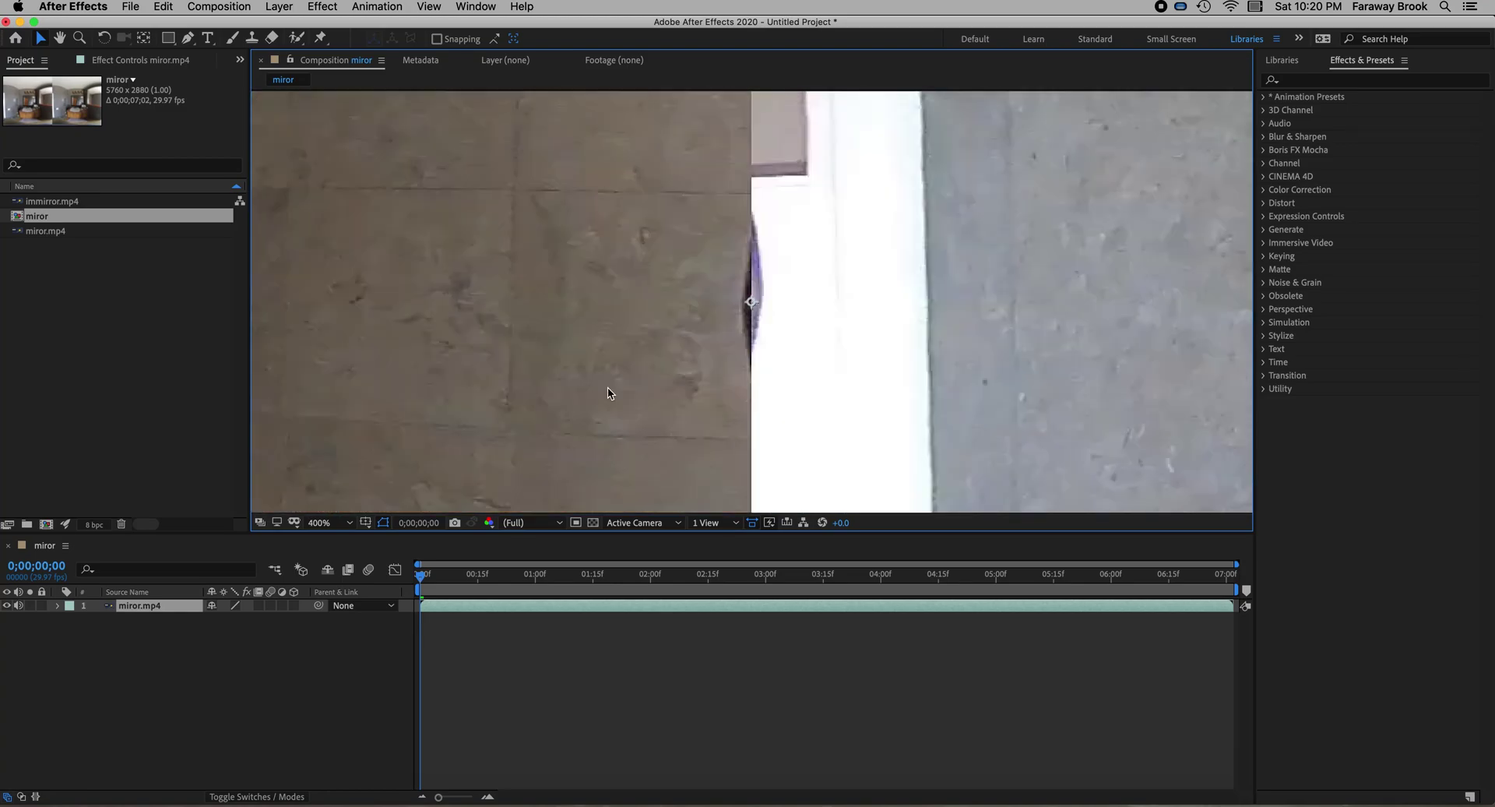
pyautogui.scroll(-2, 608, 386)
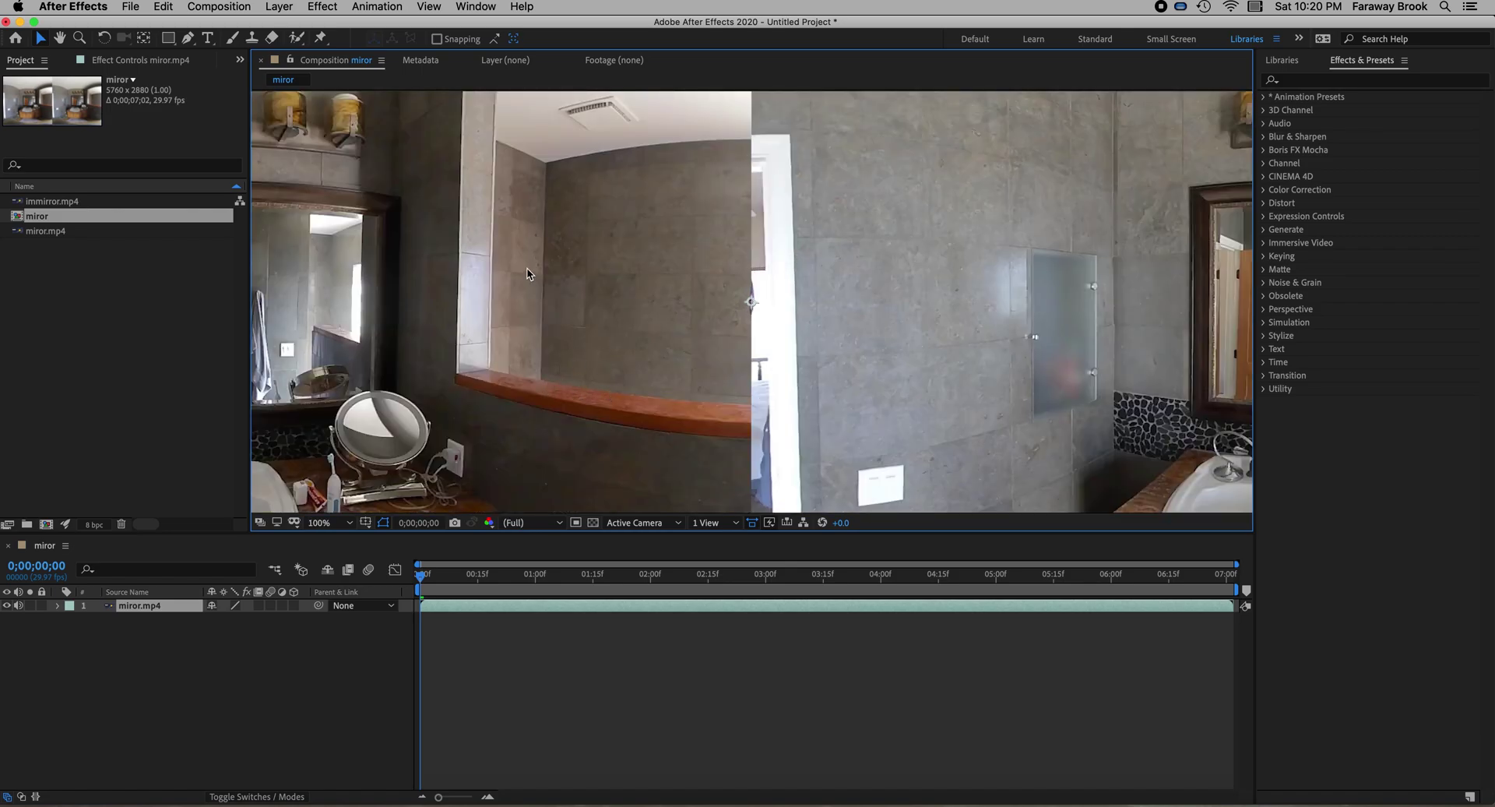
pyautogui.press('h')
pyautogui.moveTo(566, 293); pyautogui.dragTo(854, 294)
pyautogui.moveTo(642, 305); pyautogui.dragTo(648, 309)
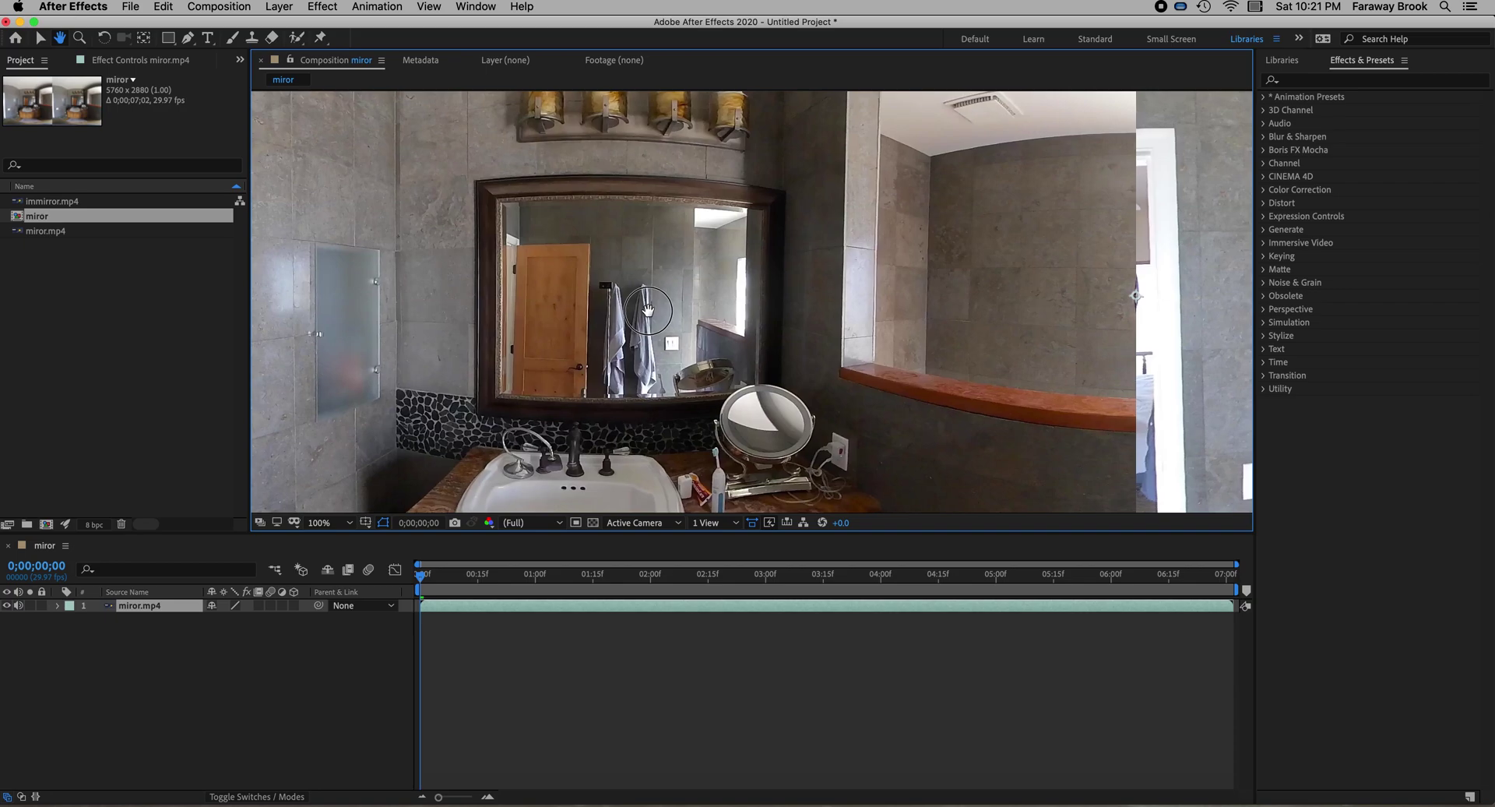
pyautogui.press('.')
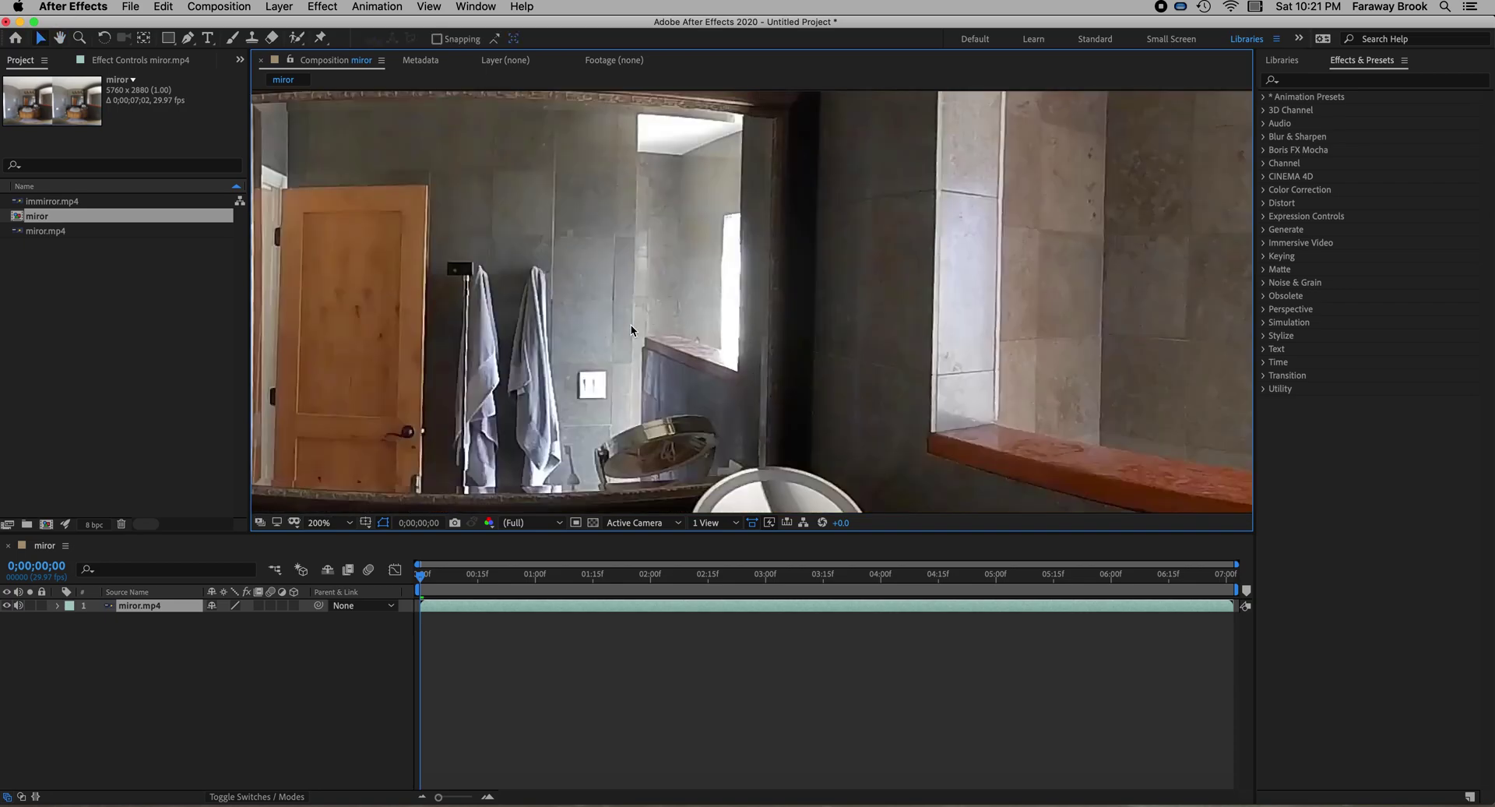
pyautogui.moveTo(533, 317); pyautogui.dragTo(689, 322)
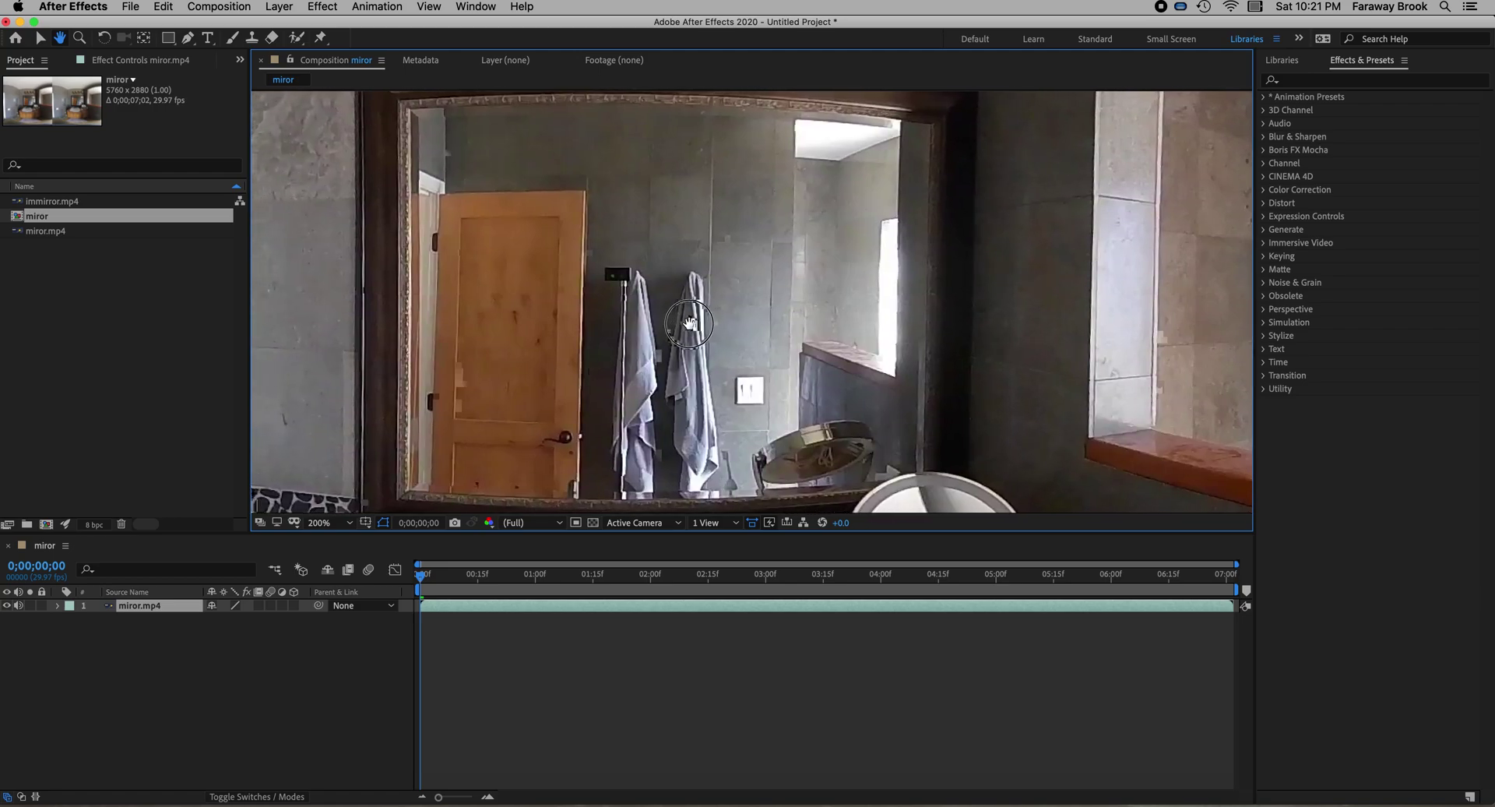
pyautogui.press('v')
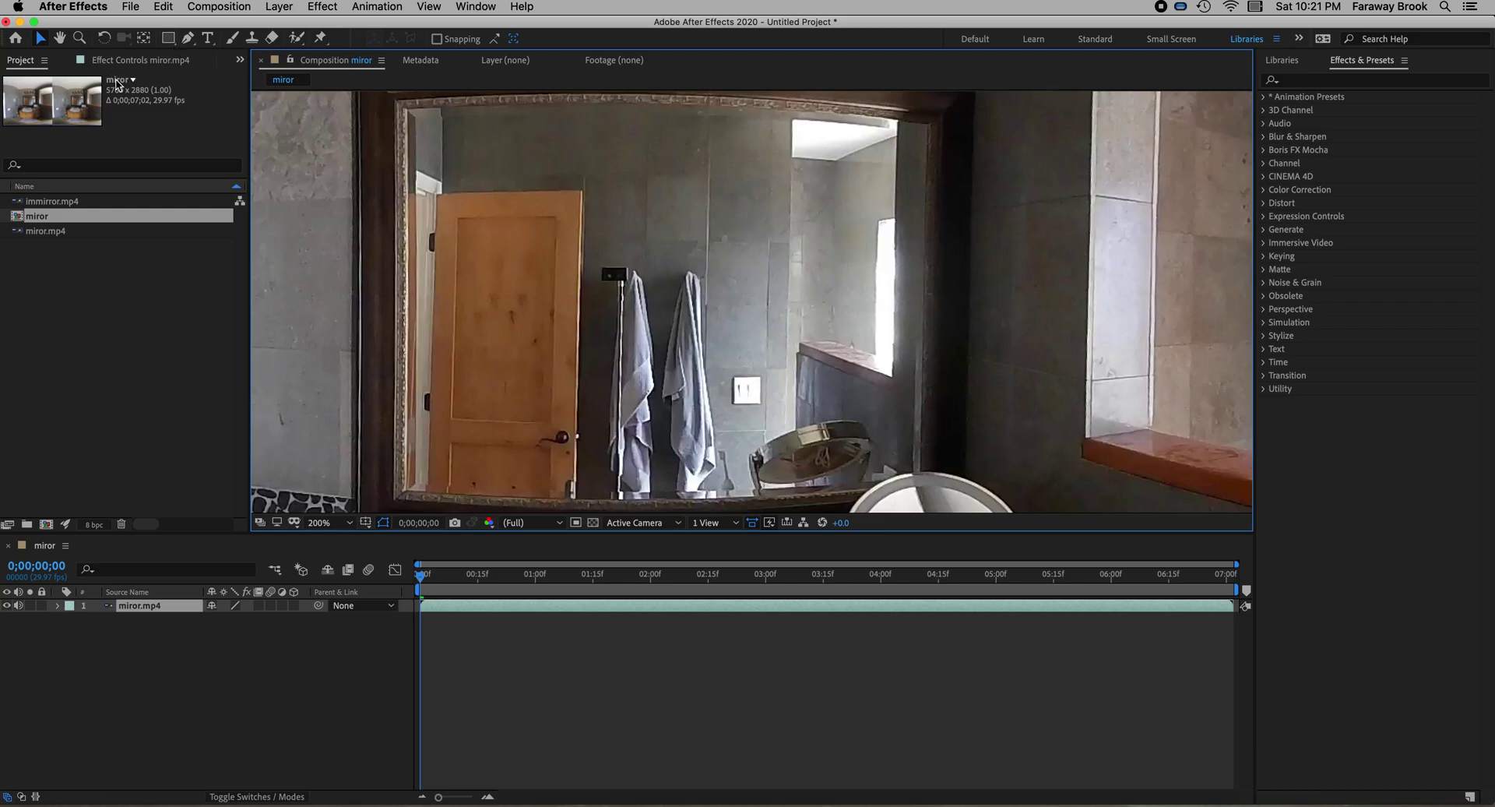
pyautogui.click(188, 39)
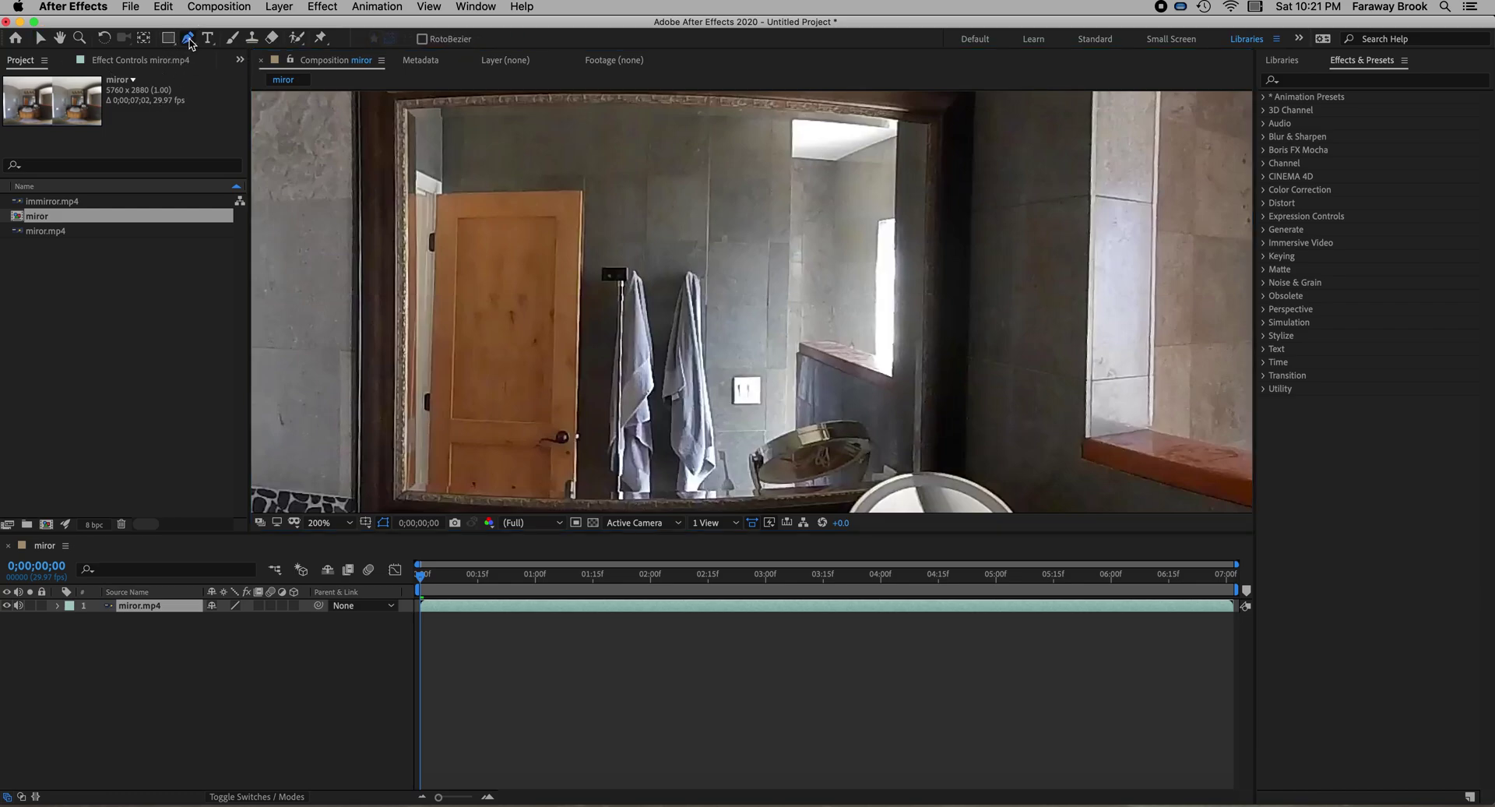
pyautogui.click(406, 110)
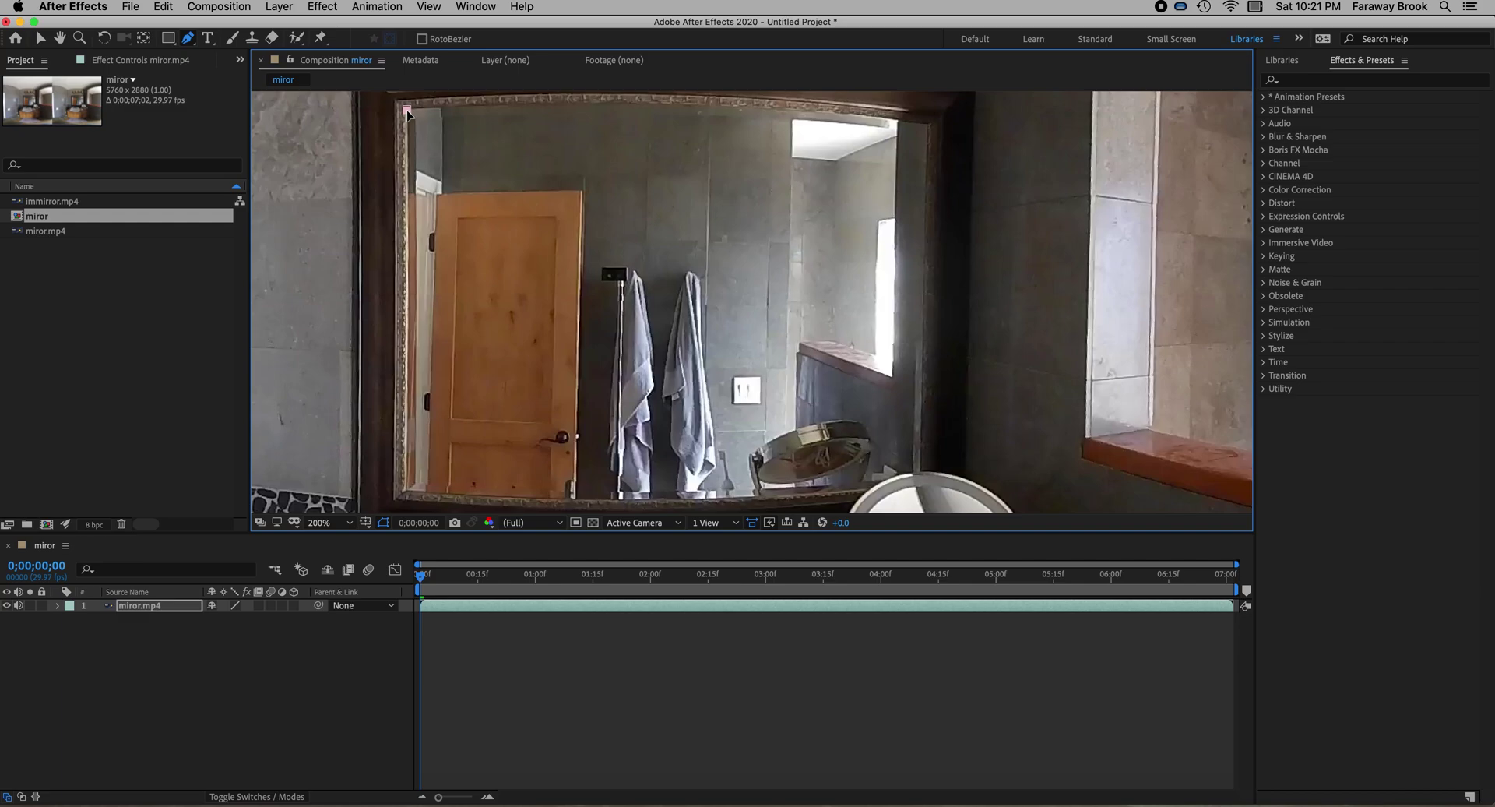
pyautogui.click(404, 488)
pyautogui.moveTo(869, 489); pyautogui.dragTo(905, 476)
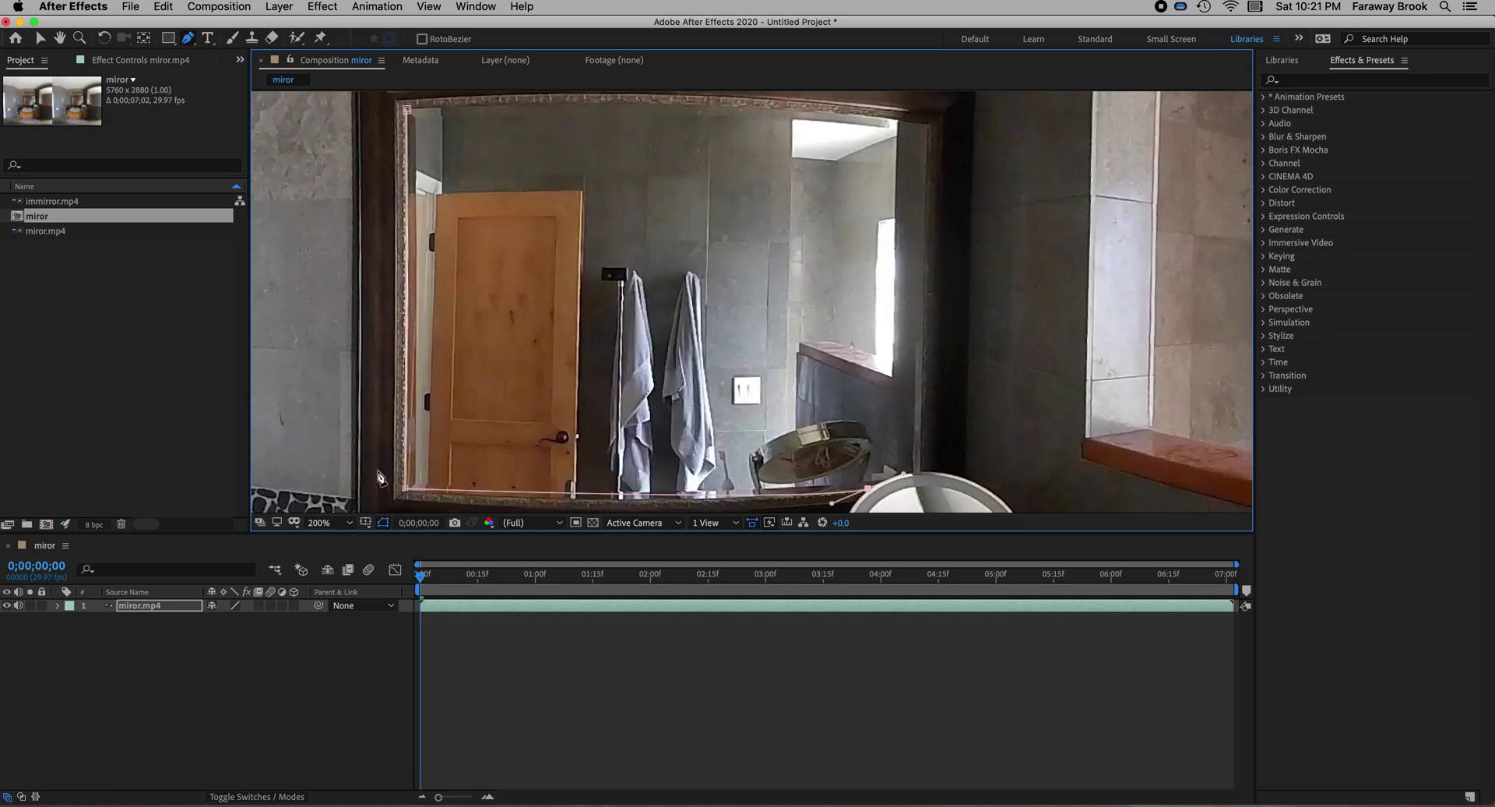
pyautogui.click(406, 489)
pyautogui.moveTo(916, 477); pyautogui.dragTo(923, 465)
pyautogui.click(927, 126)
pyautogui.click(406, 112)
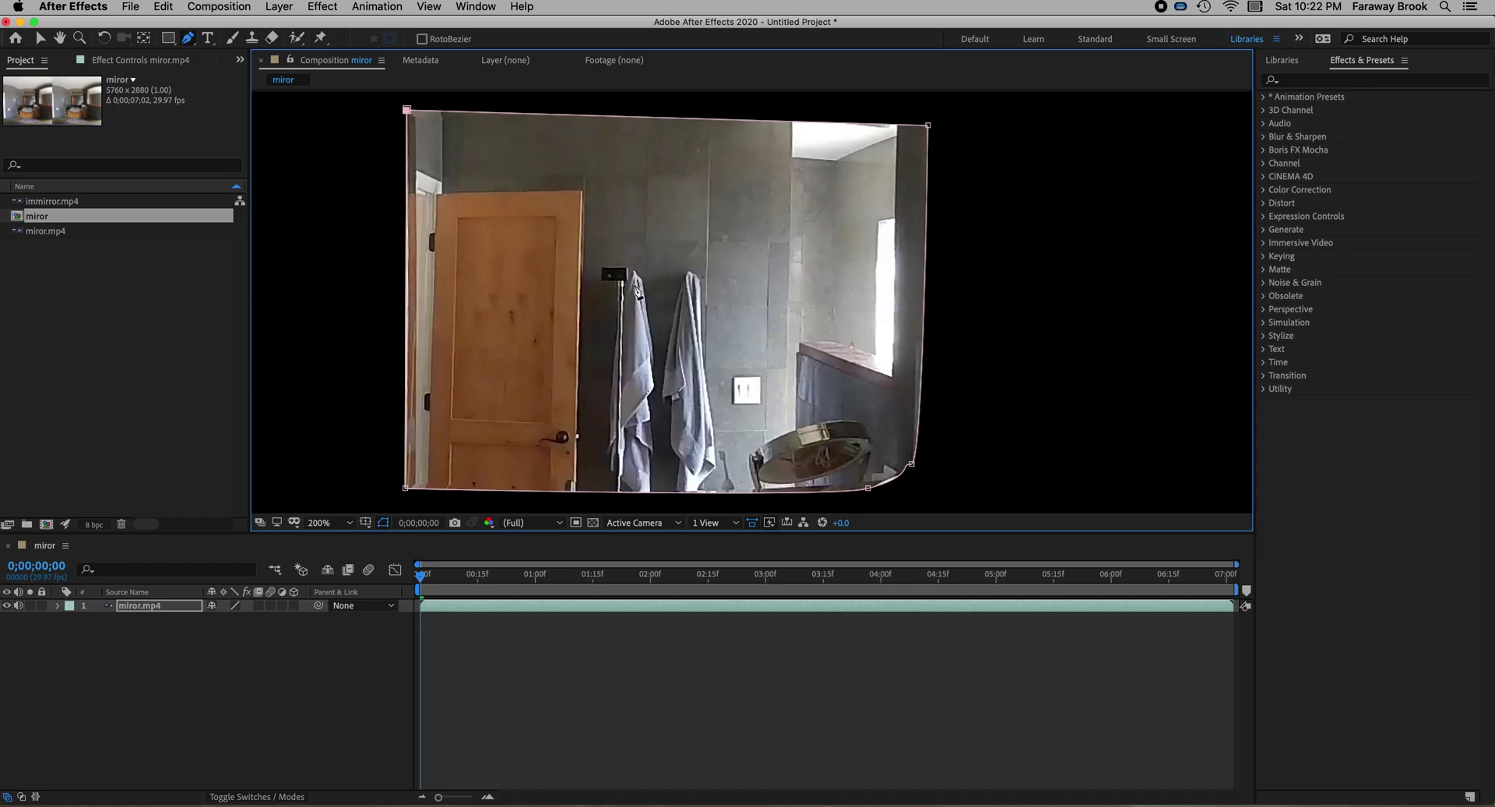
# Step: Invert Mask 1 to cut out the mirror glass, and curve its top edge to follow the mirror frame
pyautogui.click(58, 605)
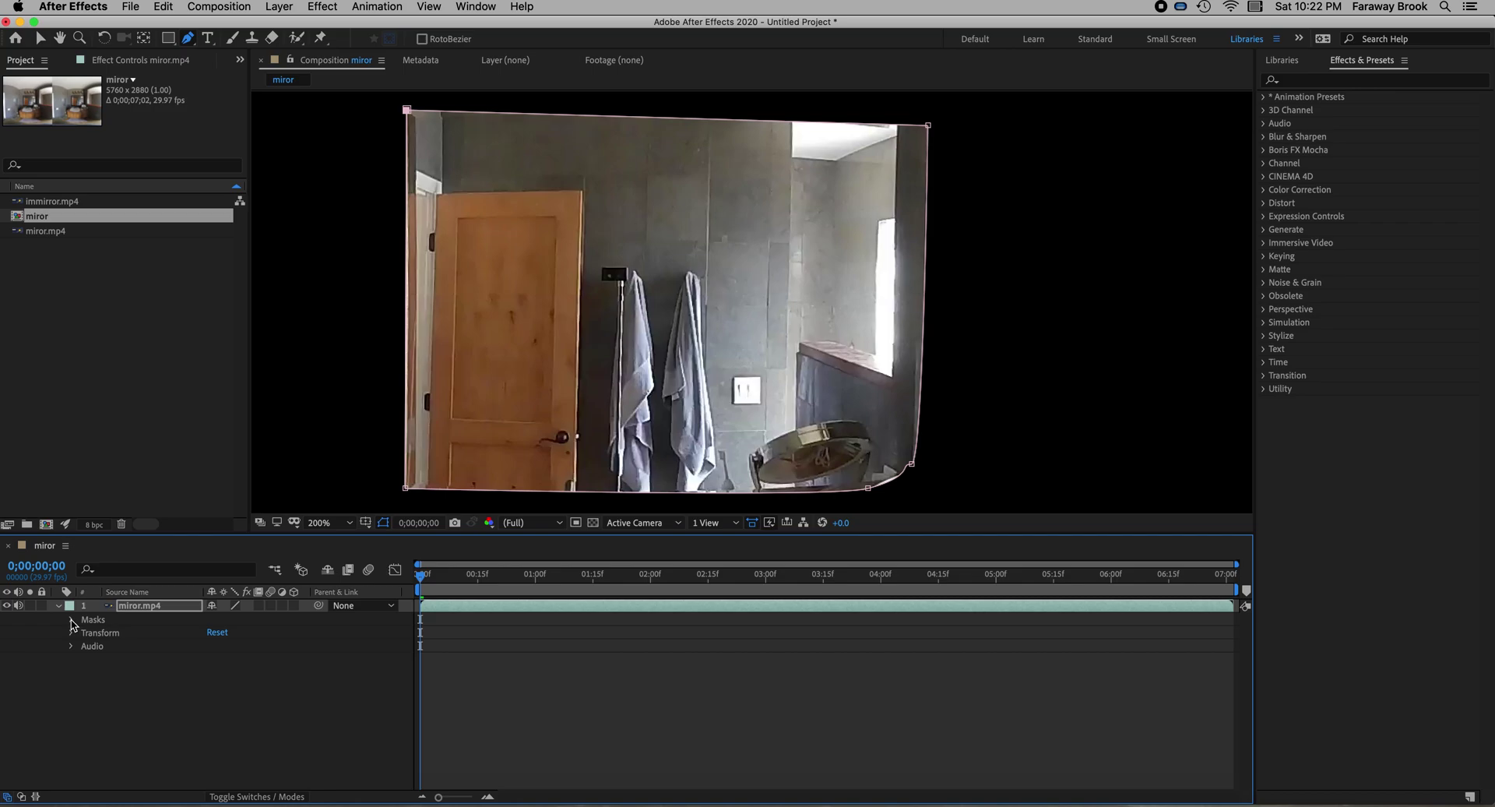
pyautogui.click(72, 620)
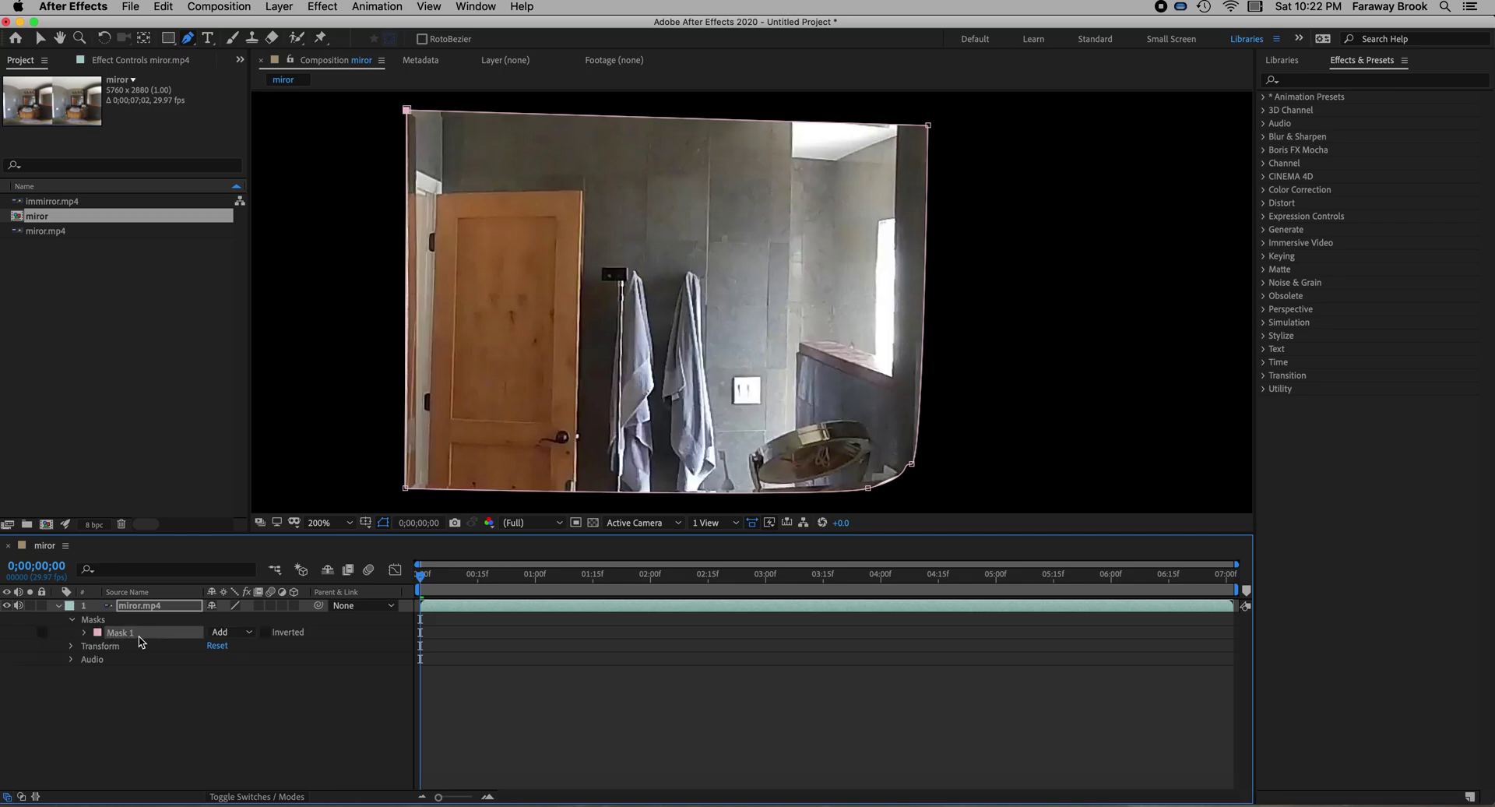
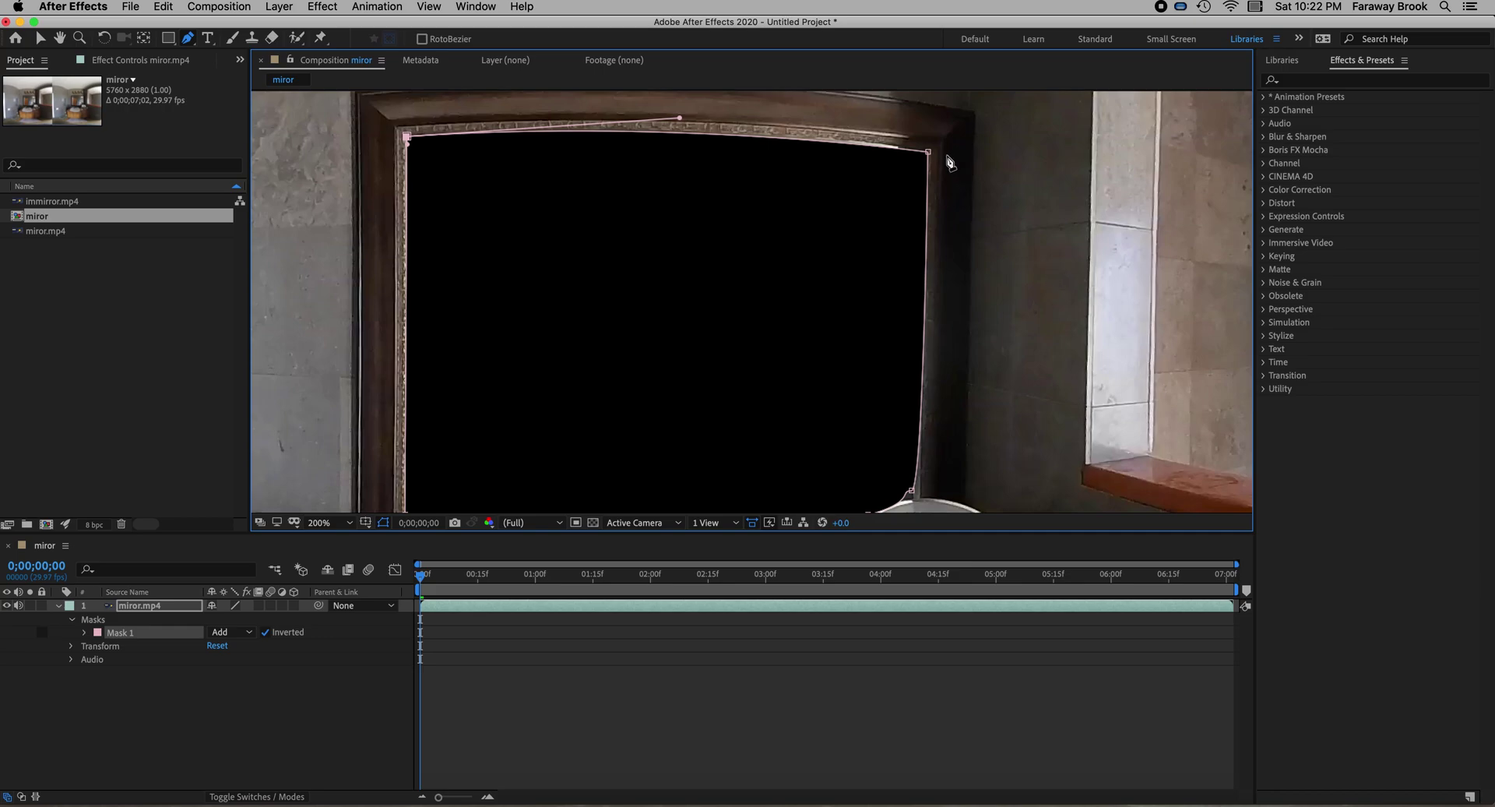
pyautogui.moveTo(929, 154); pyautogui.dragTo(929, 154)
pyautogui.click(930, 155)
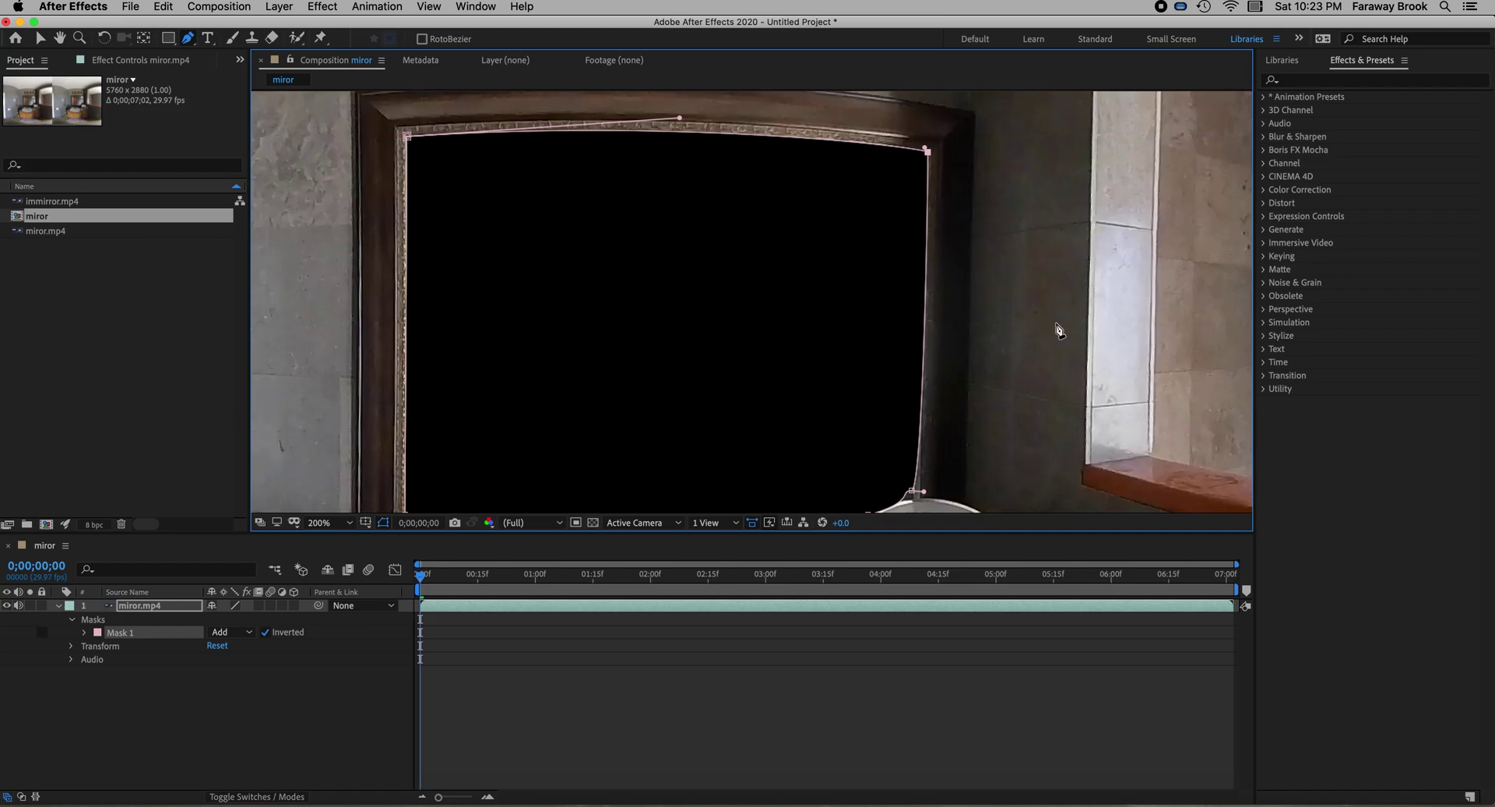
# Step: Refine Mask 1's lower right corner beside the round vanity mirror and curve its bottom edge along the mirror frame
pyautogui.press('space')
pyautogui.click(771, 397)
pyautogui.moveTo(771, 397); pyautogui.dragTo(791, 246)
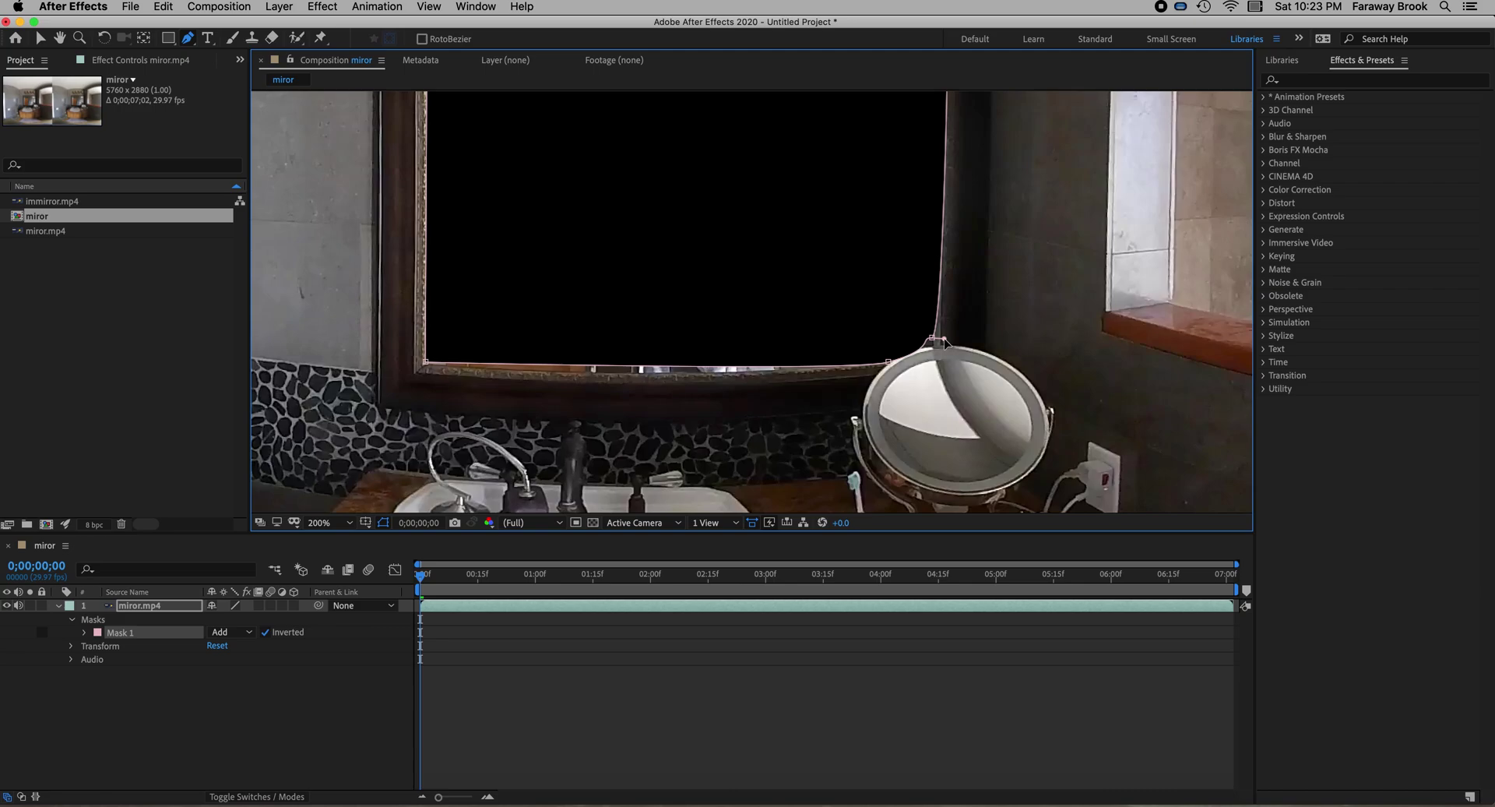
pyautogui.moveTo(944, 340); pyautogui.dragTo(926, 349)
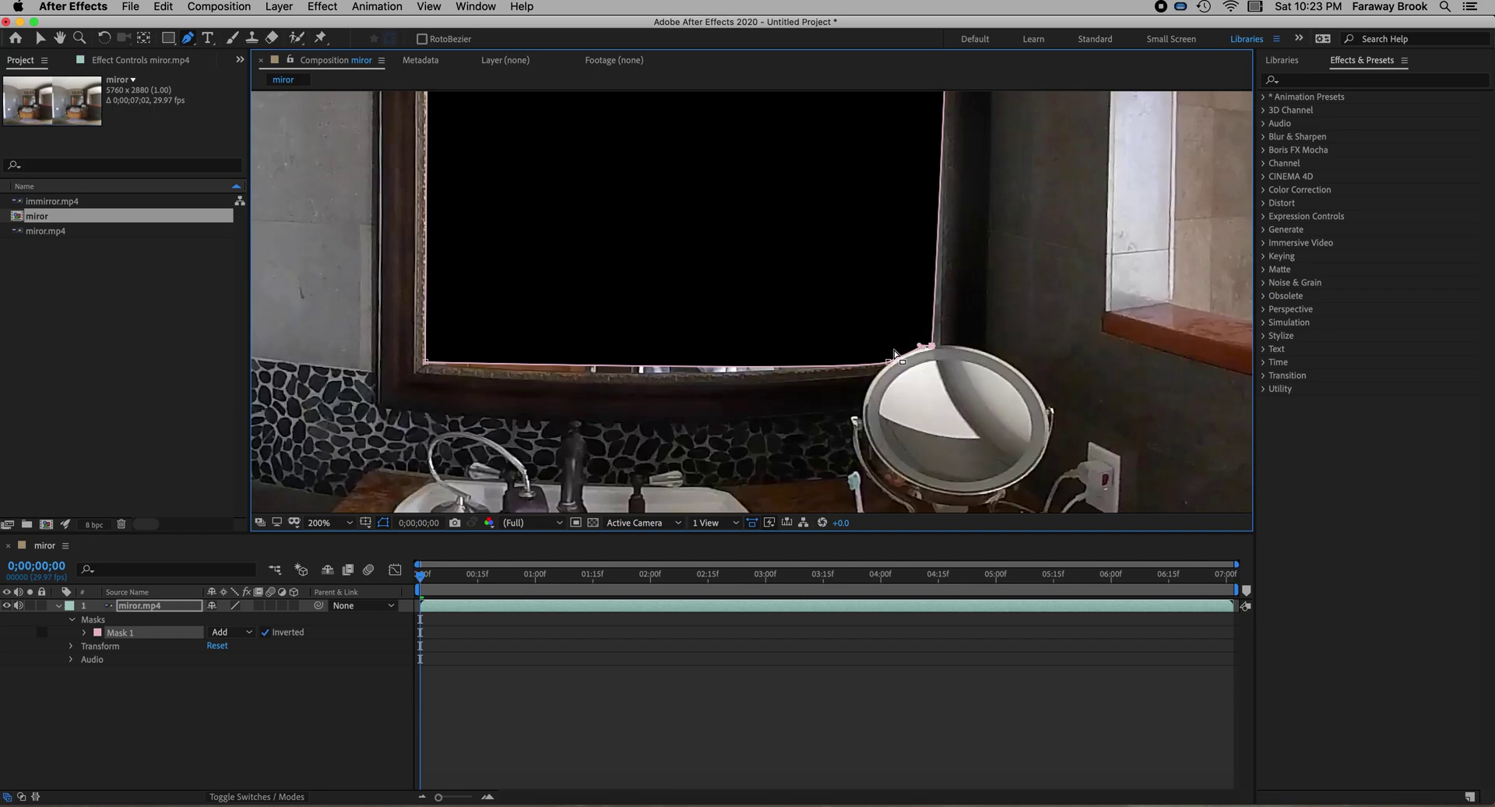
pyautogui.moveTo(425, 362)
pyautogui.mouseDown()
pyautogui.moveTo(437, 382)
pyautogui.moveTo(416, 347)
pyautogui.moveTo(425, 362)
pyautogui.mouseUp()
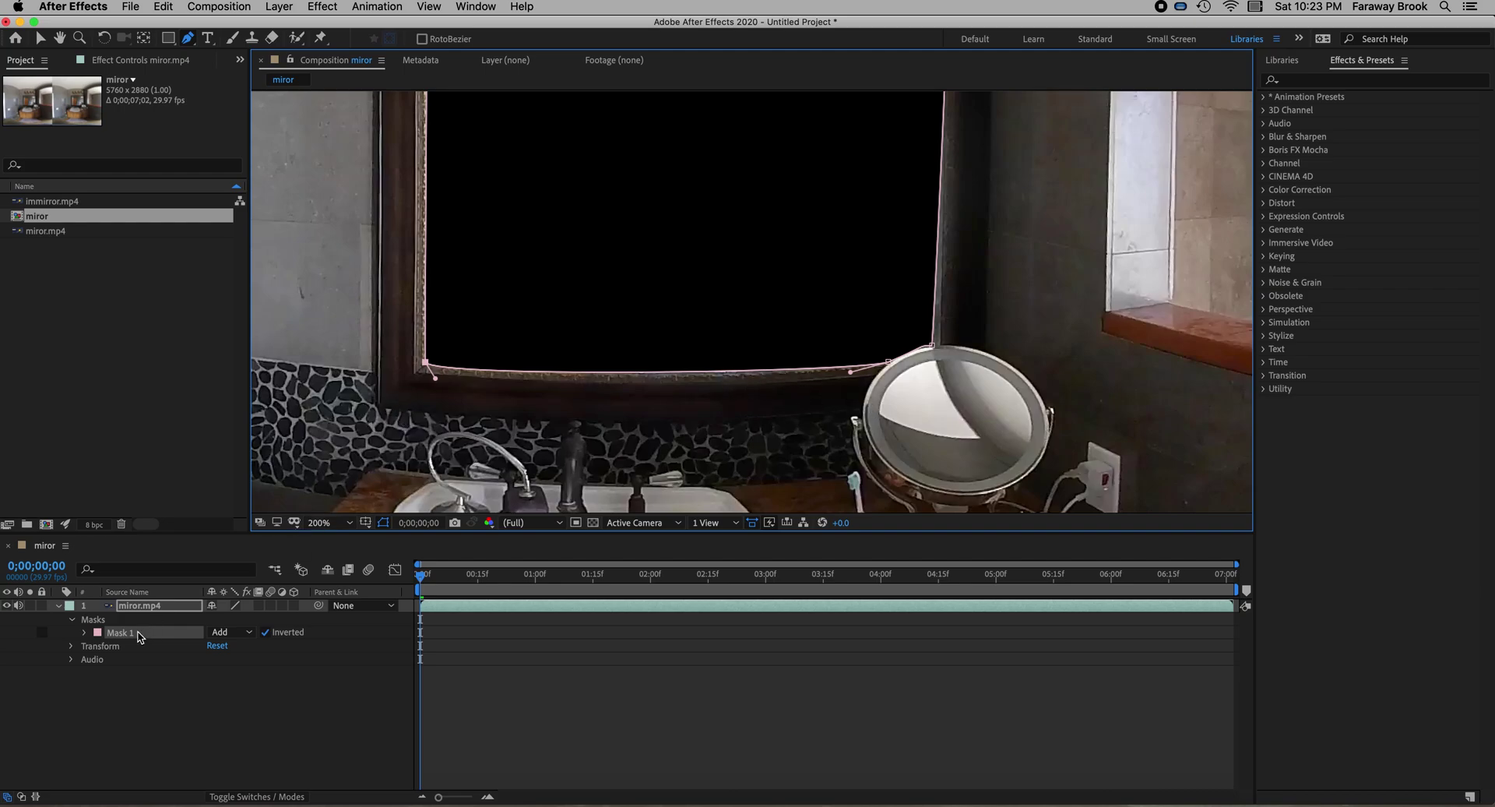
pyautogui.click(86, 632)
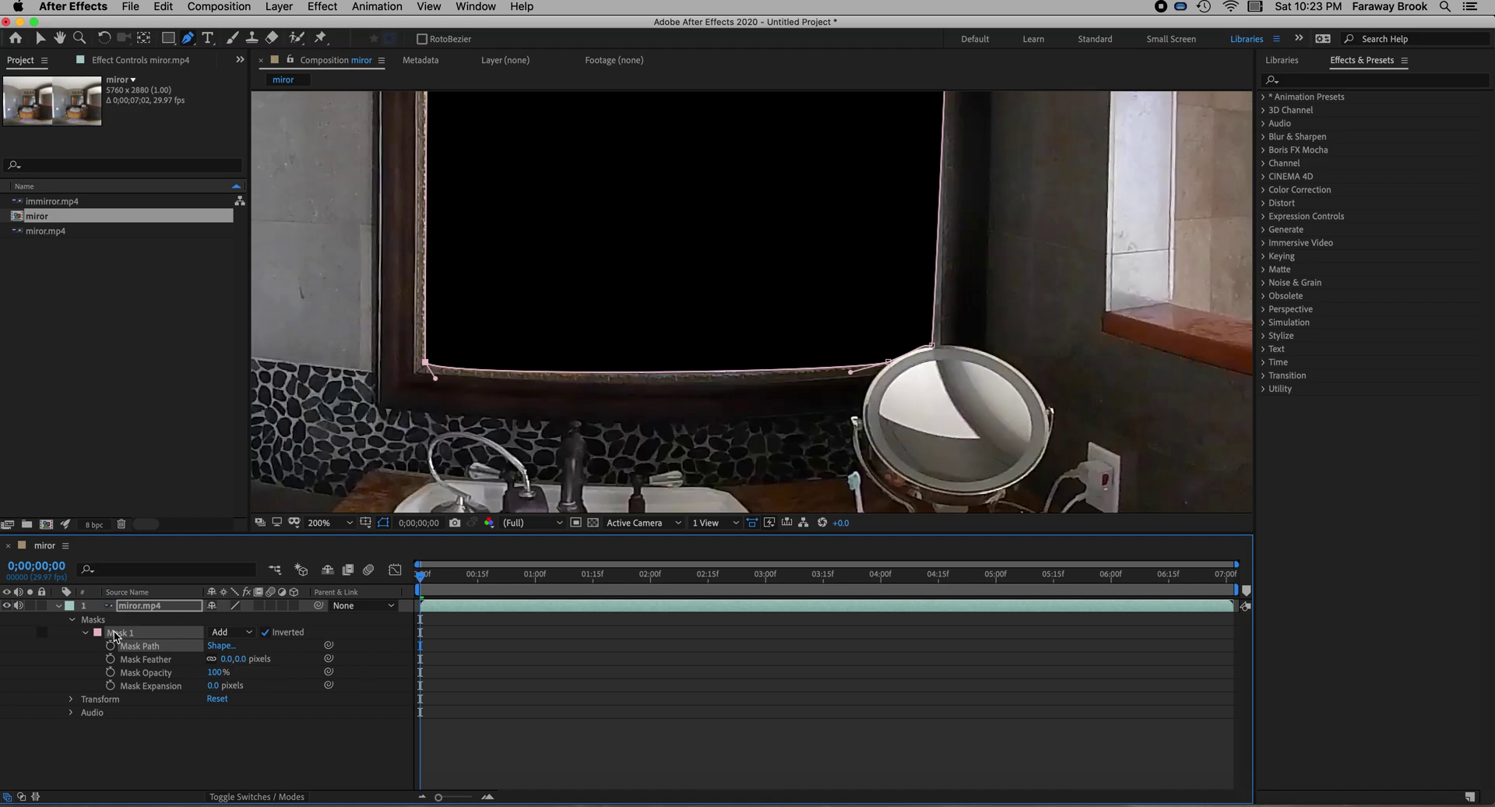
pyautogui.click(85, 633)
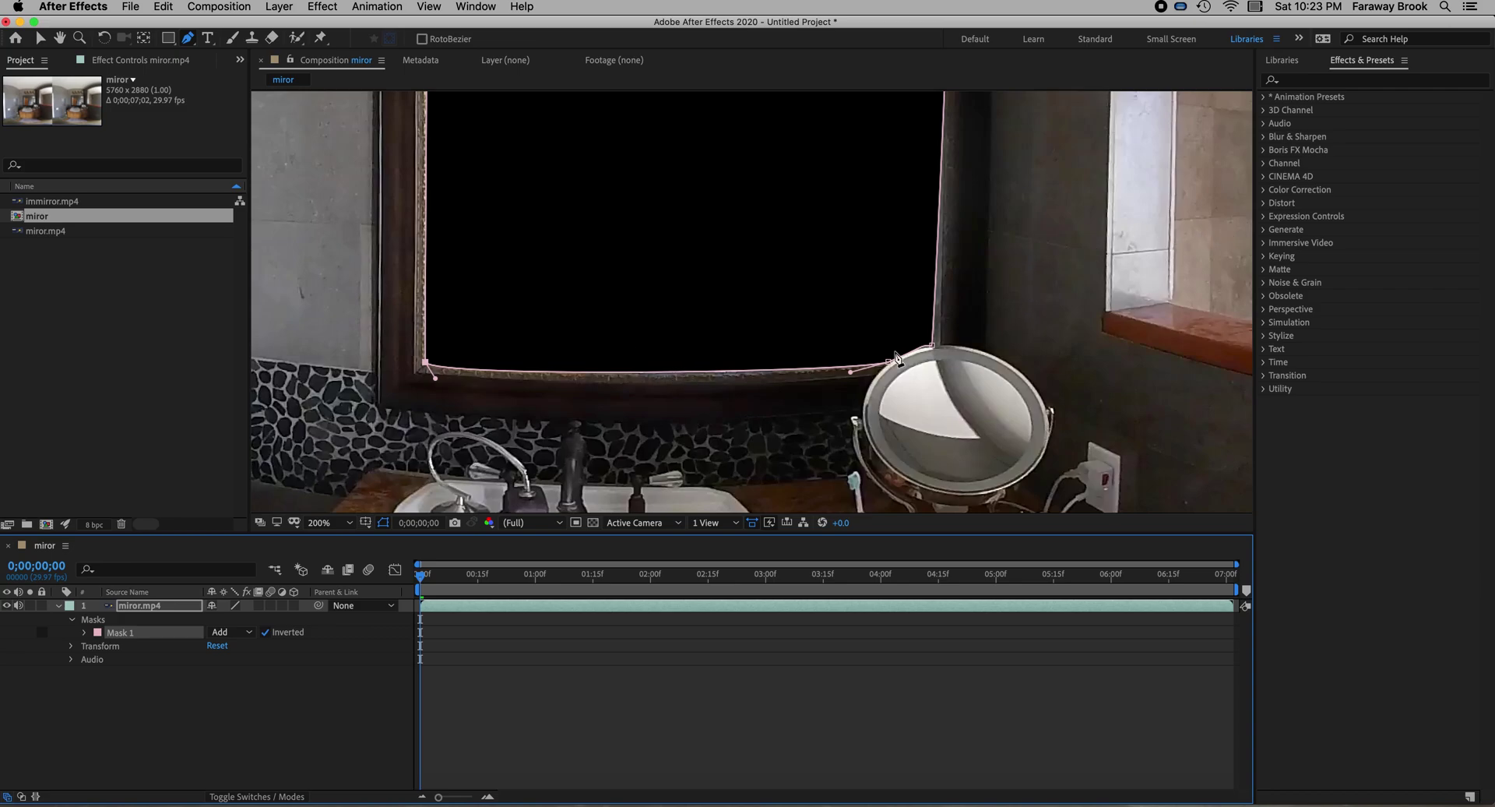
# Step: Draw a second closed Pen tool mask on the miror.mp4 layer around the wall mirror's glass in the right half, skirting the vanity mirror
pyautogui.press('v')
pyautogui.press('h')
pyautogui.moveTo(1108, 237); pyautogui.dragTo(725, 352)
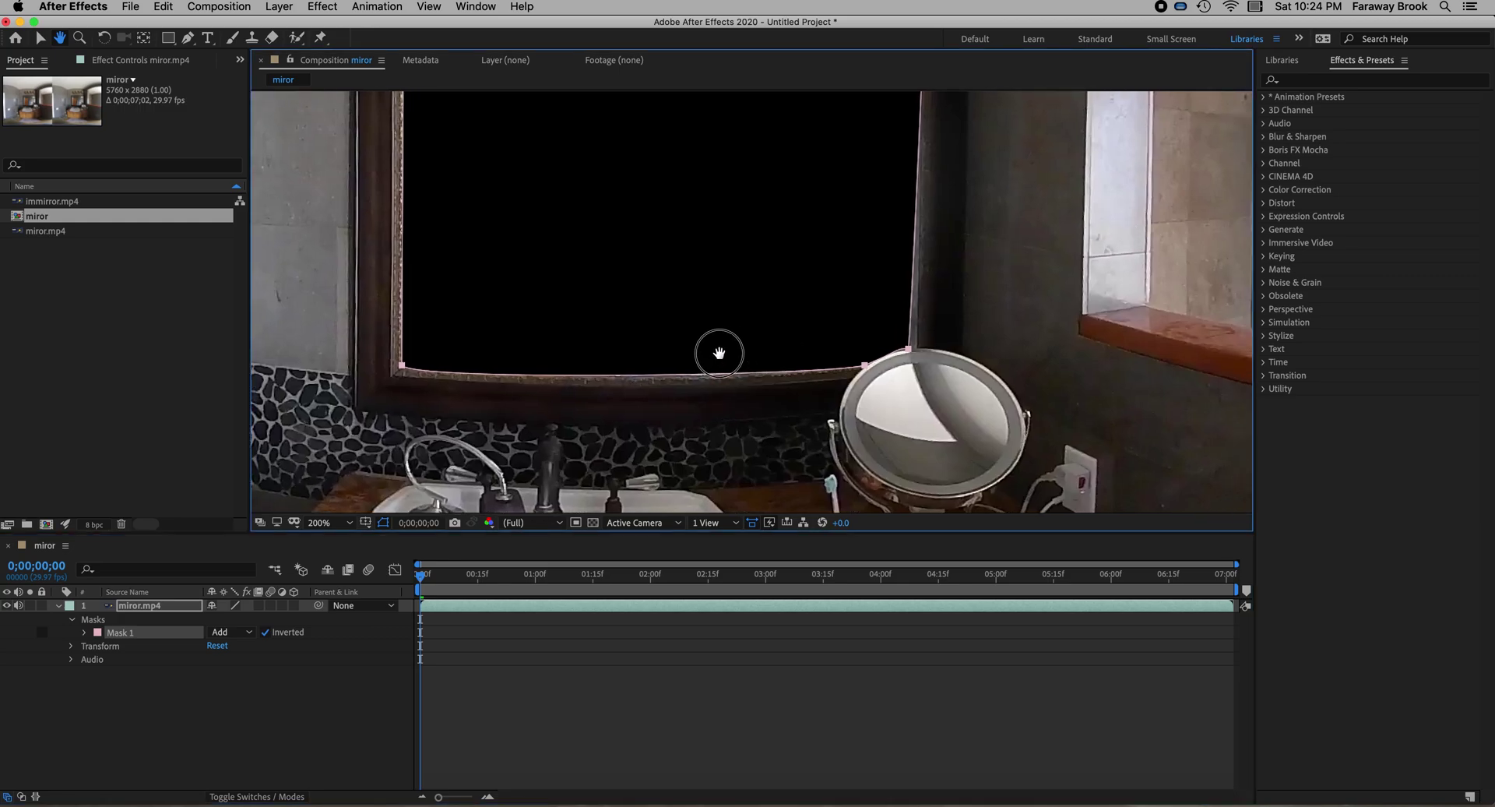
pyautogui.moveTo(981, 254); pyautogui.dragTo(582, 325)
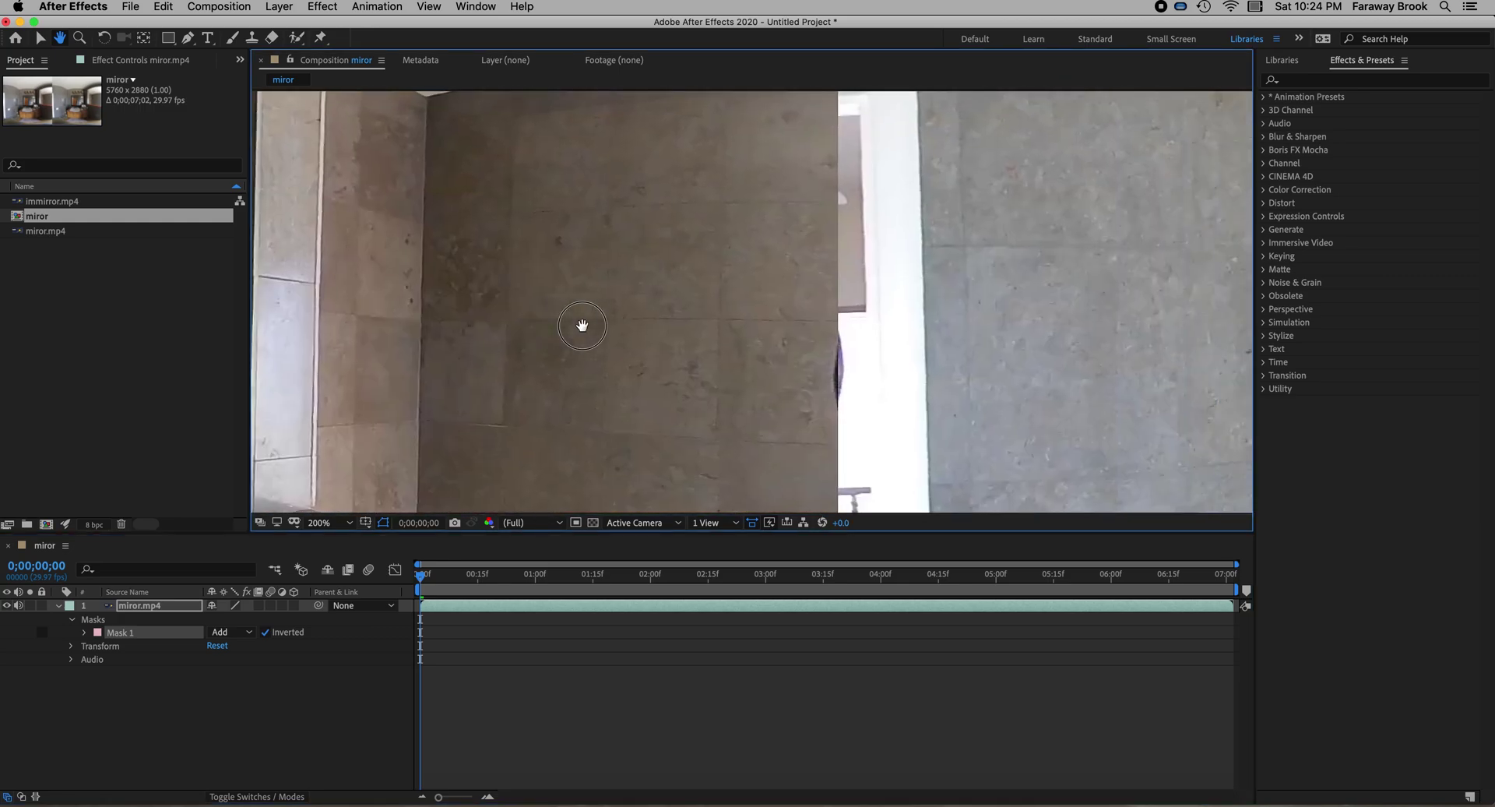
pyautogui.moveTo(1044, 287); pyautogui.dragTo(674, 343)
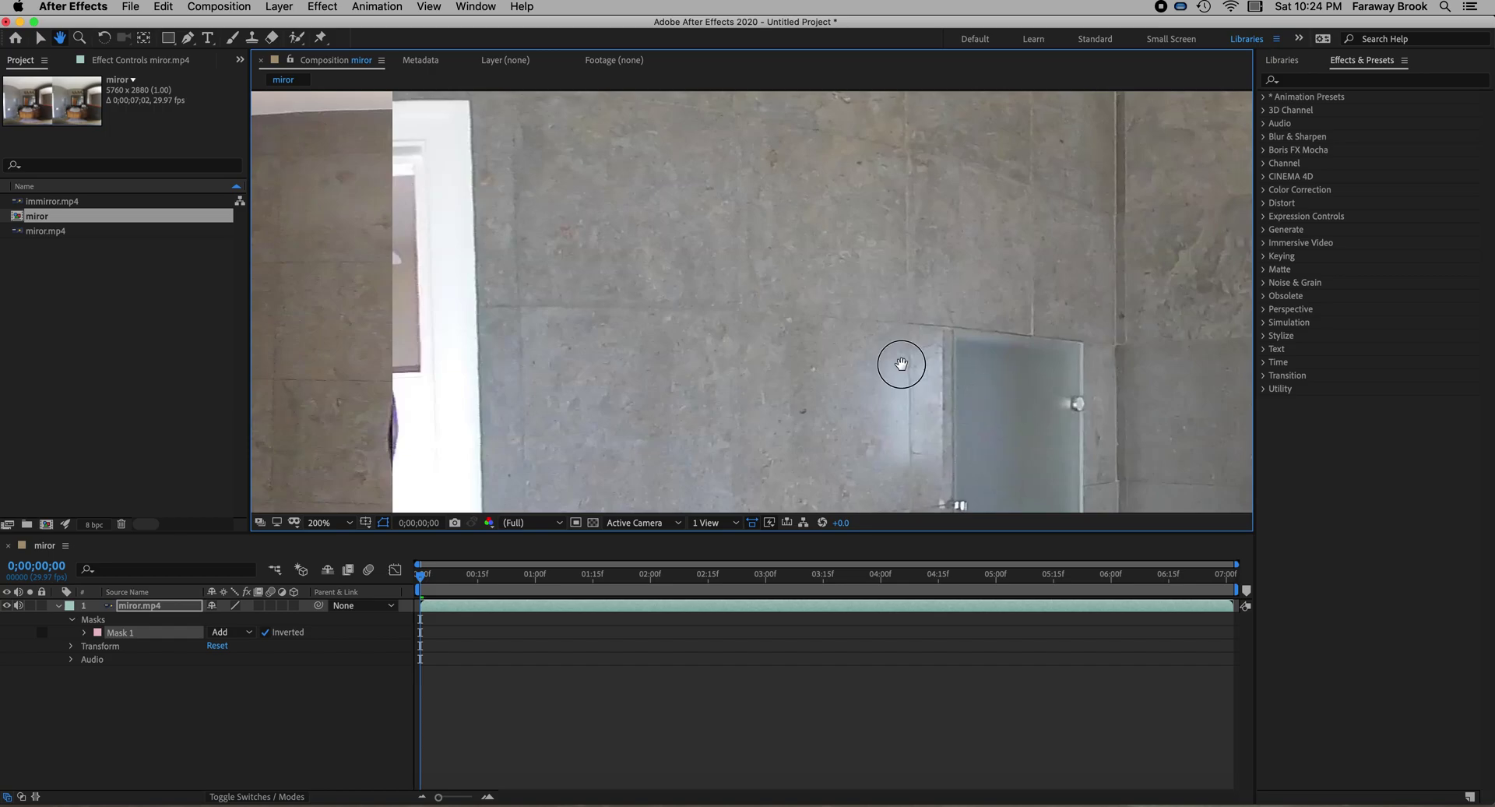
pyautogui.moveTo(901, 363); pyautogui.dragTo(510, 353)
pyautogui.moveTo(848, 300); pyautogui.dragTo(677, 267)
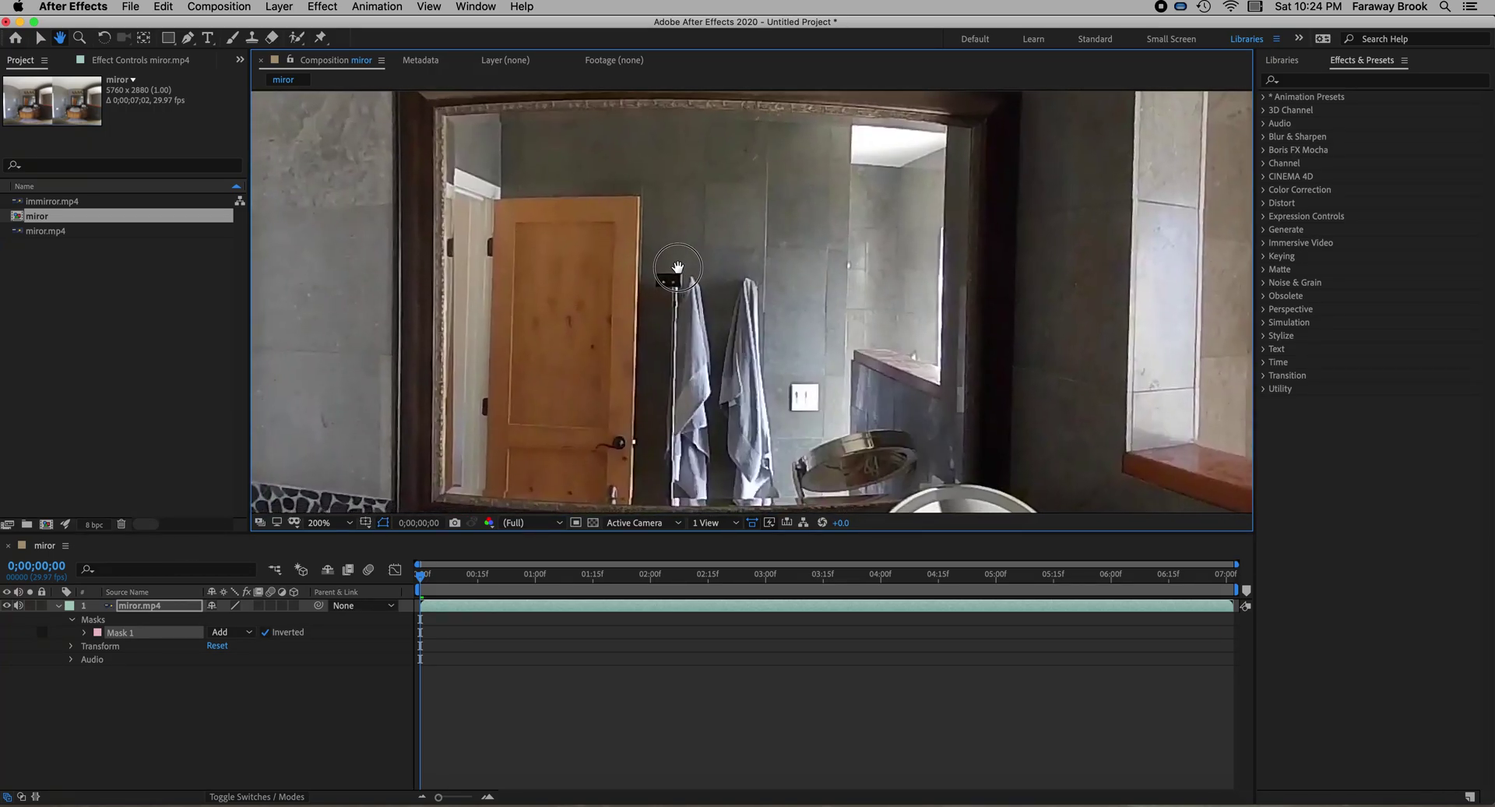
pyautogui.moveTo(677, 267); pyautogui.dragTo(676, 265)
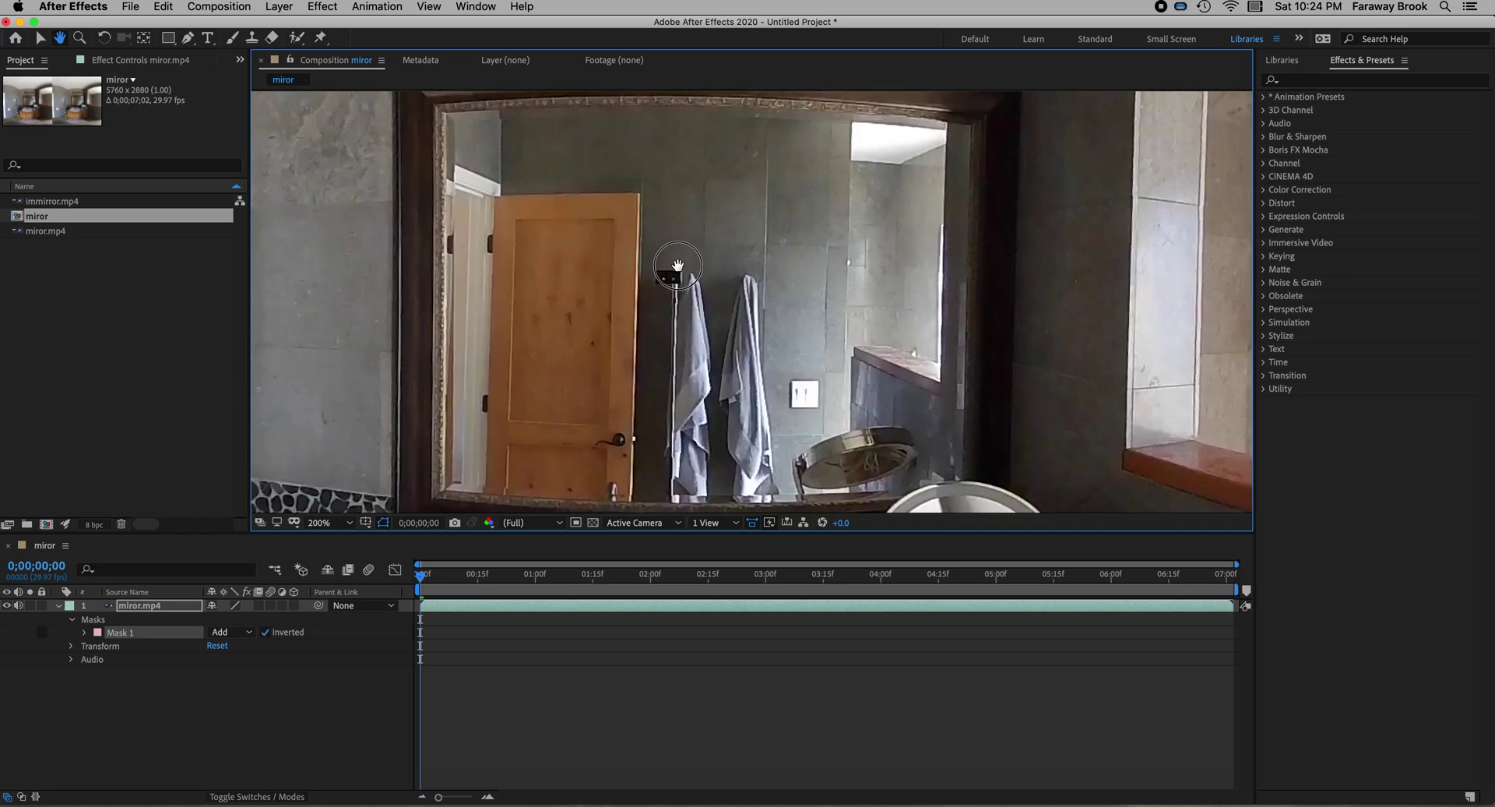
pyautogui.press('v')
pyautogui.click(188, 39)
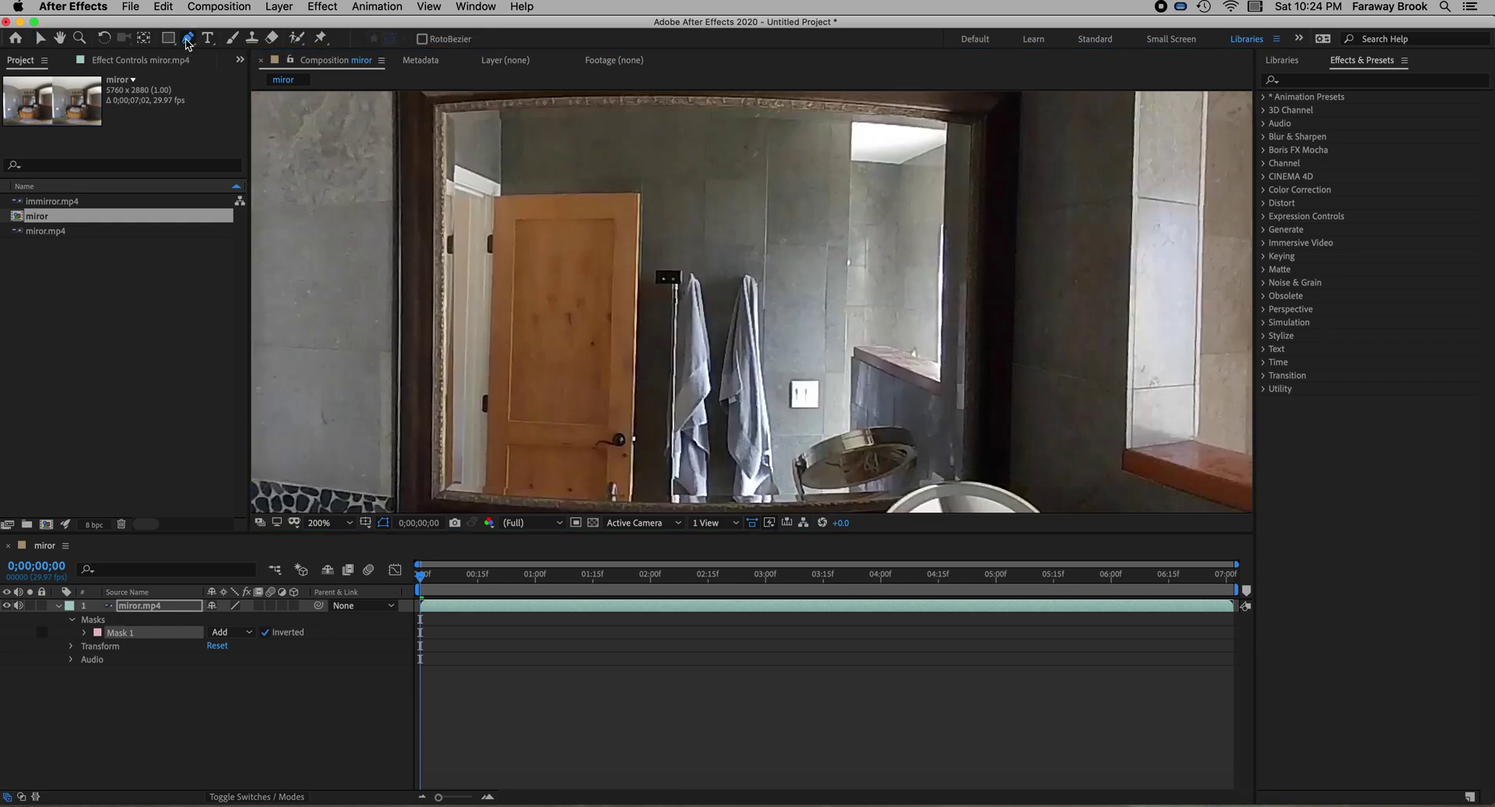
pyautogui.click(446, 114)
pyautogui.click(443, 489)
pyautogui.moveTo(901, 497); pyautogui.dragTo(957, 484)
pyautogui.click(971, 126)
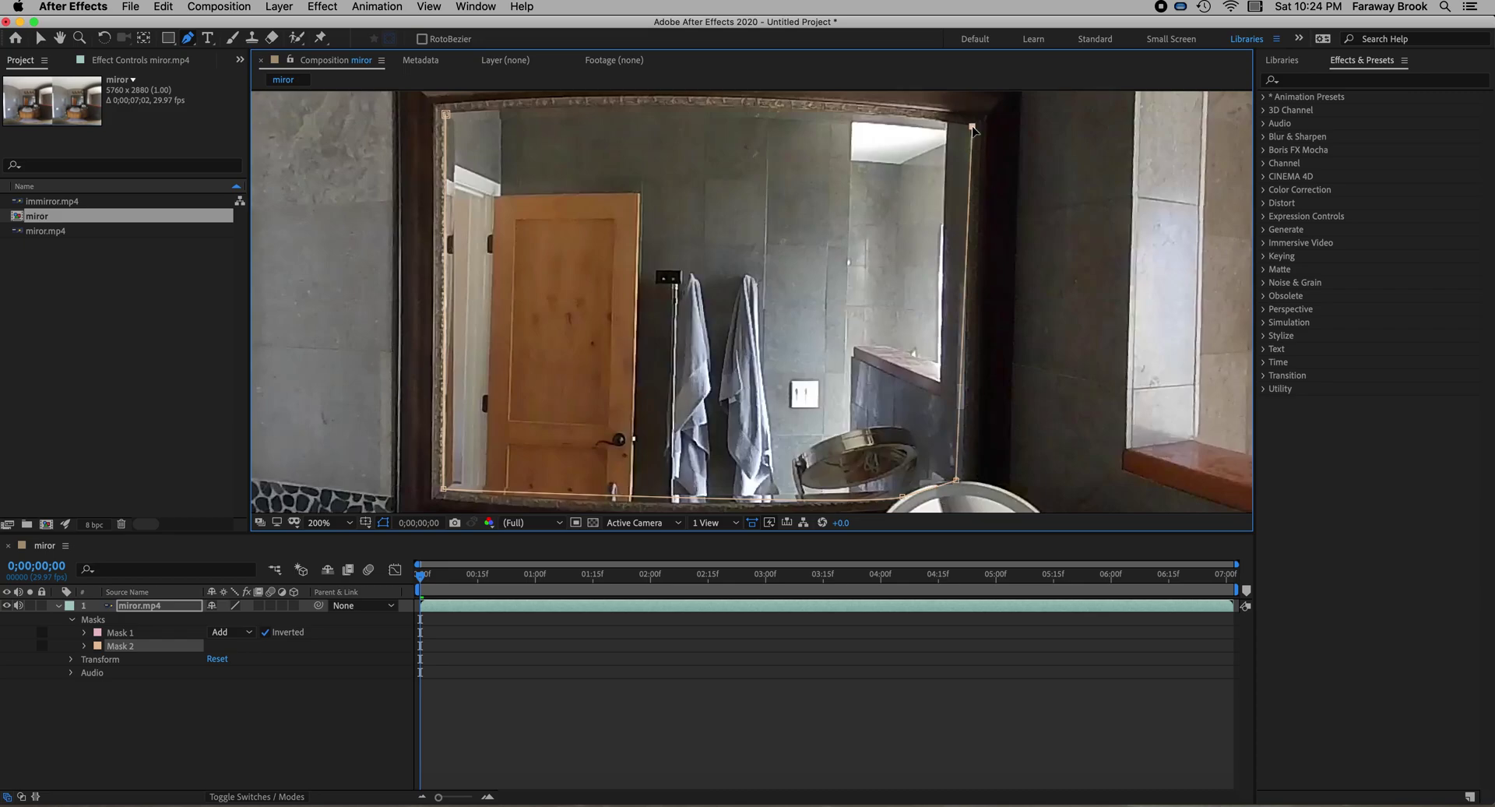
pyautogui.moveTo(445, 114); pyautogui.dragTo(450, 120)
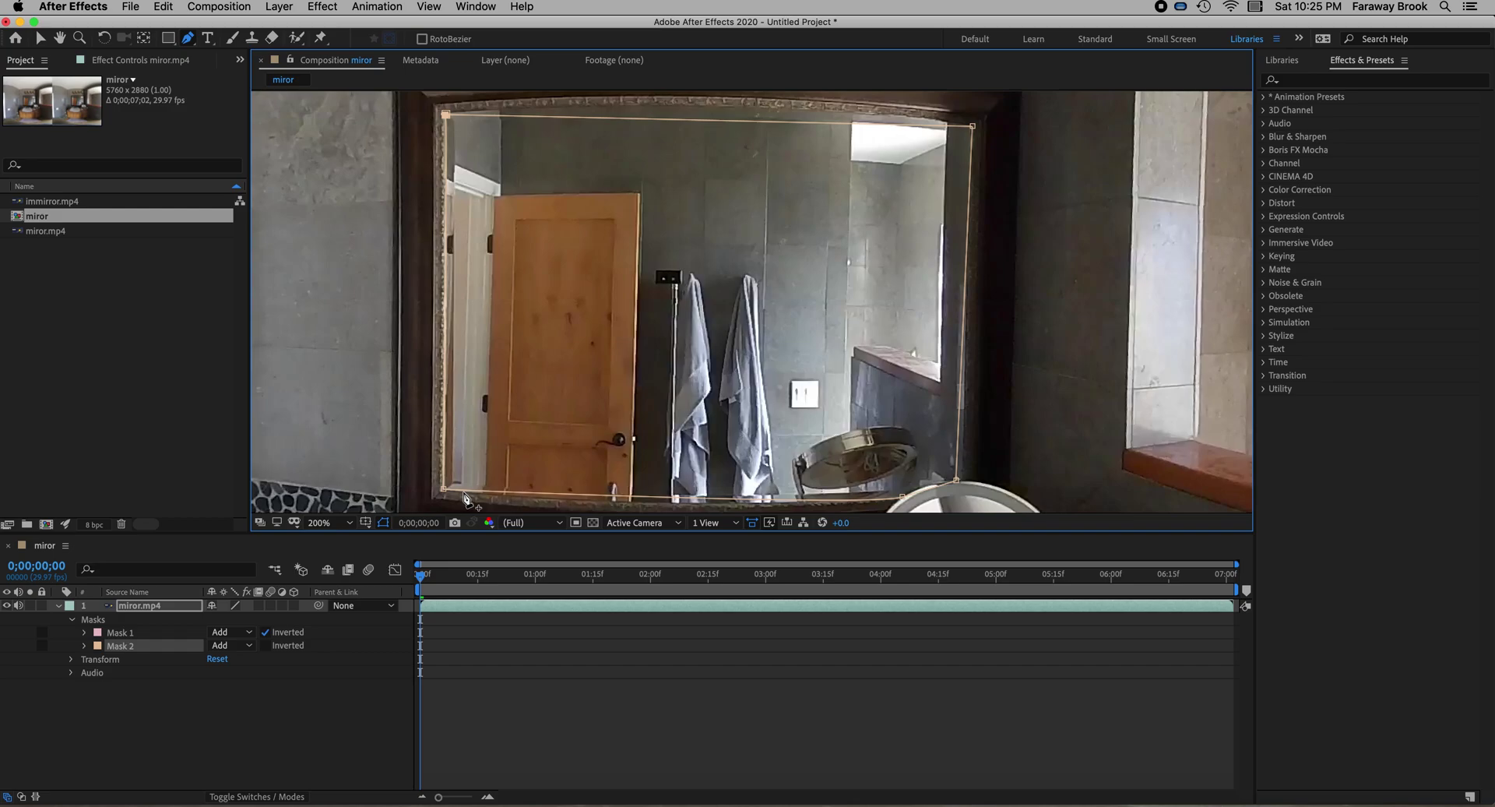
# Step: Curve Mask 2's bottom and top edges to follow the wall mirror's frame
pyautogui.moveTo(444, 490)
pyautogui.mouseDown()
pyautogui.moveTo(466, 504)
pyautogui.moveTo(468, 480)
pyautogui.mouseUp()
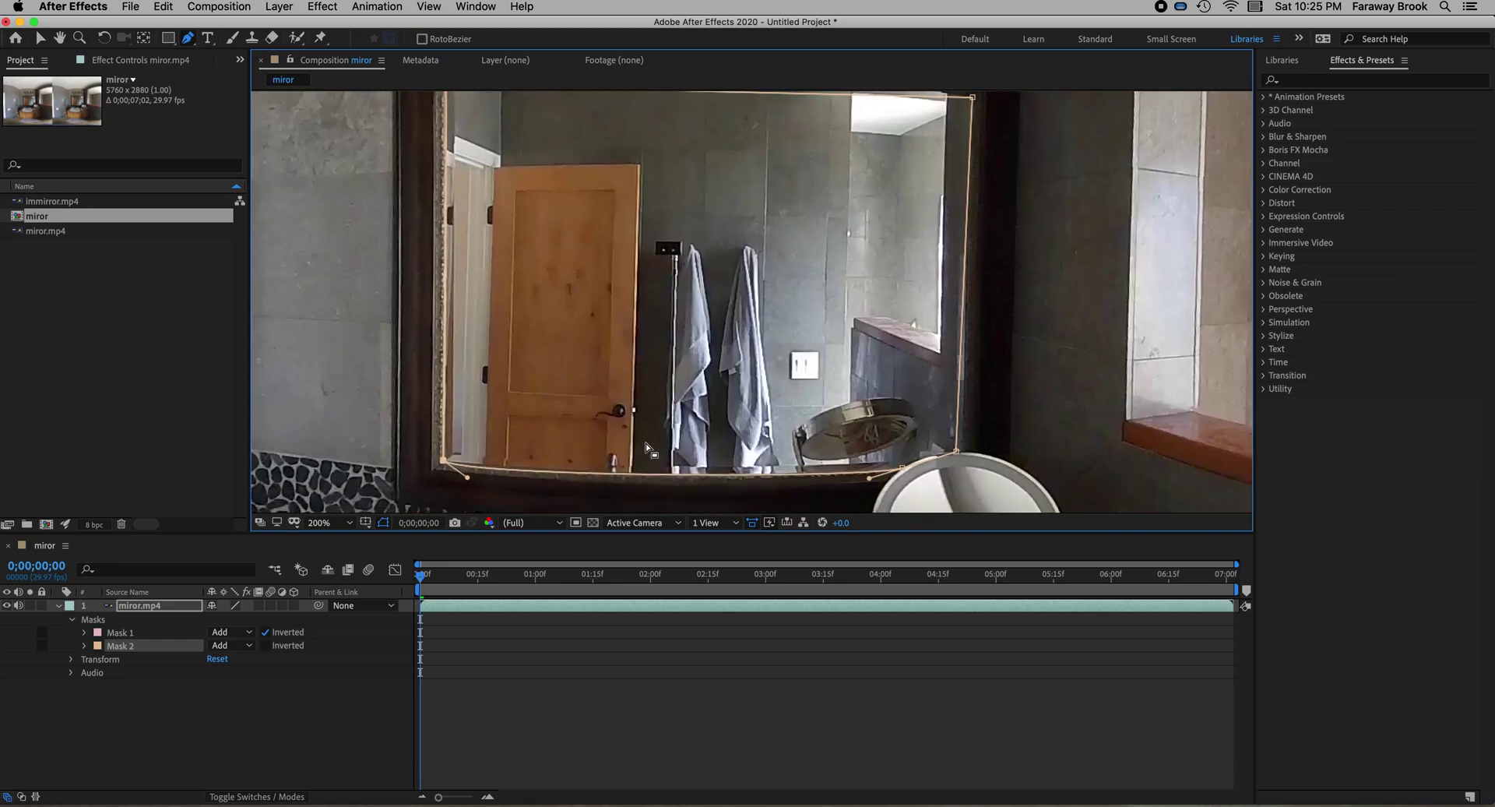
pyautogui.press('h')
pyautogui.moveTo(965, 231); pyautogui.dragTo(989, 299)
pyautogui.press('g')
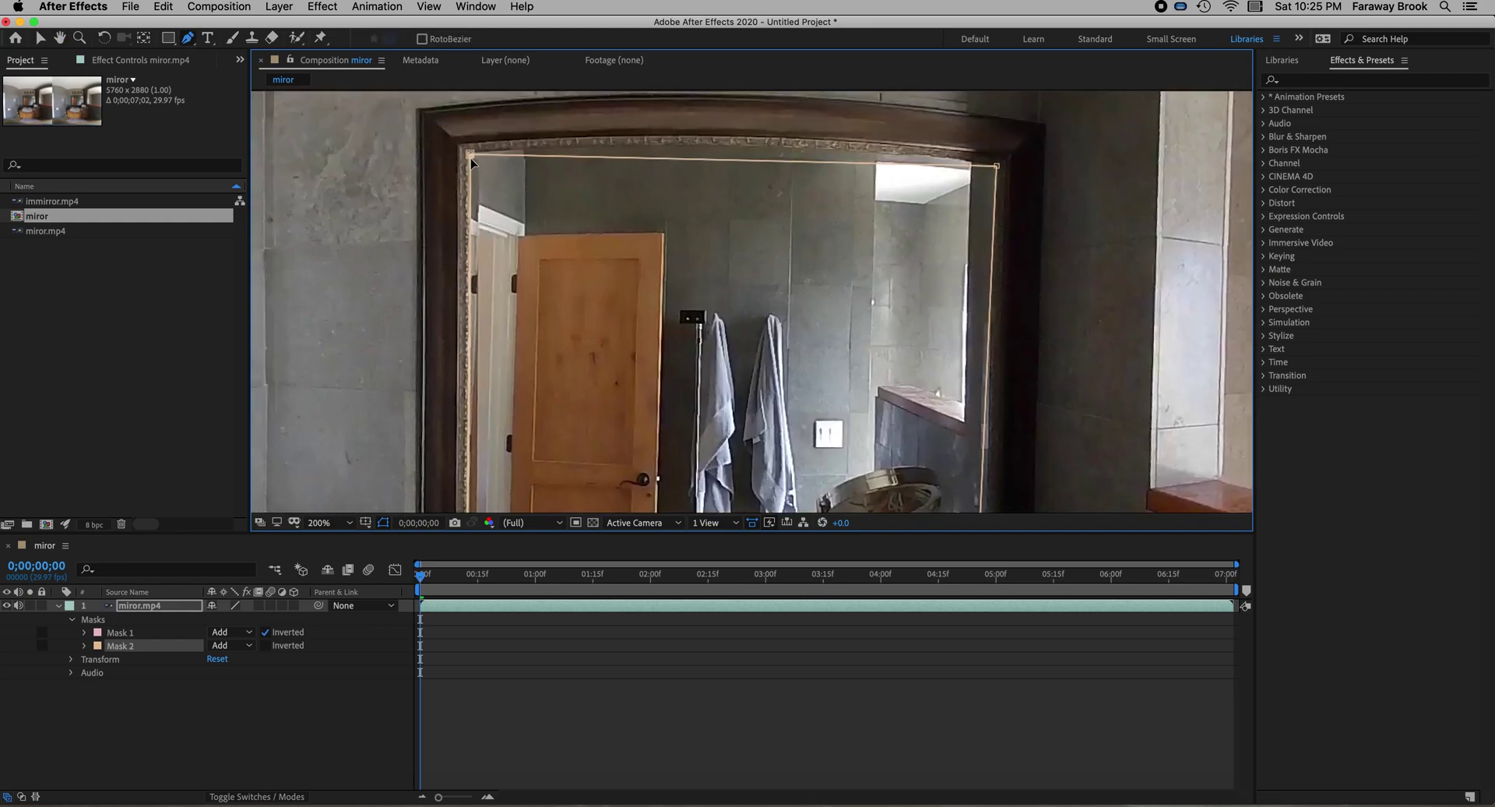
pyautogui.moveTo(469, 154); pyautogui.dragTo(695, 132)
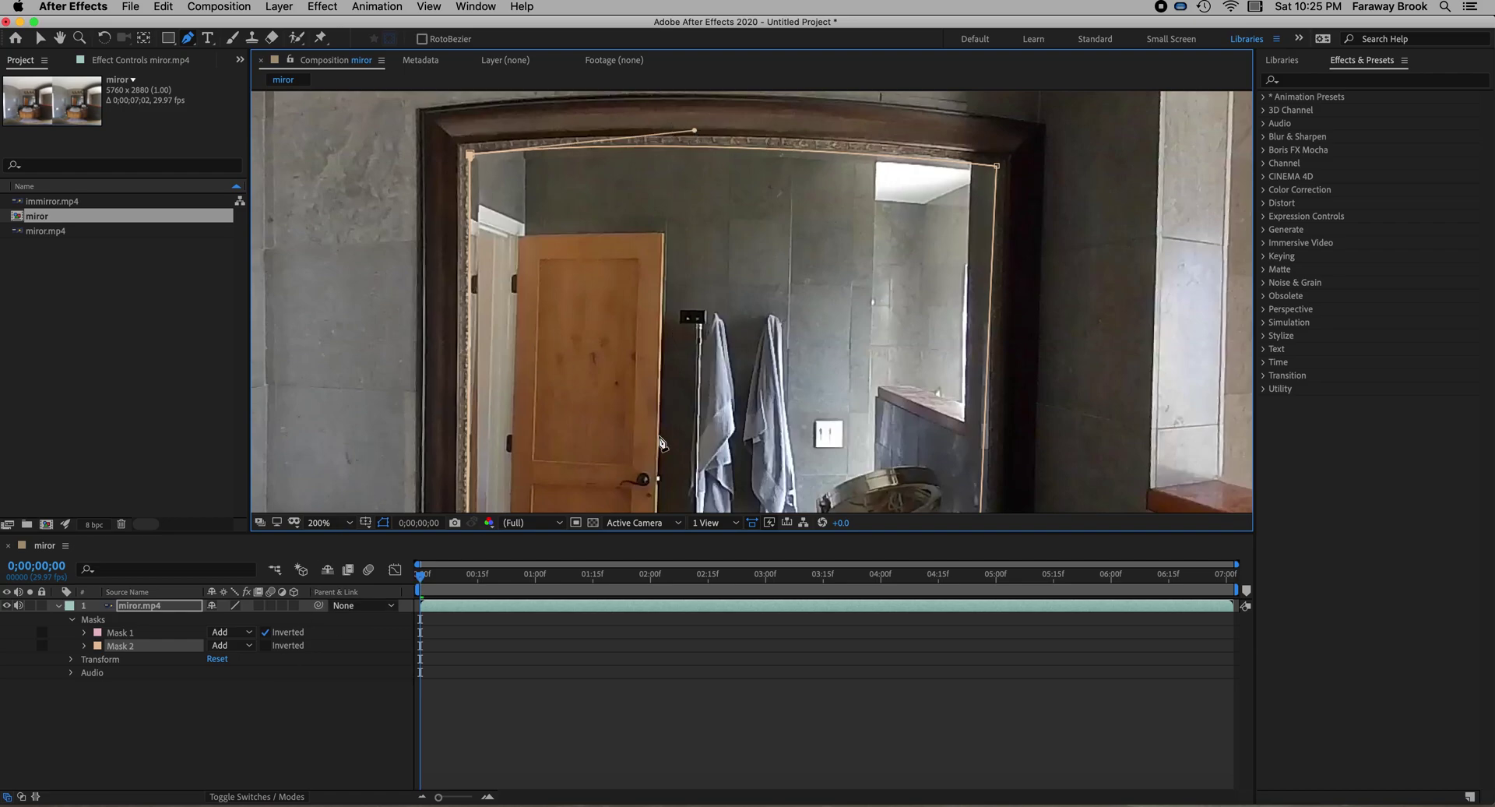
# Step: Invert Mask 2 and set both Mask 1 and Mask 2 to Intersect so the glass is cut out in both halves
pyautogui.click(40, 38)
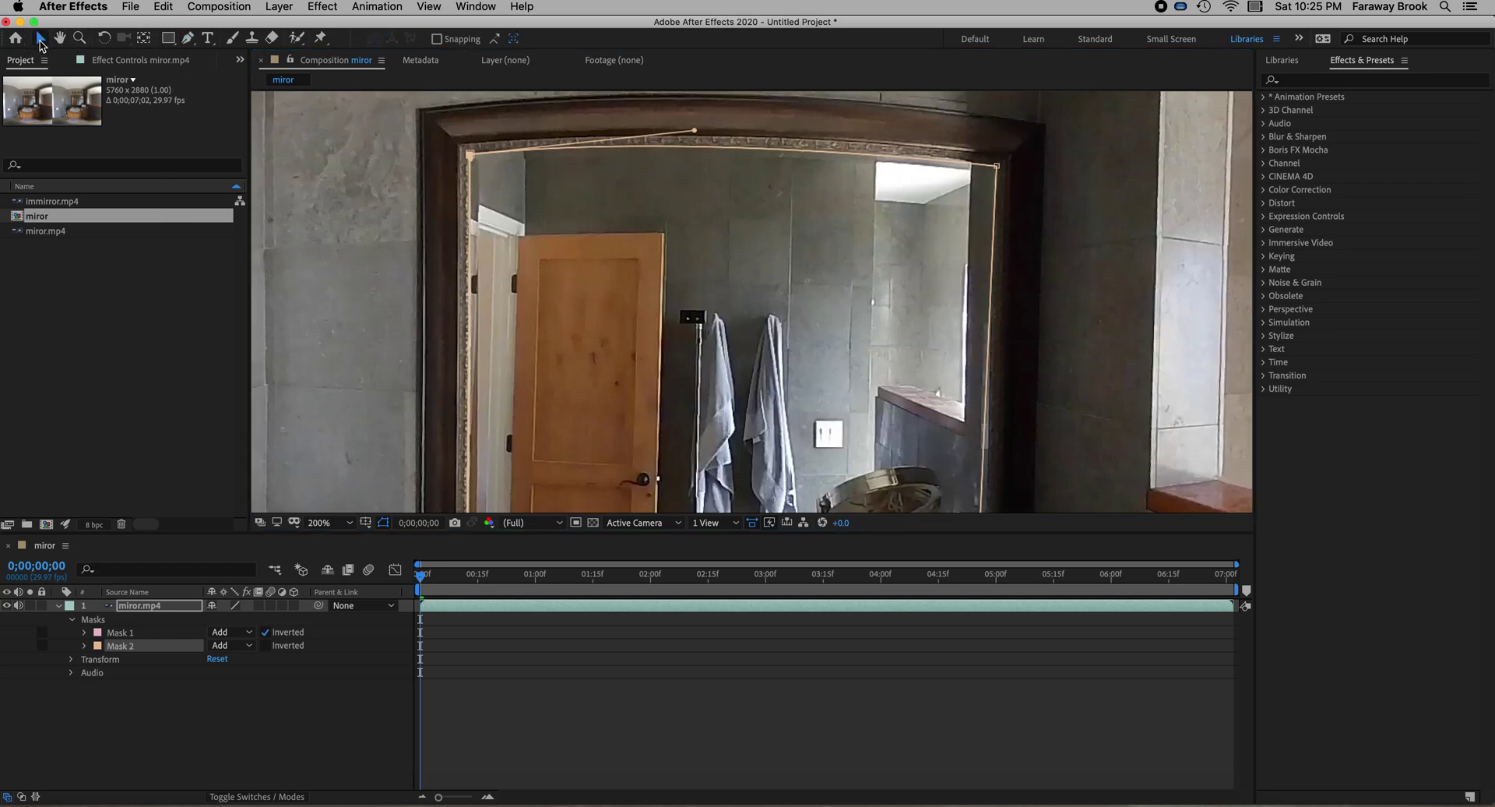
pyautogui.press(',')
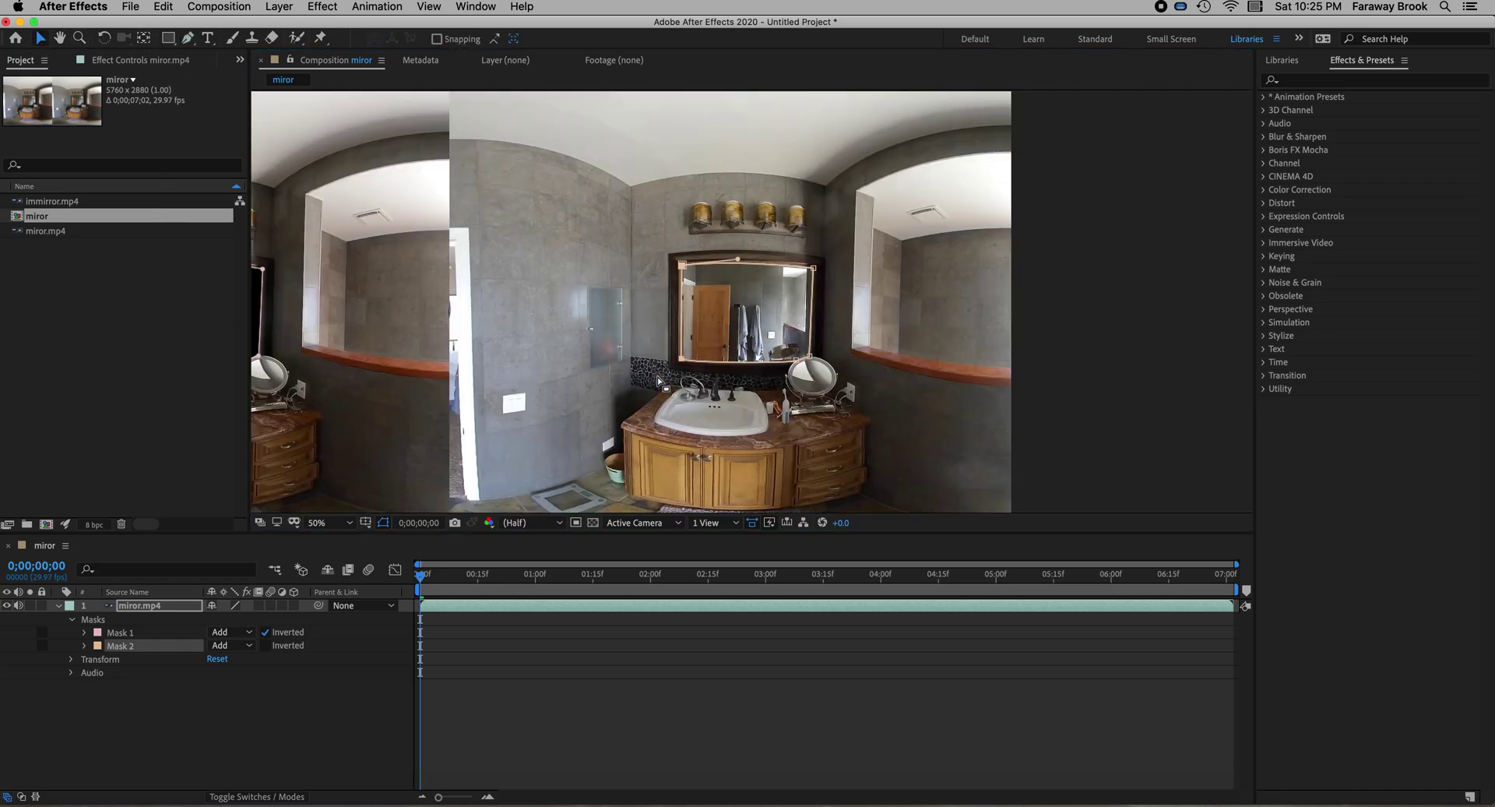
pyautogui.press(',')
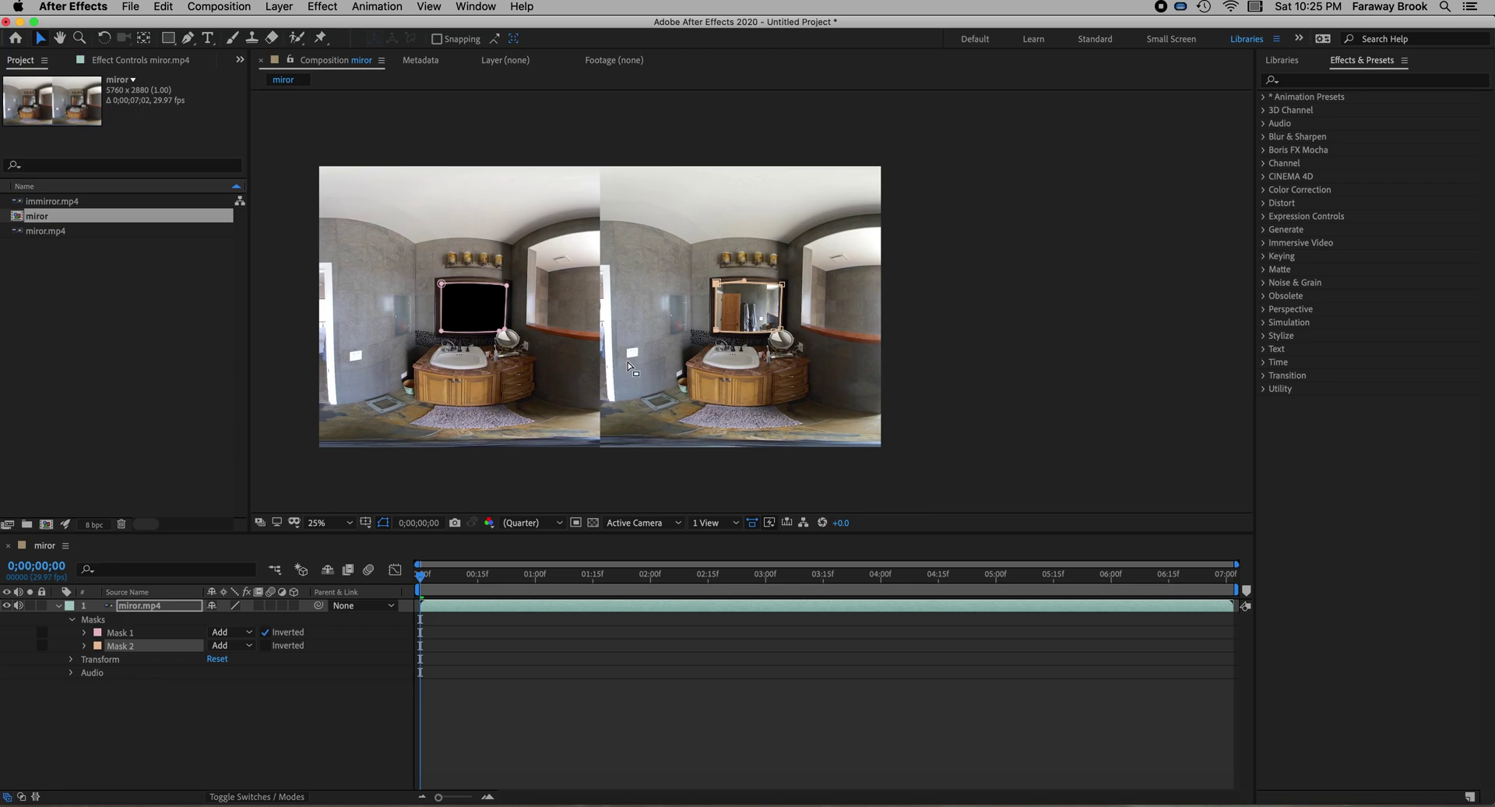
pyautogui.press('h')
pyautogui.moveTo(504, 306); pyautogui.dragTo(619, 302)
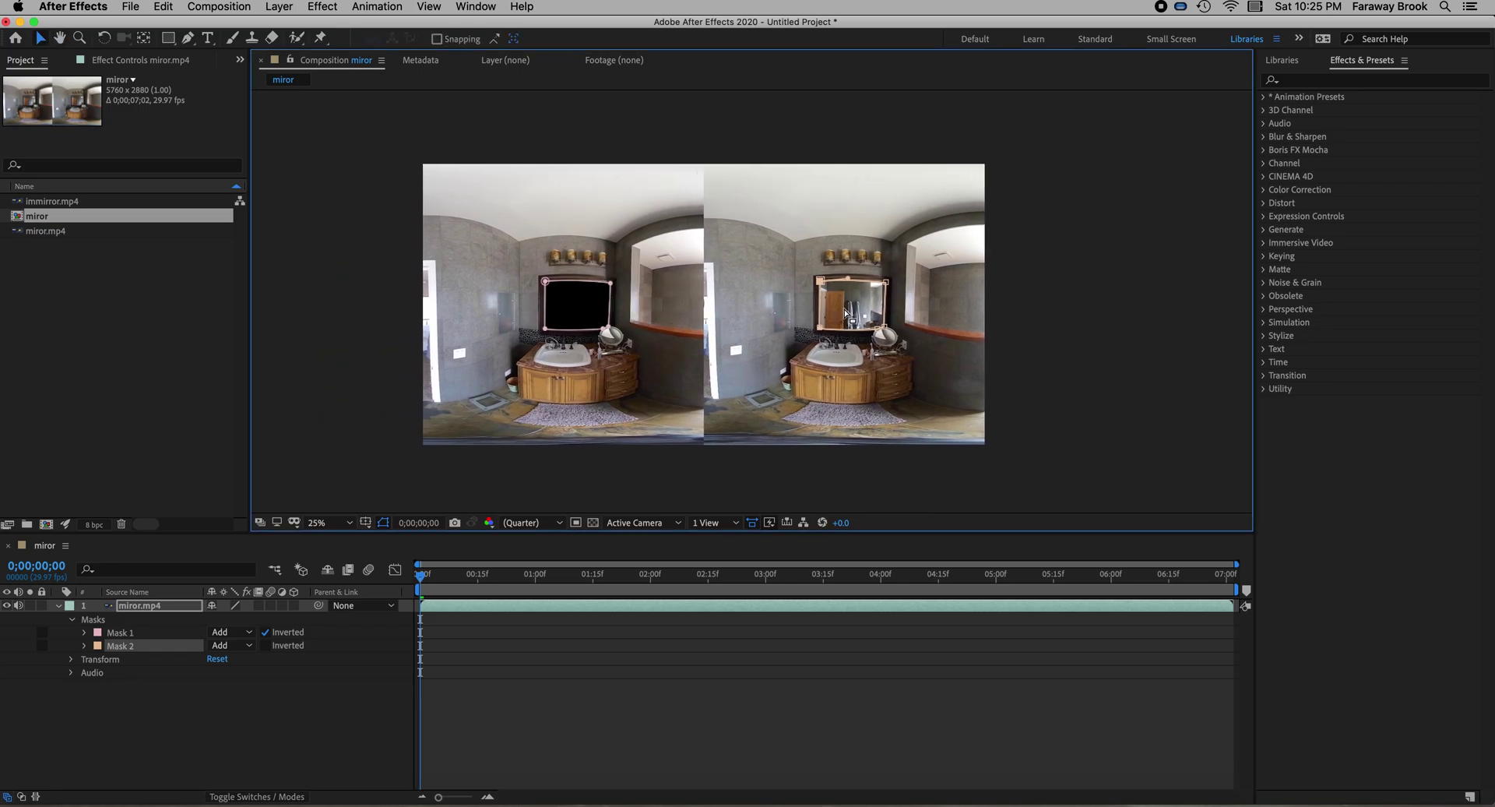
pyautogui.click(265, 646)
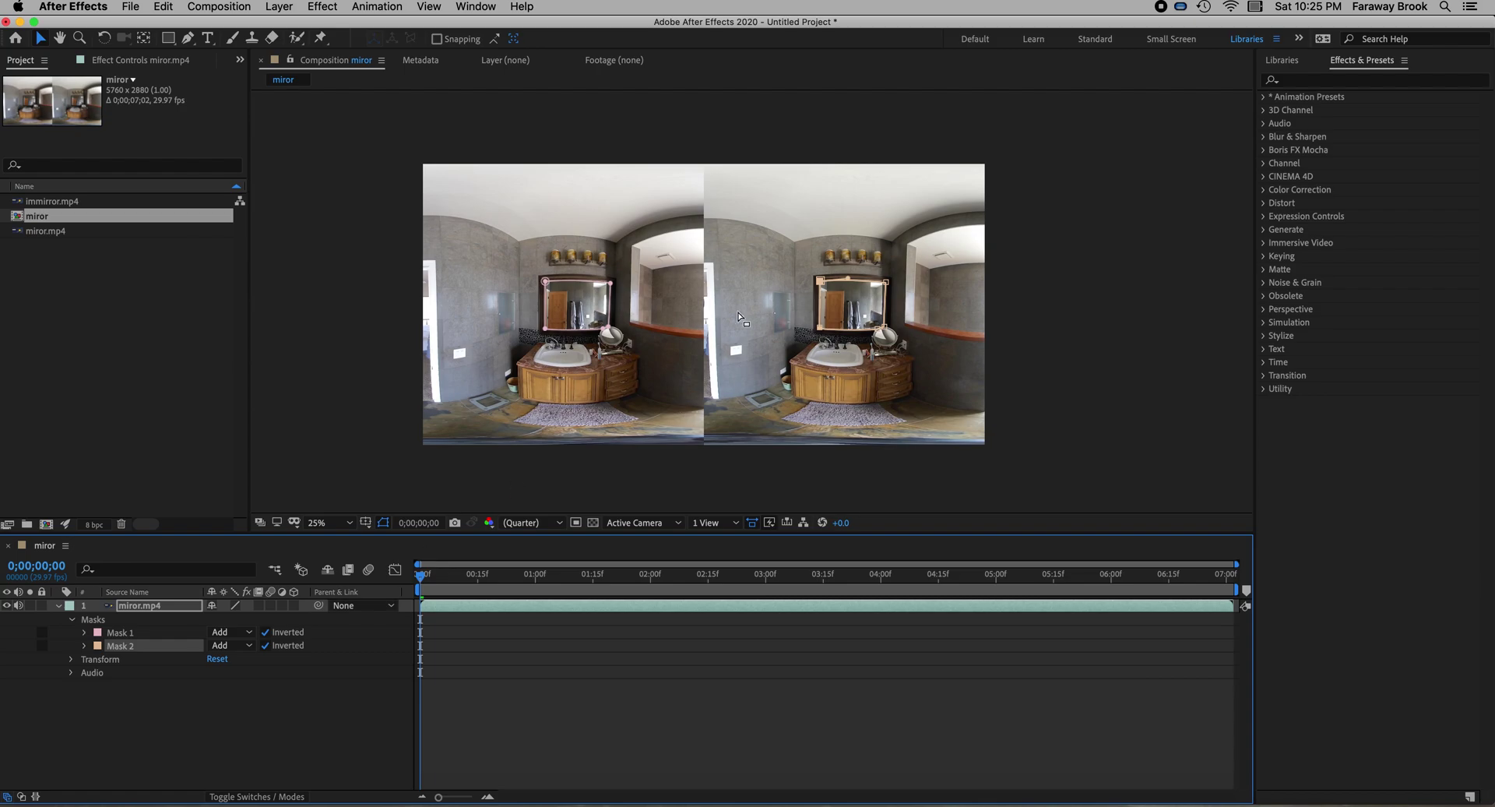
pyautogui.click(242, 636)
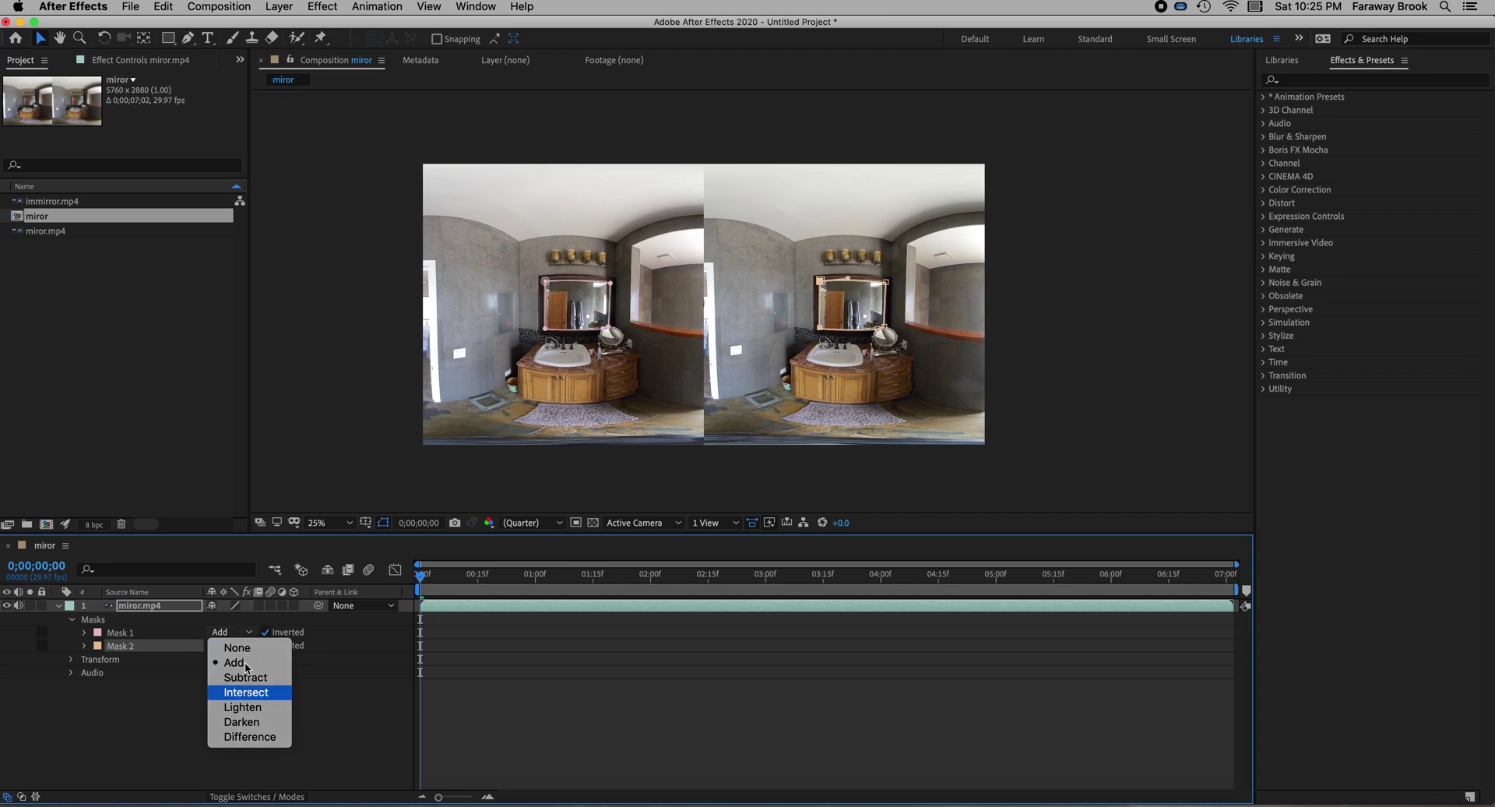
pyautogui.click(246, 691)
pyautogui.click(246, 646)
pyautogui.click(247, 706)
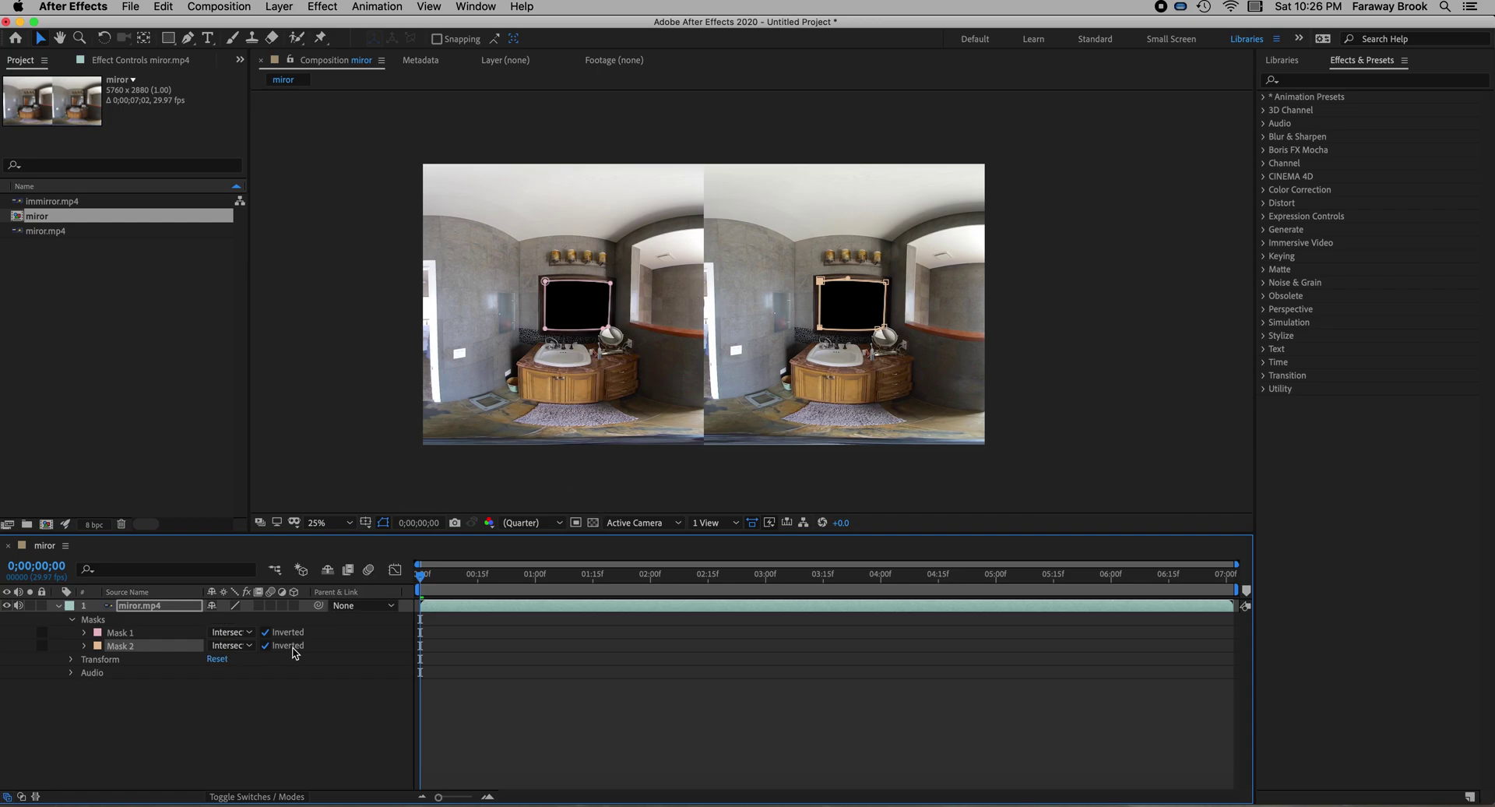
pyautogui.click(59, 606)
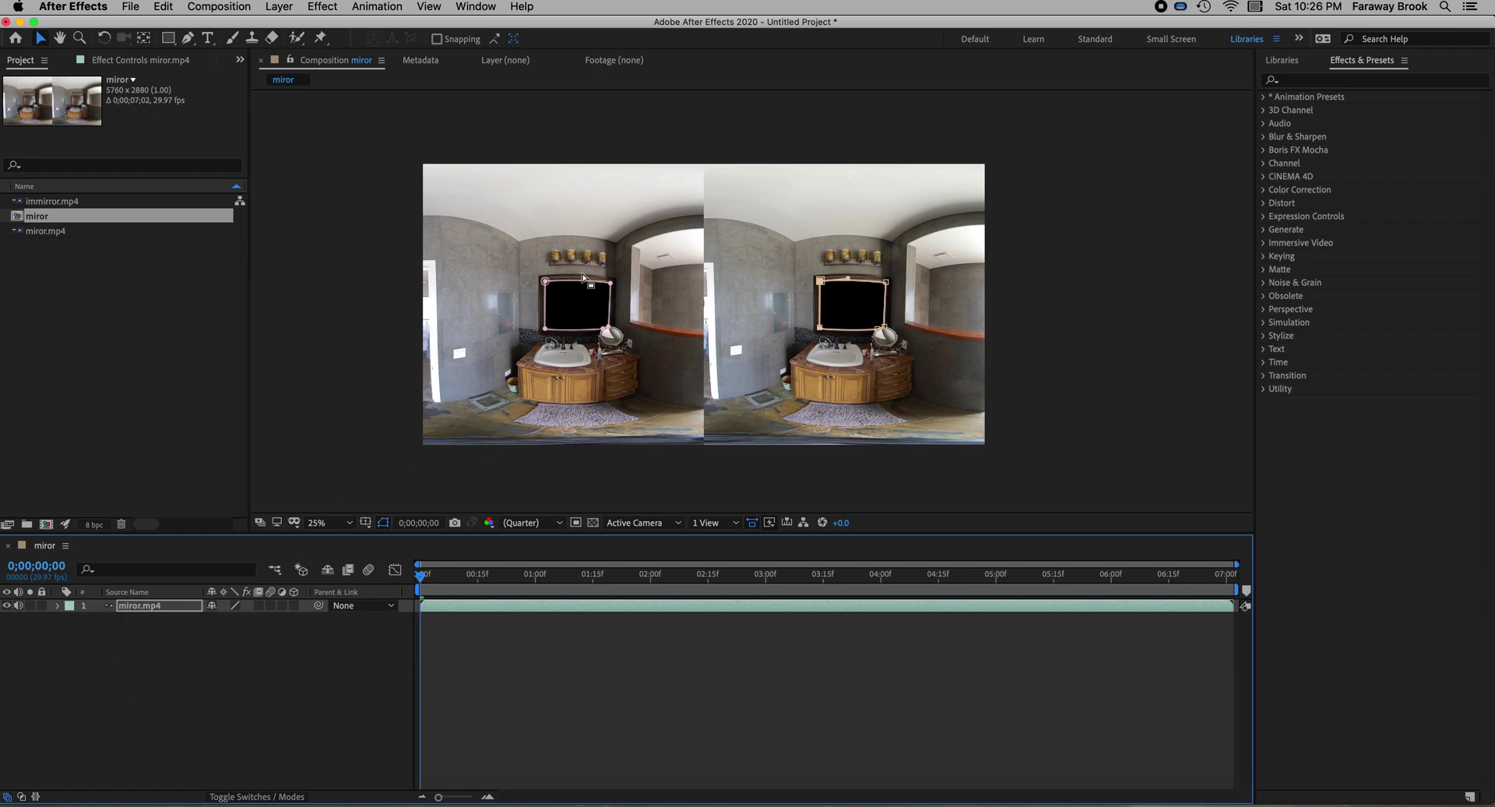
# Step: Add immirror.mp4 beneath the miror.mp4 layer and slide it earlier so the man is already in the mirror at the composition's start
pyautogui.click(37, 202)
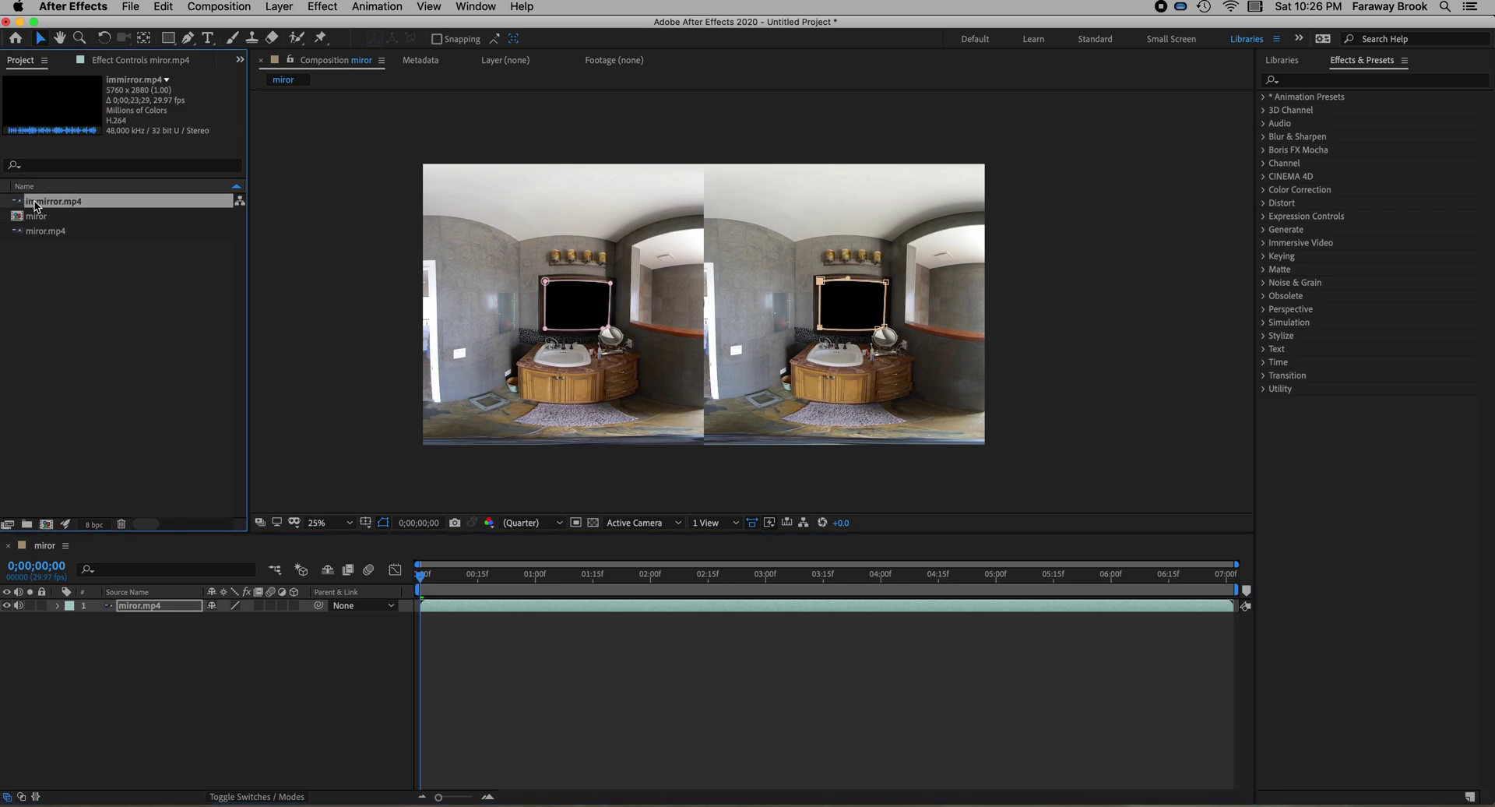
pyautogui.moveTo(31, 204); pyautogui.dragTo(91, 632)
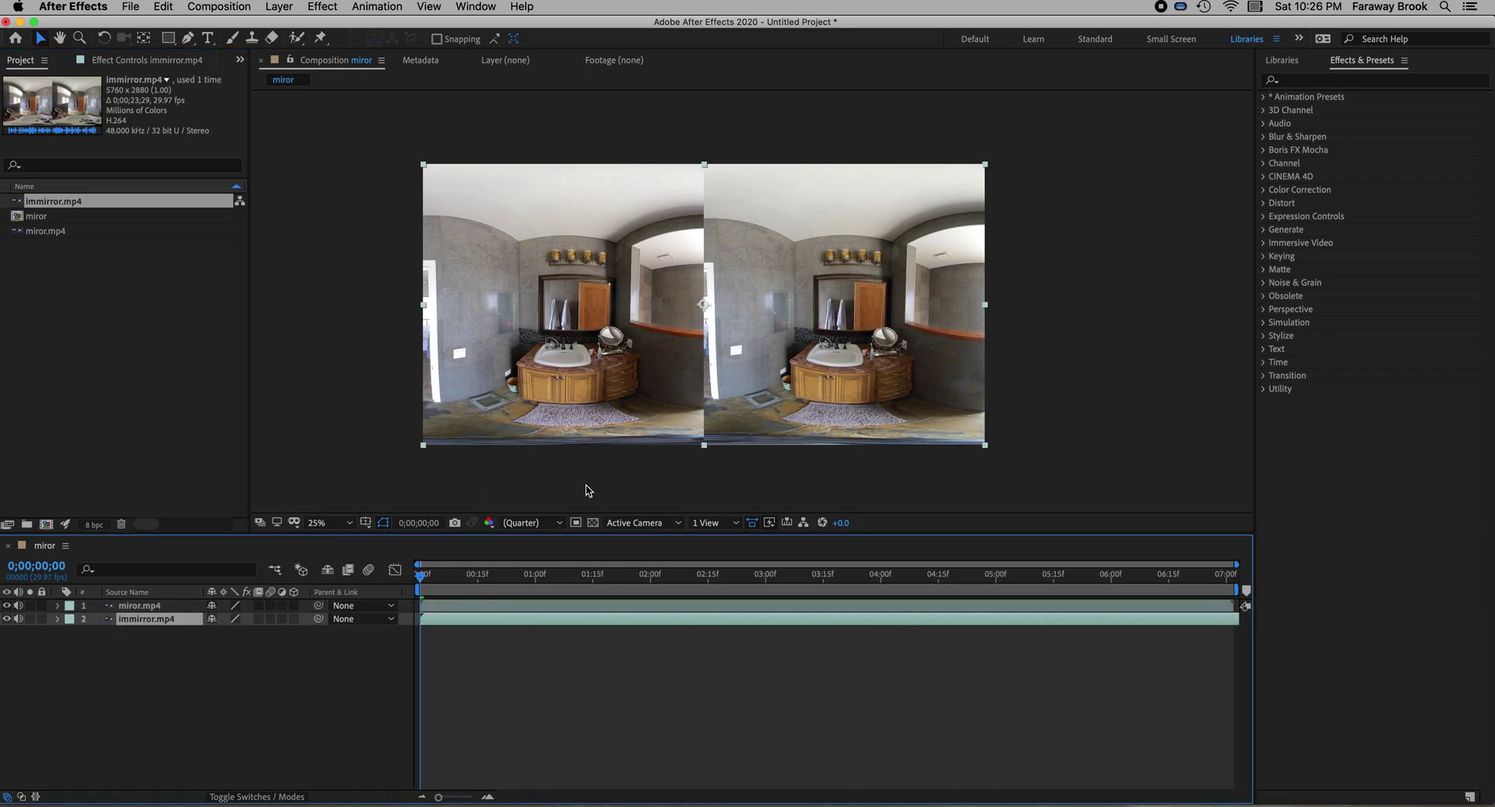
pyautogui.moveTo(423, 580); pyautogui.dragTo(831, 576)
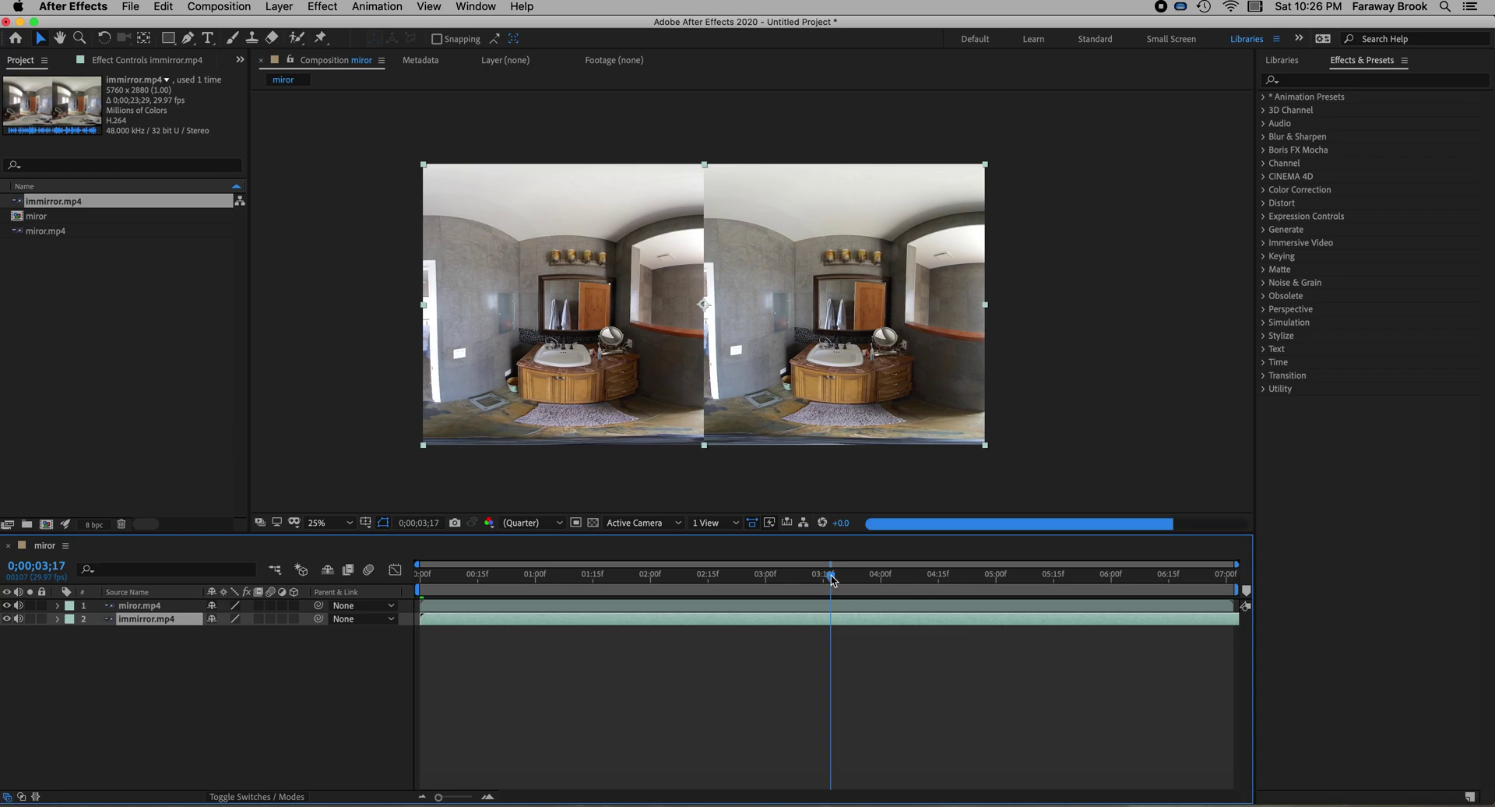
pyautogui.moveTo(833, 577); pyautogui.dragTo(788, 580)
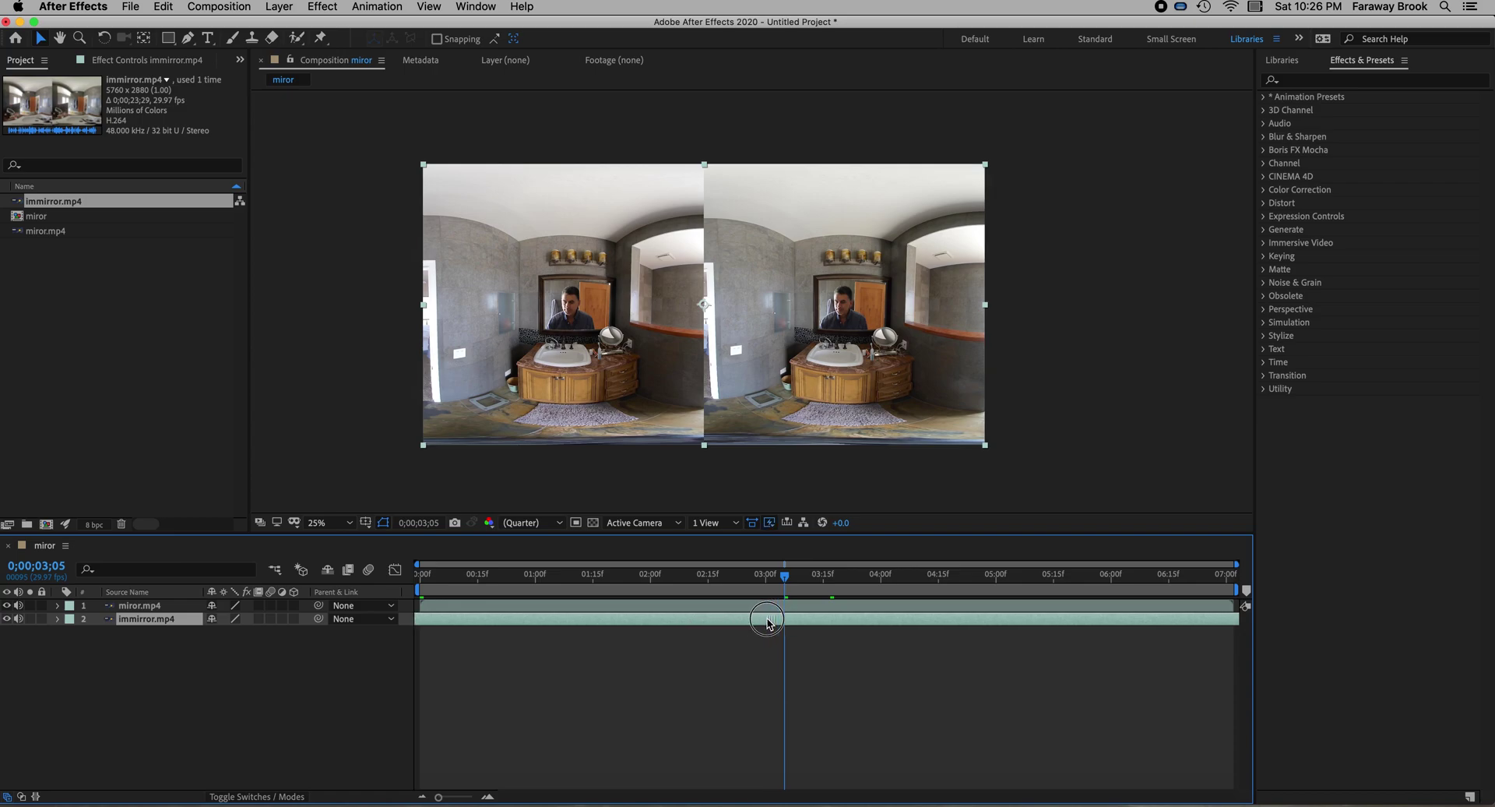
pyautogui.moveTo(586, 623); pyautogui.dragTo(417, 624)
pyautogui.moveTo(785, 582); pyautogui.dragTo(416, 580)
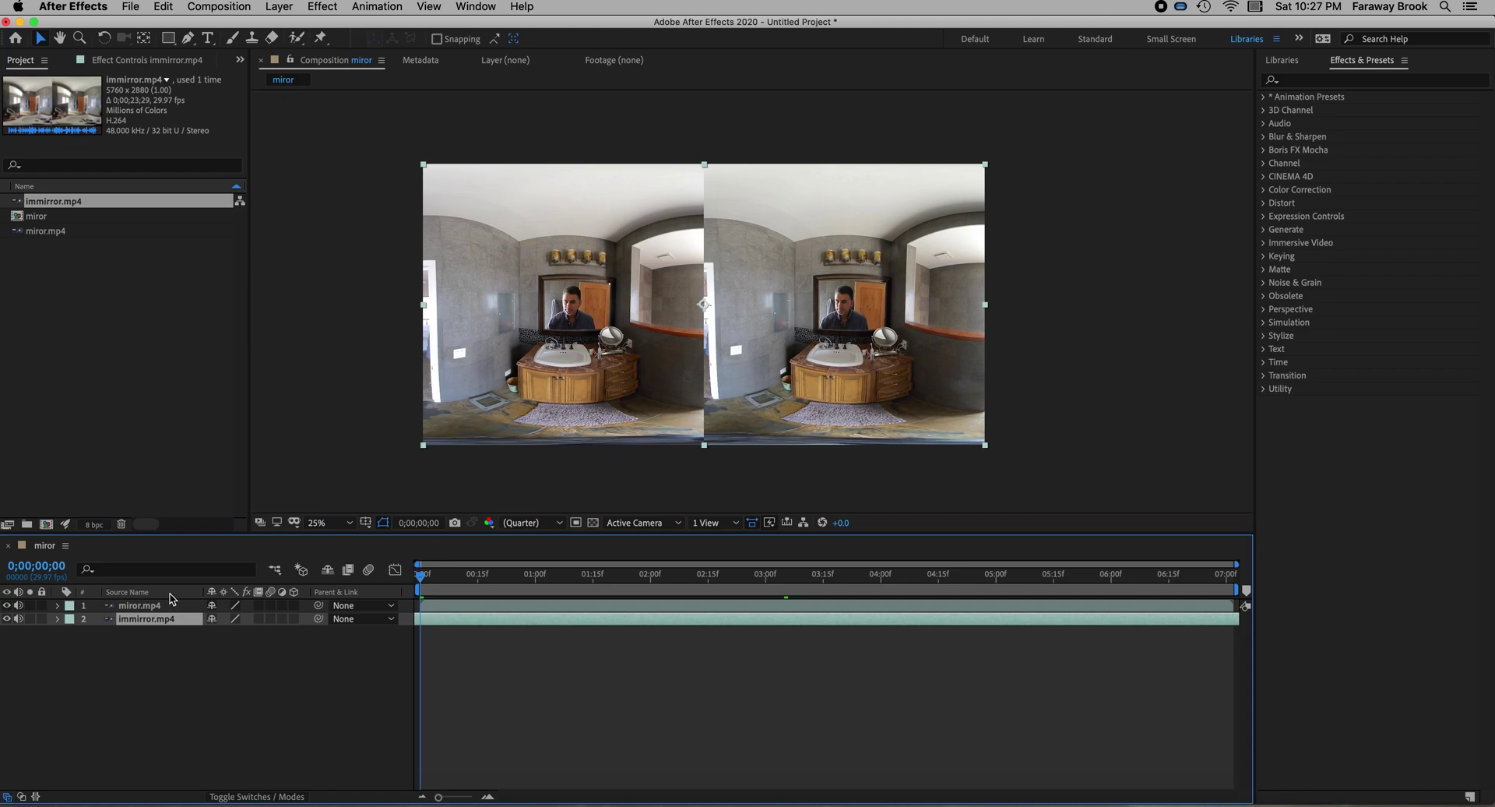
# Step: Scale the immirror.mp4 layer to 50% and briefly hide the miror.mp4 layer to check the whole scaled footage
pyautogui.click(56, 619)
pyautogui.click(71, 633)
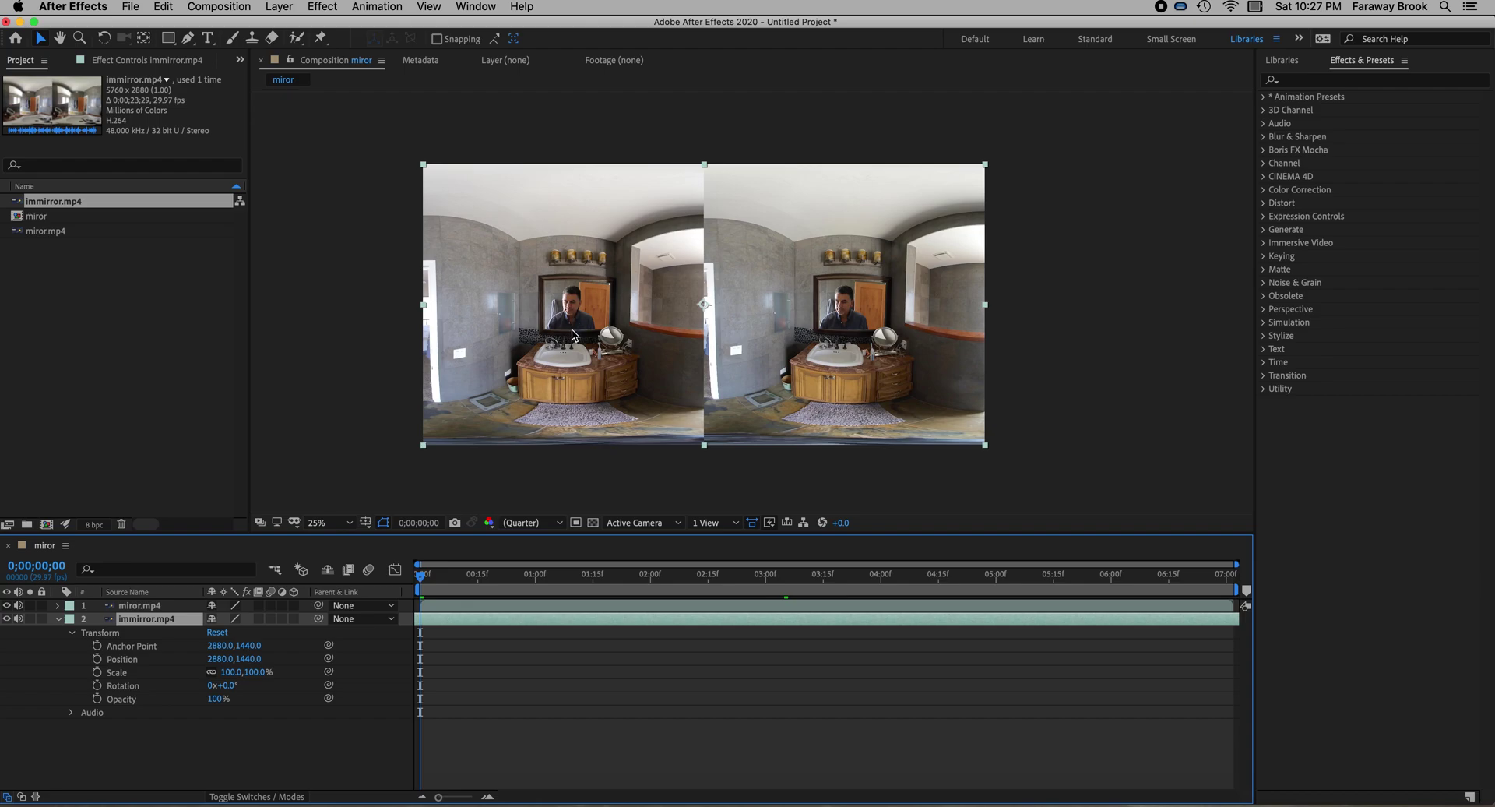
pyautogui.click(232, 671)
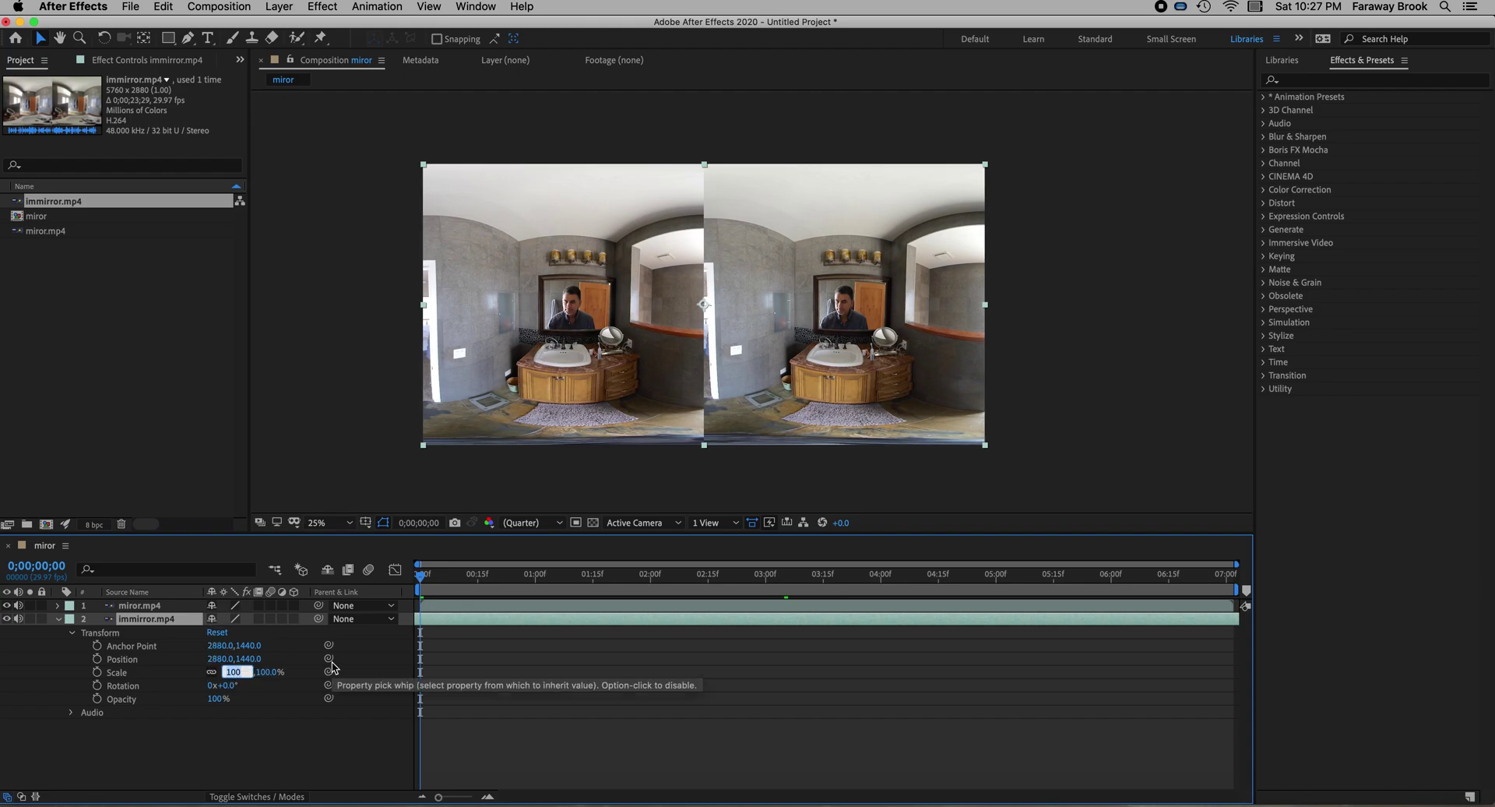
pyautogui.write('50')
pyautogui.press('Return')
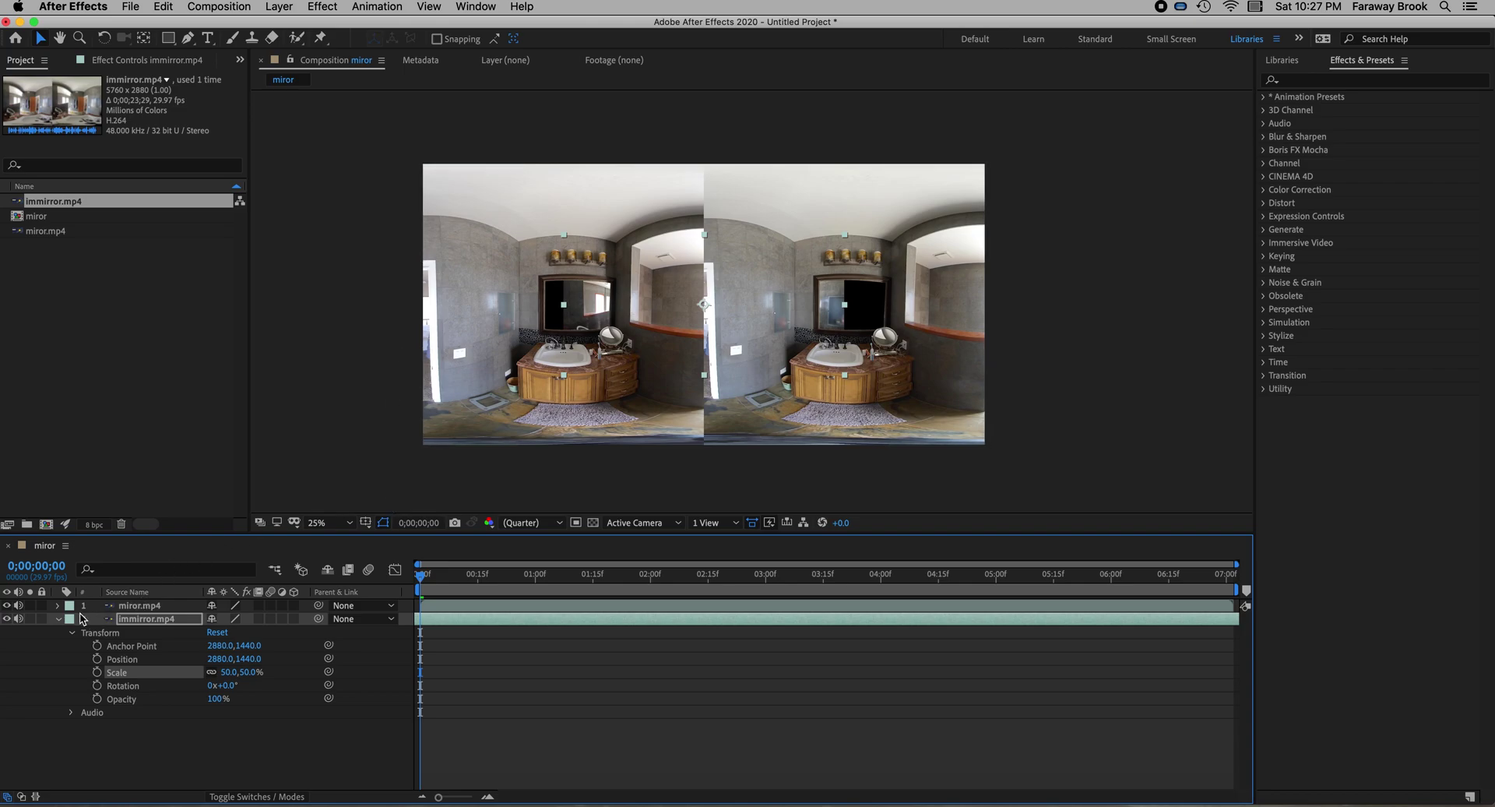
pyautogui.click(6, 605)
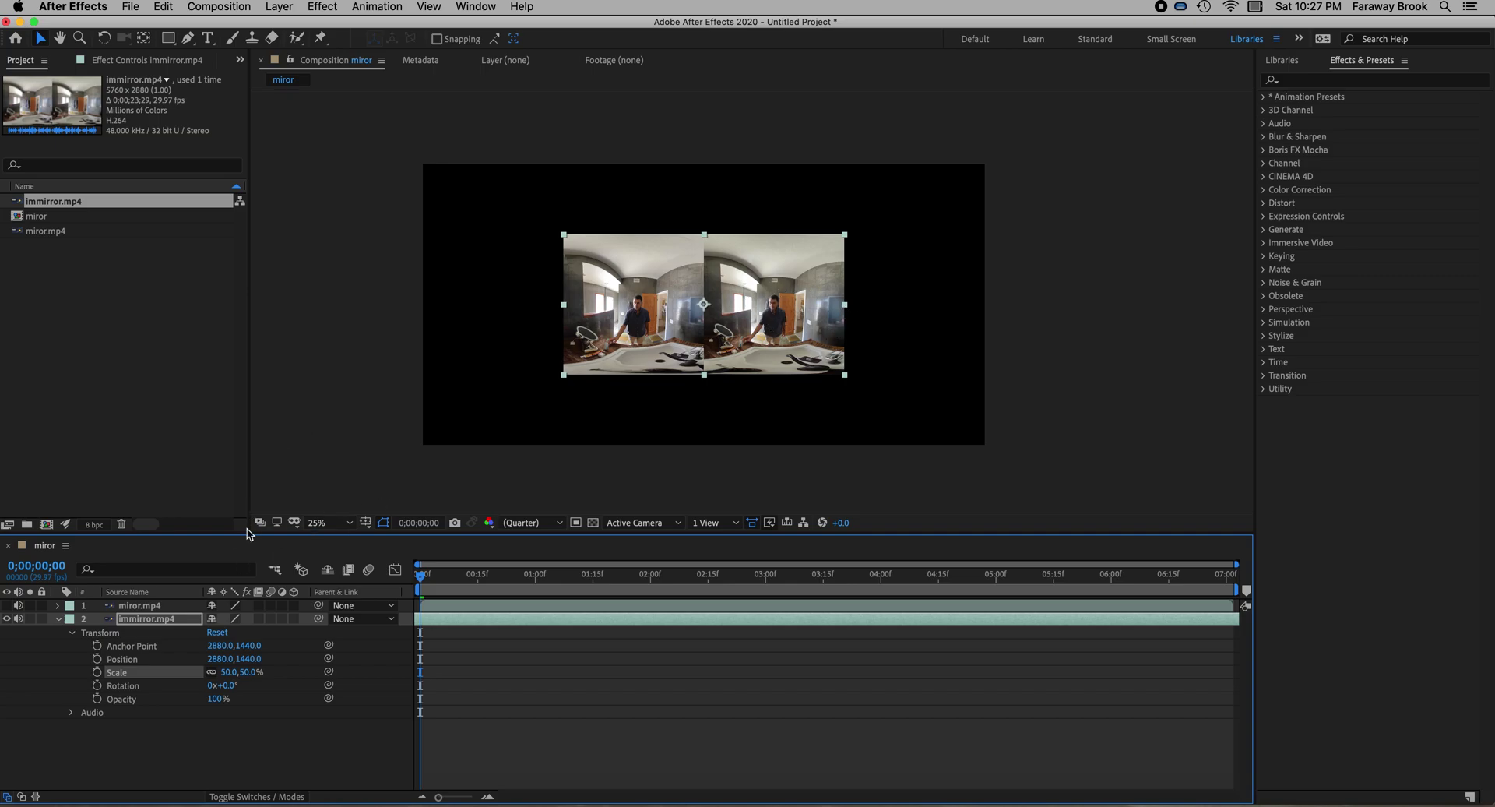
pyautogui.click(8, 606)
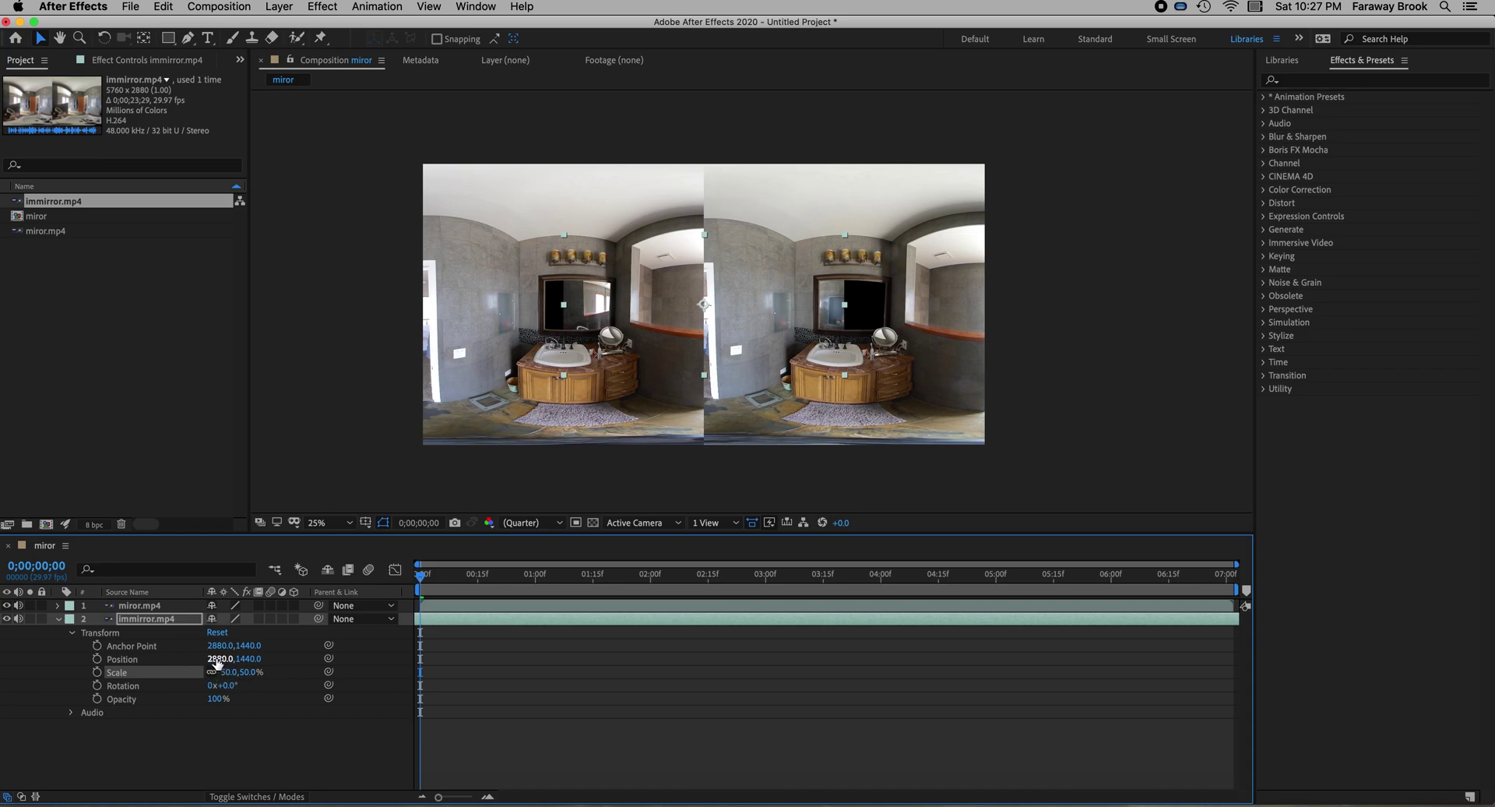
# Step: Move the immirror.mp4 layer horizontally to an X position of 2160 so the man appears within the left half's mirror
pyautogui.moveTo(219, 662); pyautogui.dragTo(23, 668)
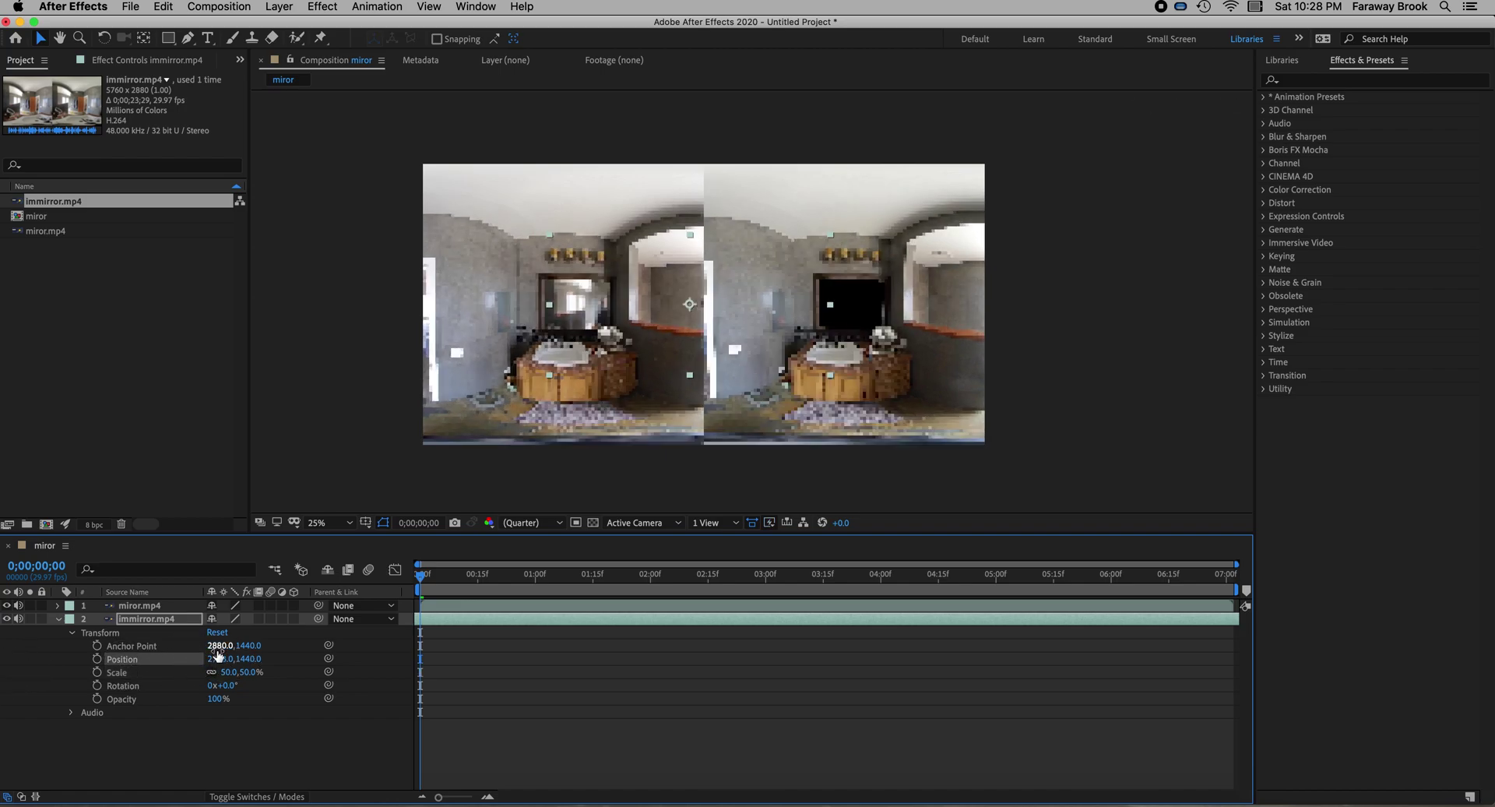
pyautogui.moveTo(221, 659); pyautogui.dragTo(3, 668)
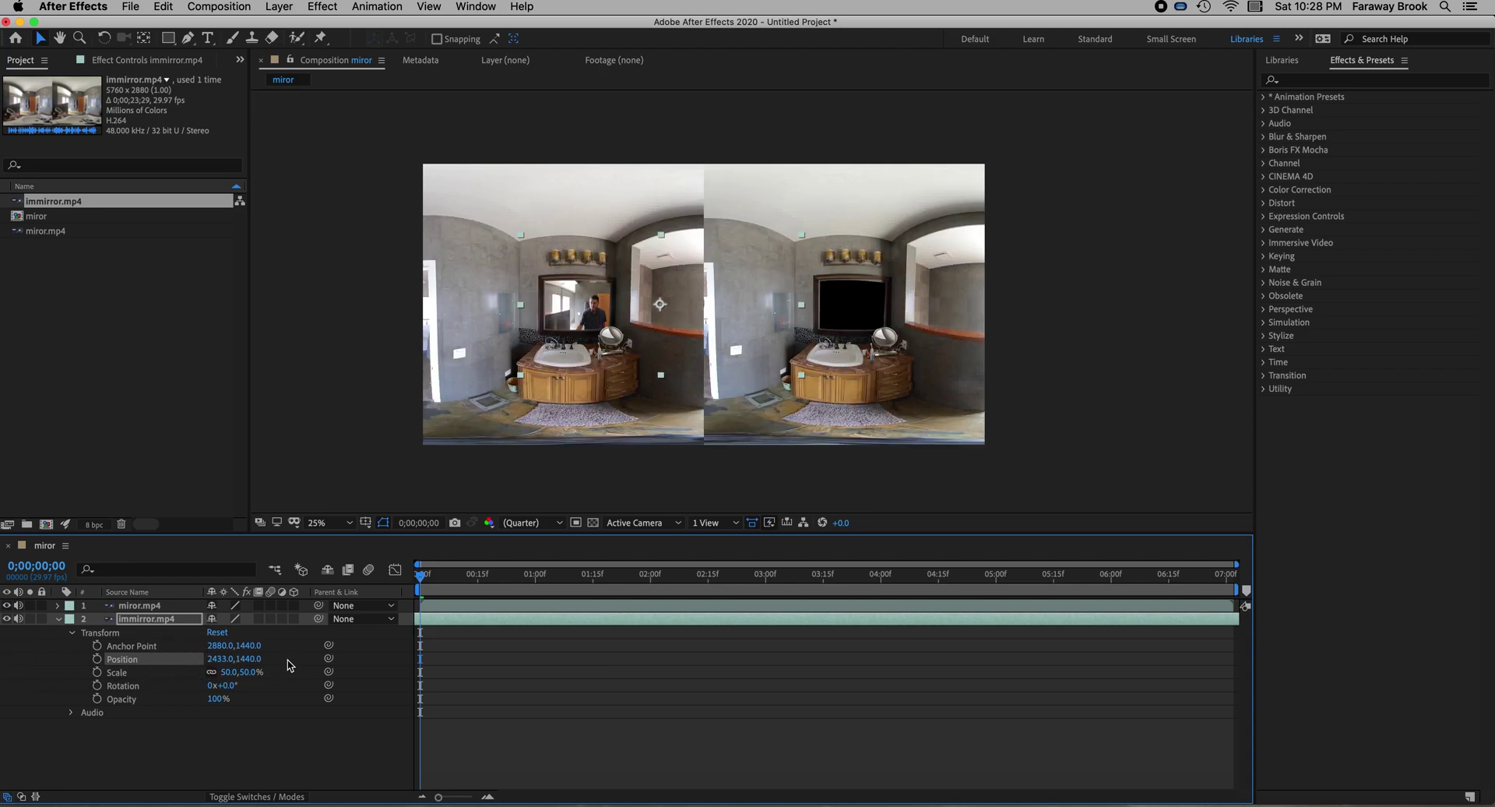
pyautogui.moveTo(221, 661); pyautogui.dragTo(50, 662)
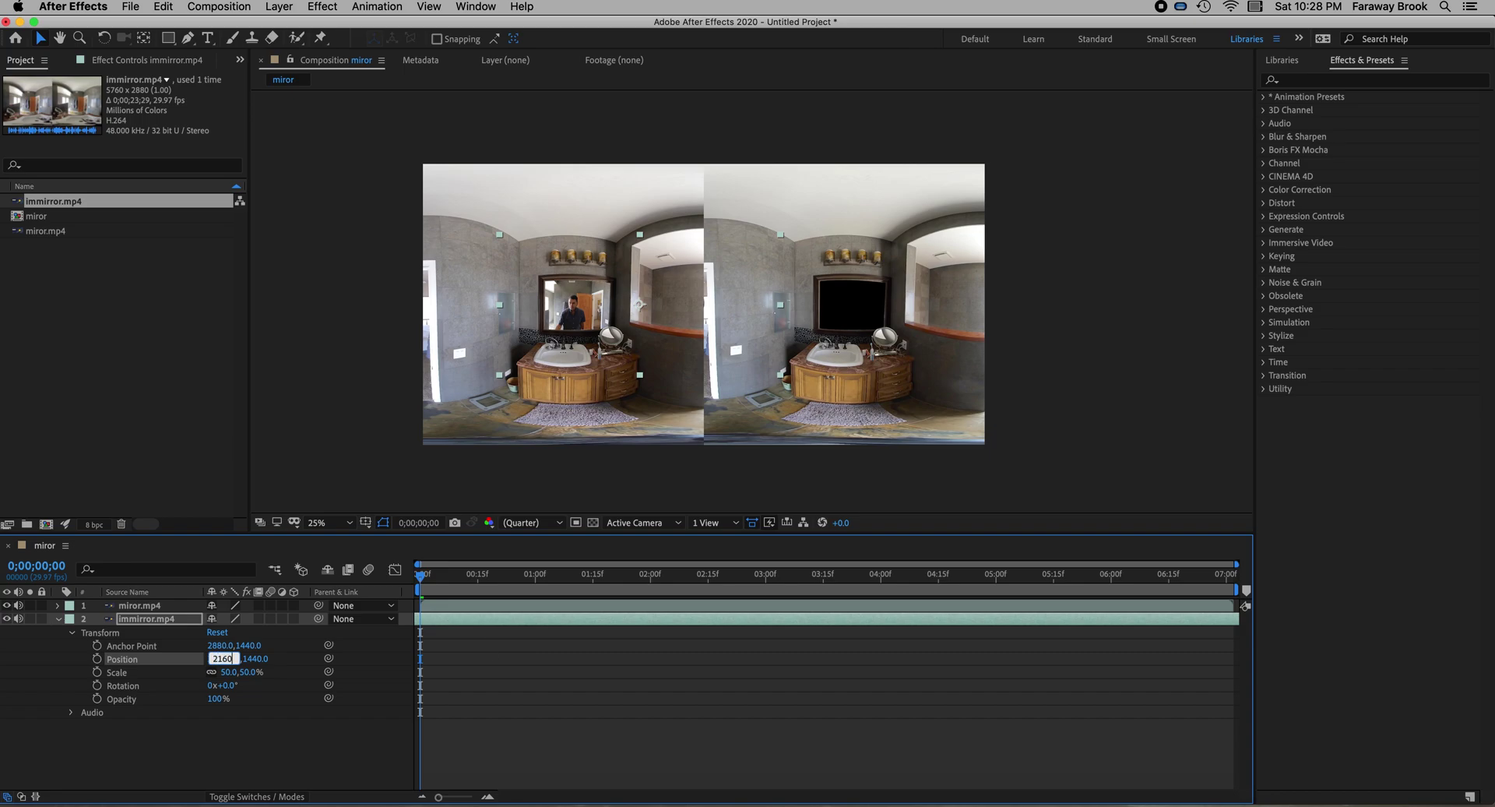
pyautogui.press('Return')
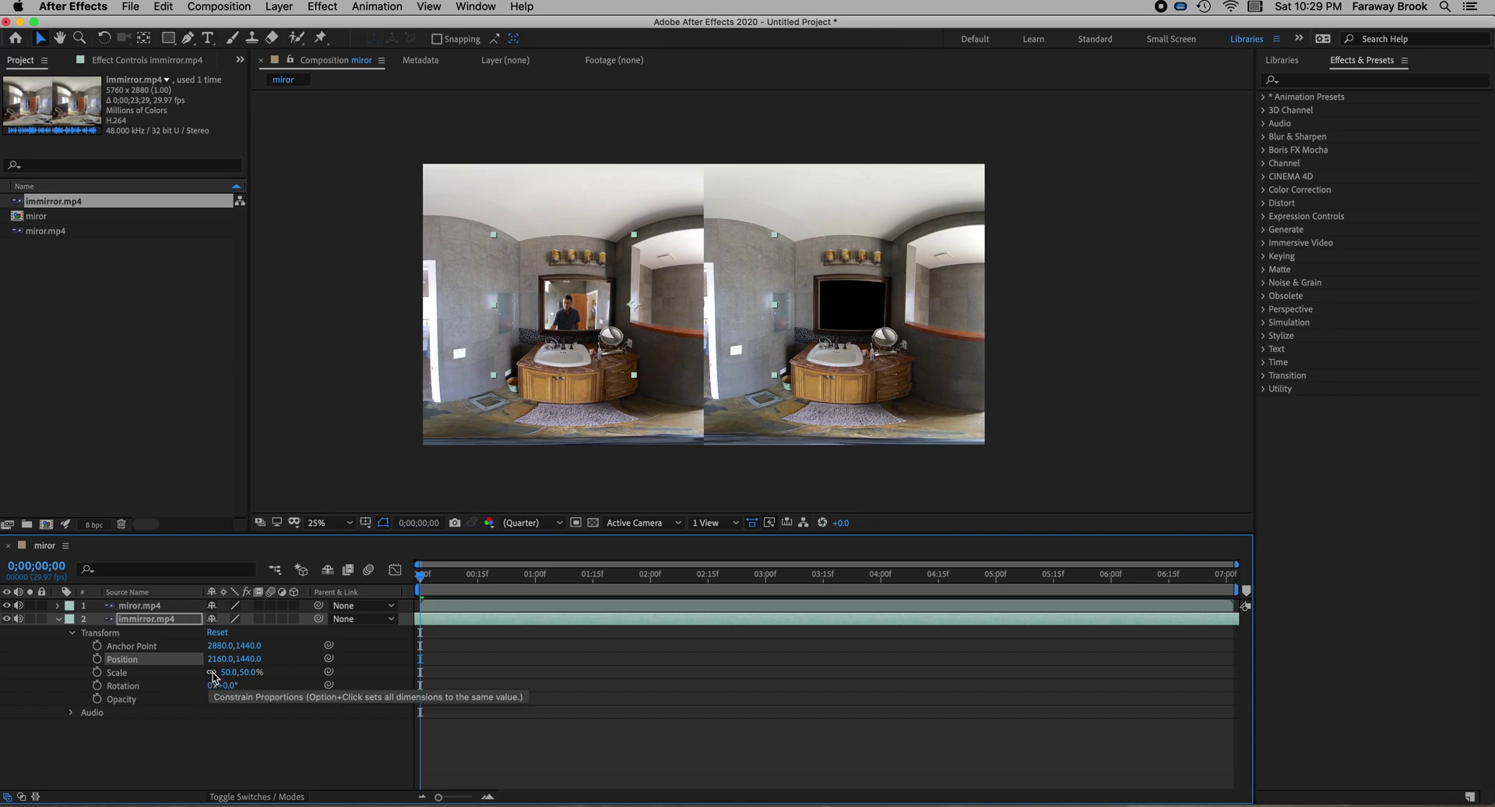
# Step: Flip the immirror.mp4 layer horizontally by unlinking its scale proportions and setting the horizontal scale to -50%
pyautogui.click(211, 674)
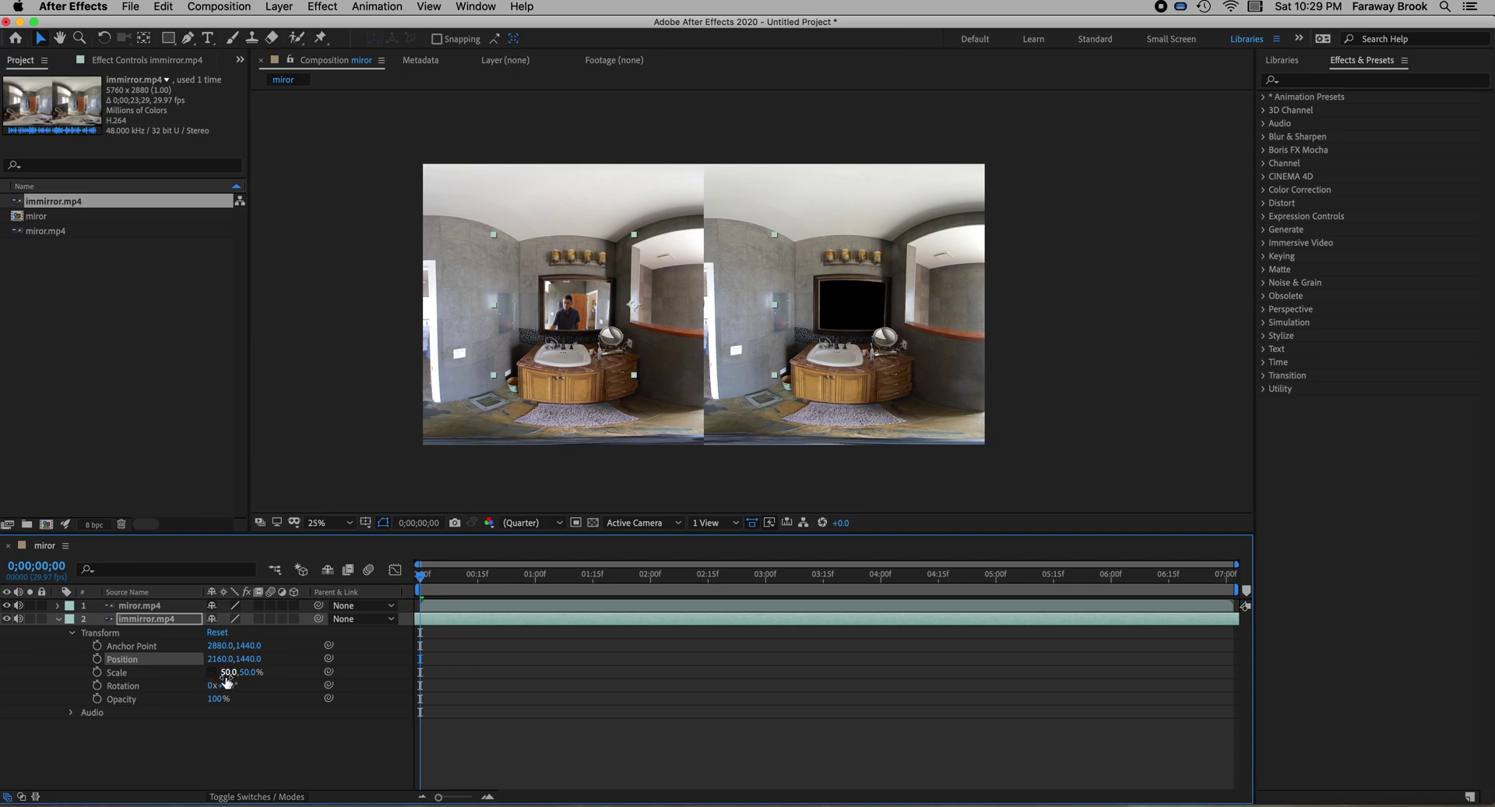
pyautogui.click(227, 674)
pyautogui.write('-50')
pyautogui.press('Return')
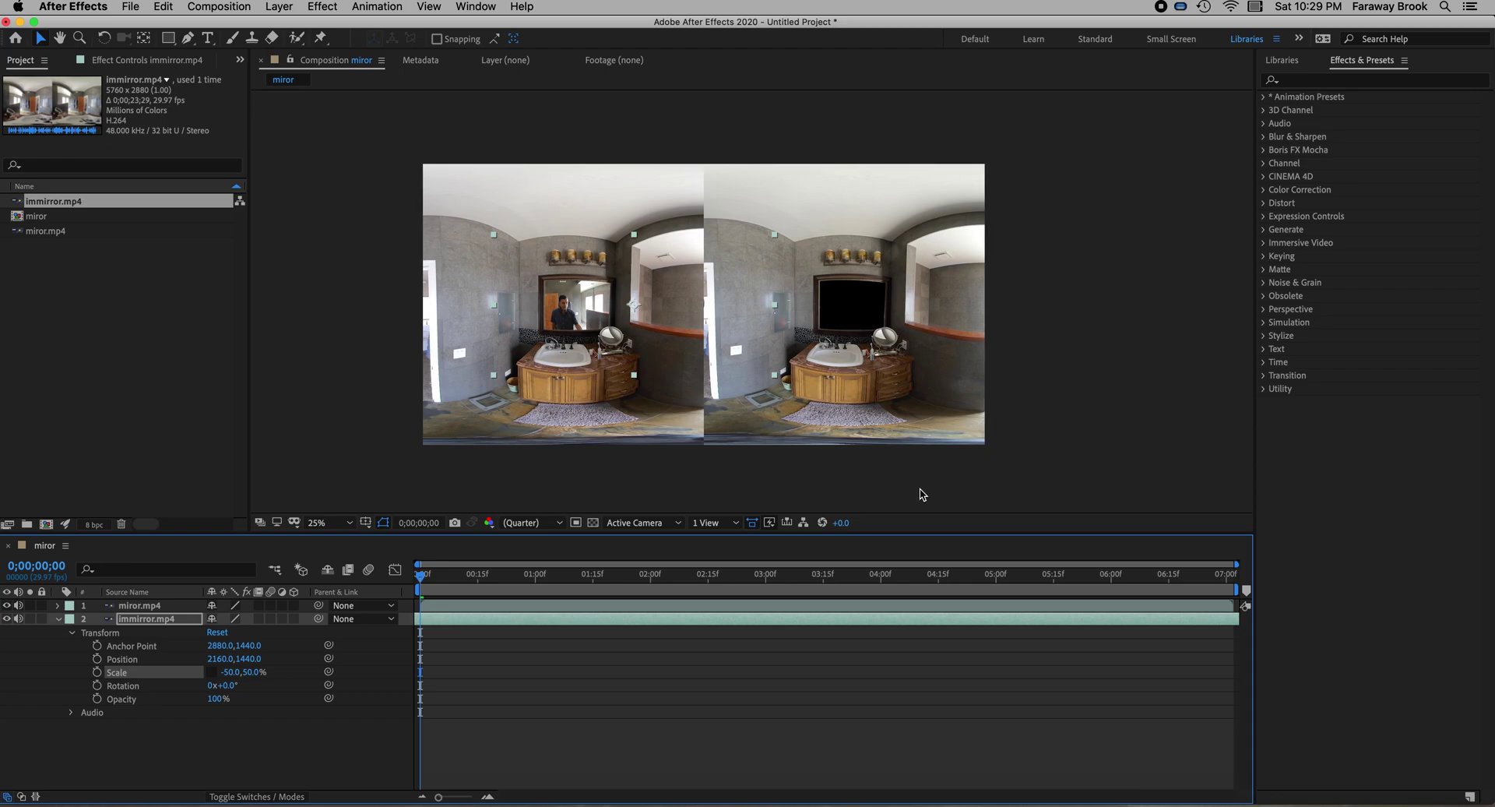
# Step: Duplicate the immirror.mp4 layer and shift the lower copy horizontally to an X position of about 3575 for the right half's mirror
pyautogui.click(87, 626)
pyautogui.click(265, 628)
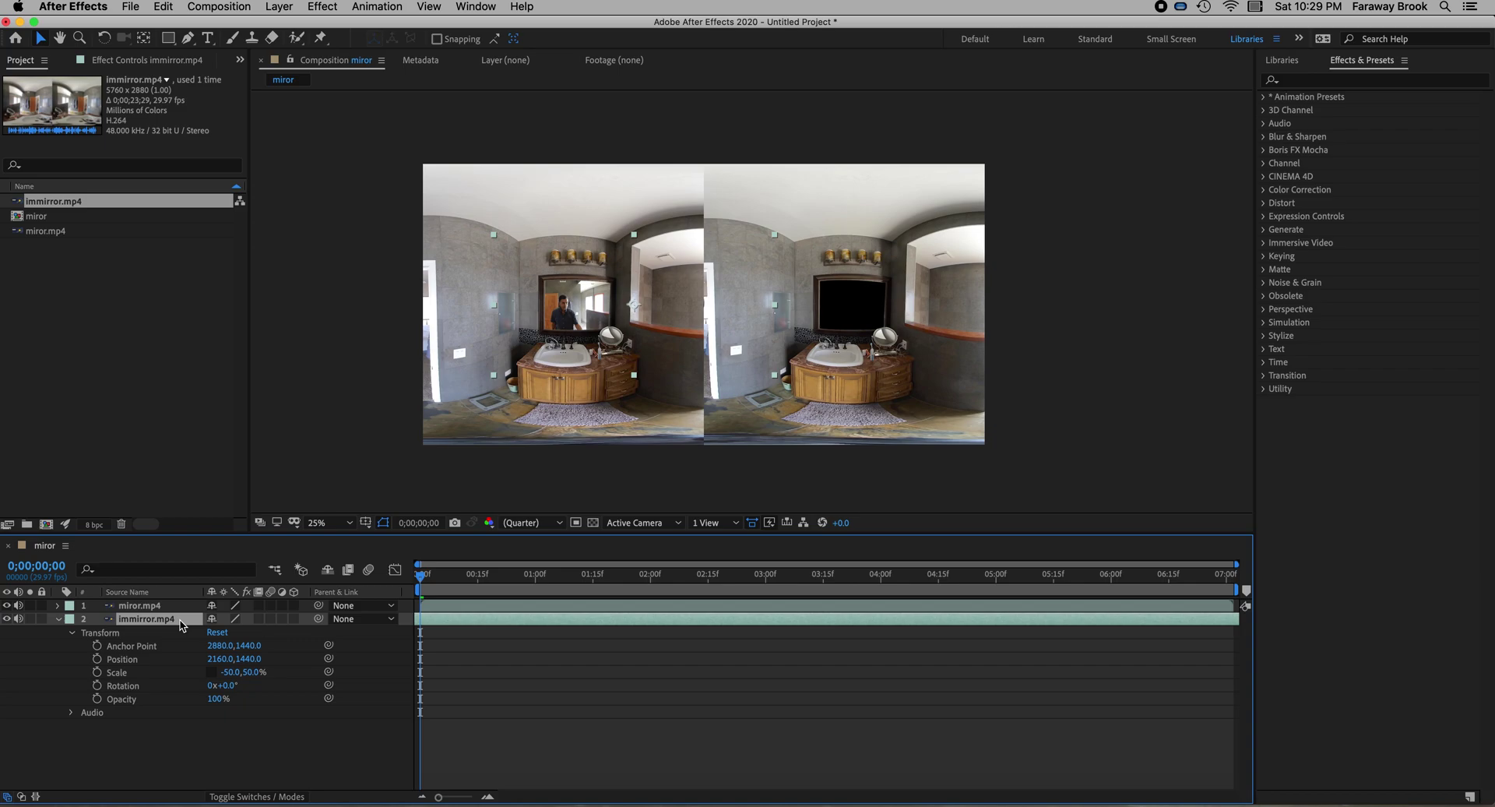
pyautogui.press('super+d')
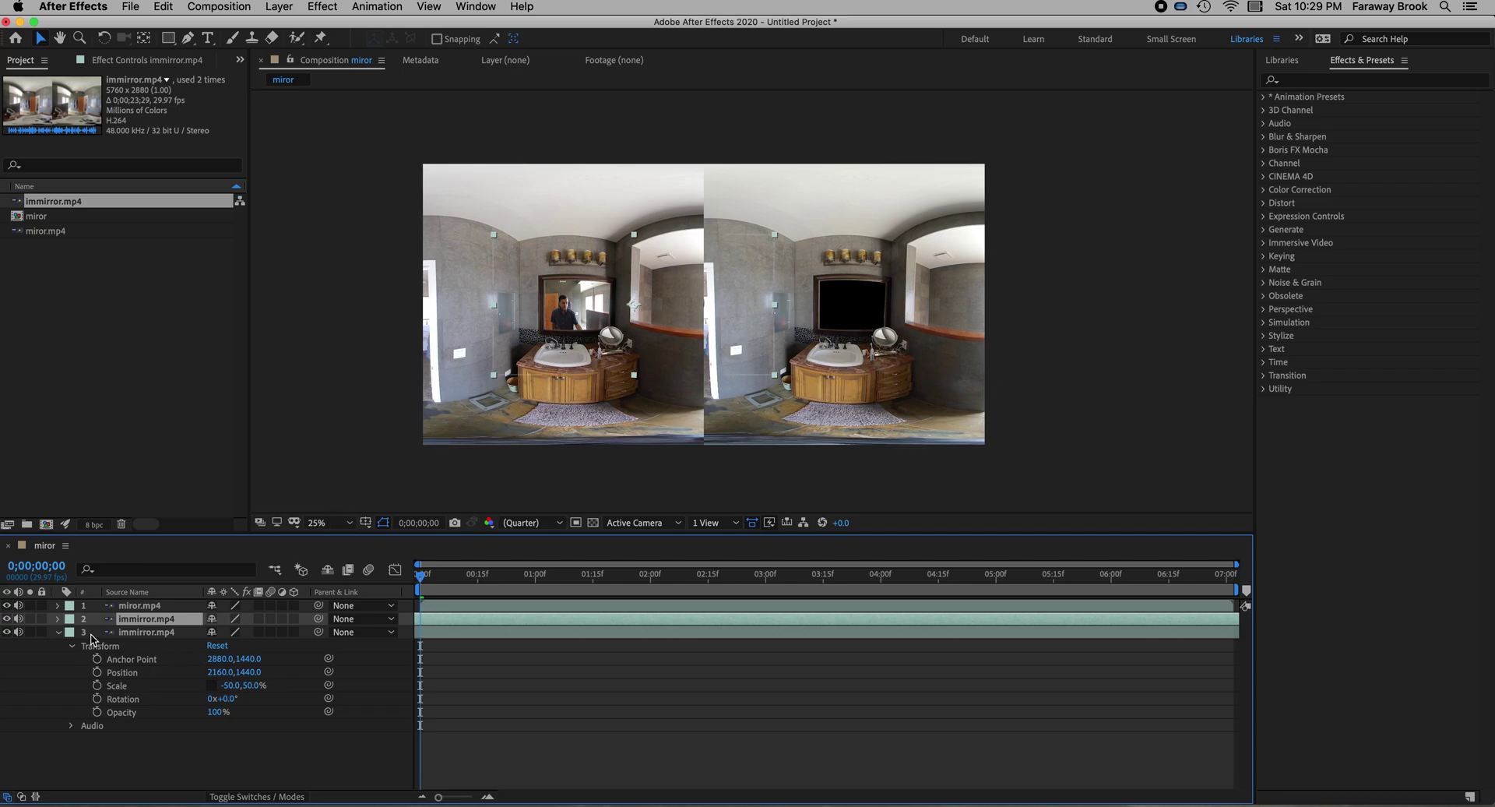
pyautogui.click(143, 632)
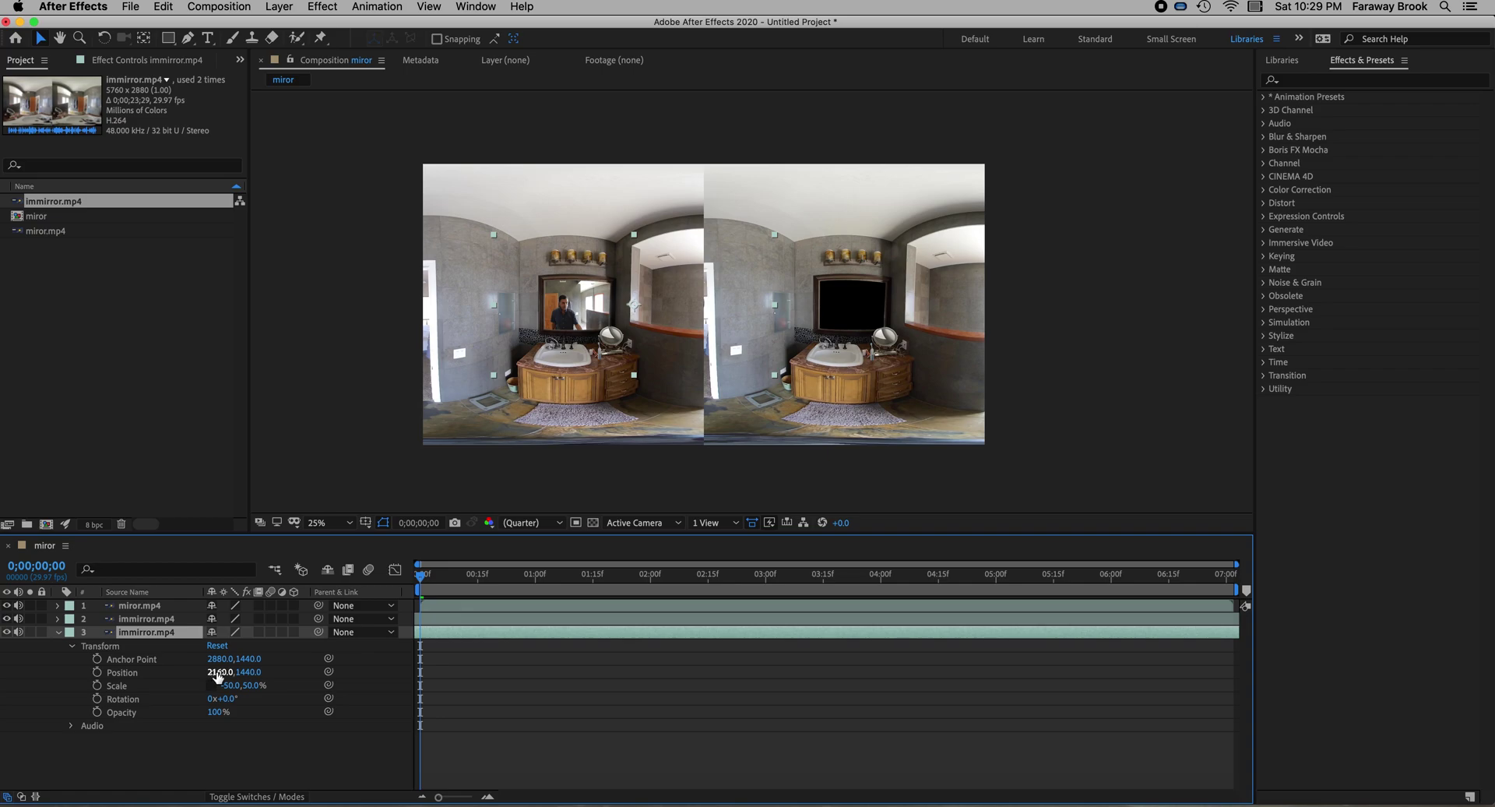
pyautogui.moveTo(214, 674); pyautogui.dragTo(1425, 709)
pyautogui.moveTo(1444, 710); pyautogui.dragTo(1353, 720)
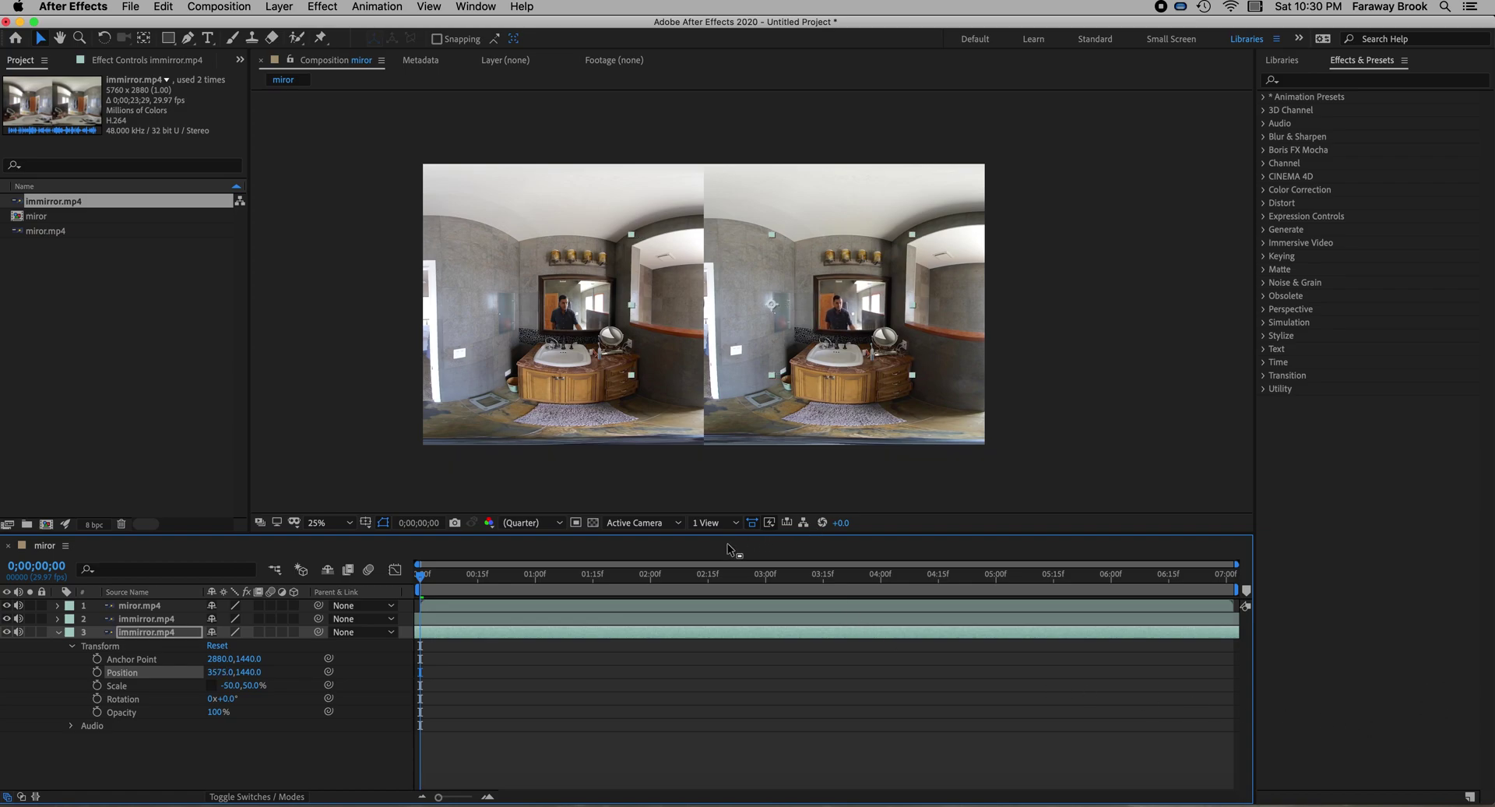
# Step: Set the X position of the lower immirror.mp4 layer to 3600
pyautogui.click(227, 673)
pyautogui.click(215, 659)
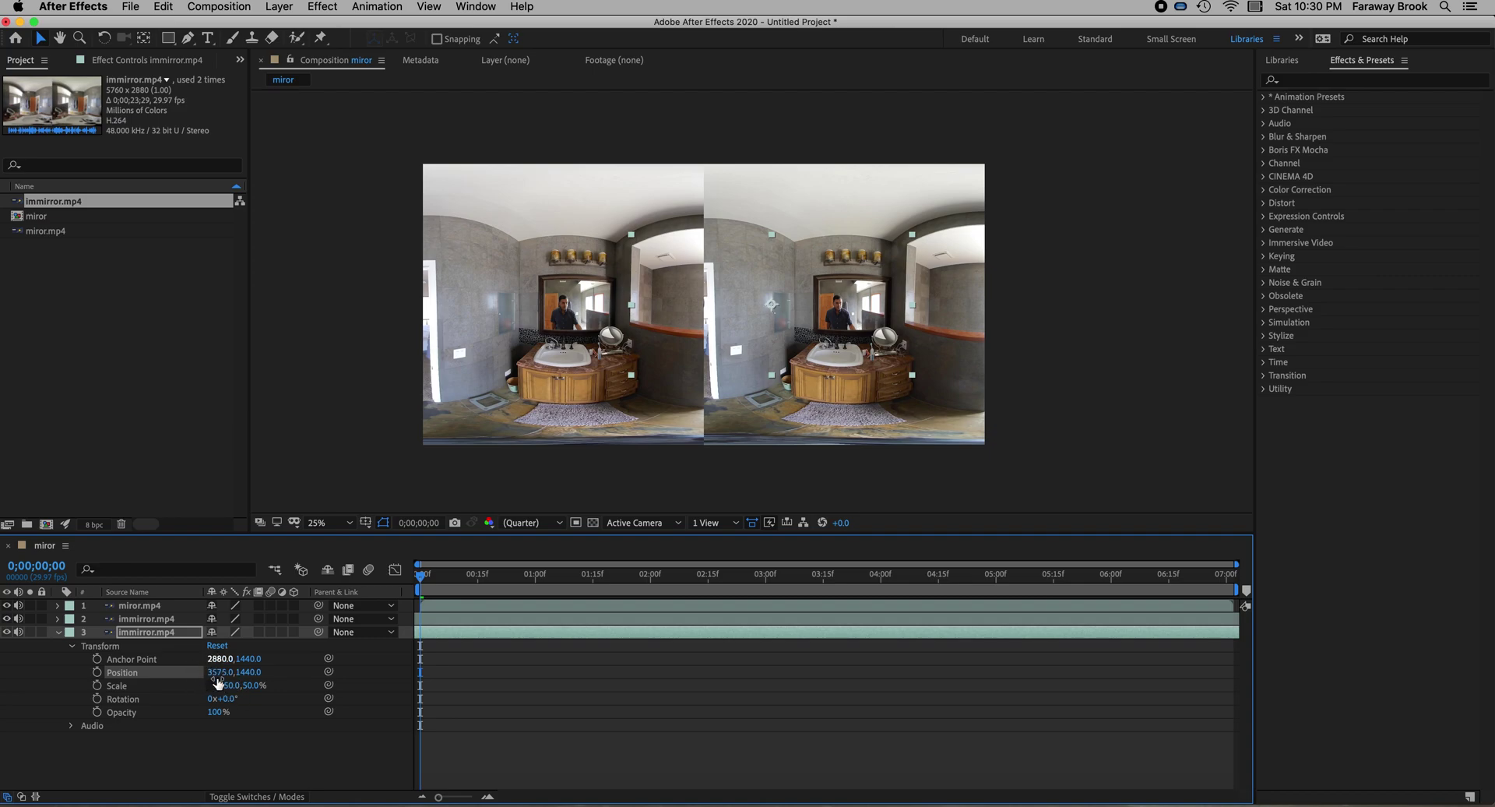
pyautogui.click(208, 674)
pyautogui.click(229, 685)
pyautogui.click(222, 671)
pyautogui.write('3600')
pyautogui.press('Return')
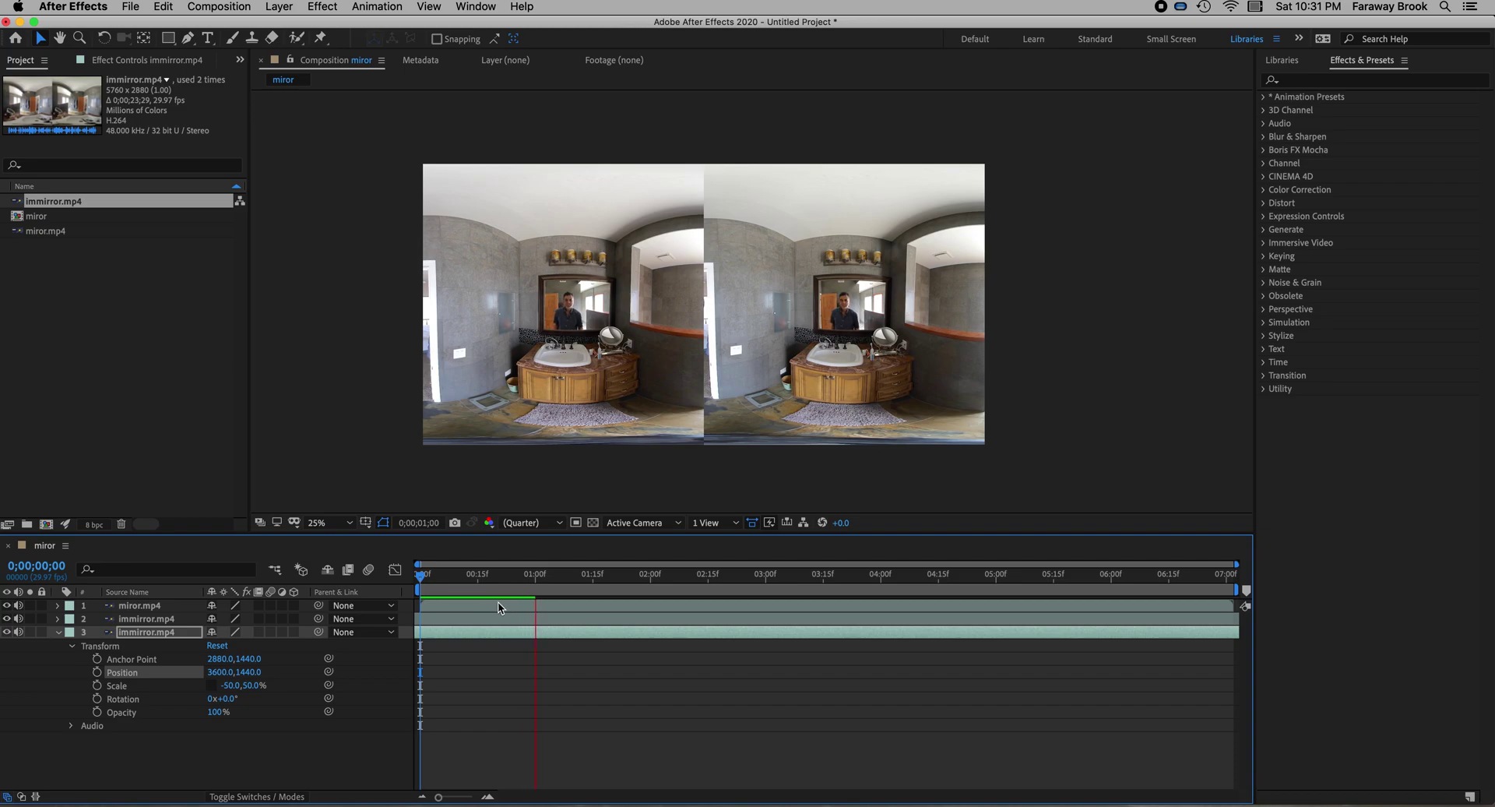
# Step: Preview roughly the first second of the composition to check the reflection in both mirrors
pyautogui.press('space')
pyautogui.moveTo(535, 578); pyautogui.dragTo(419, 589)
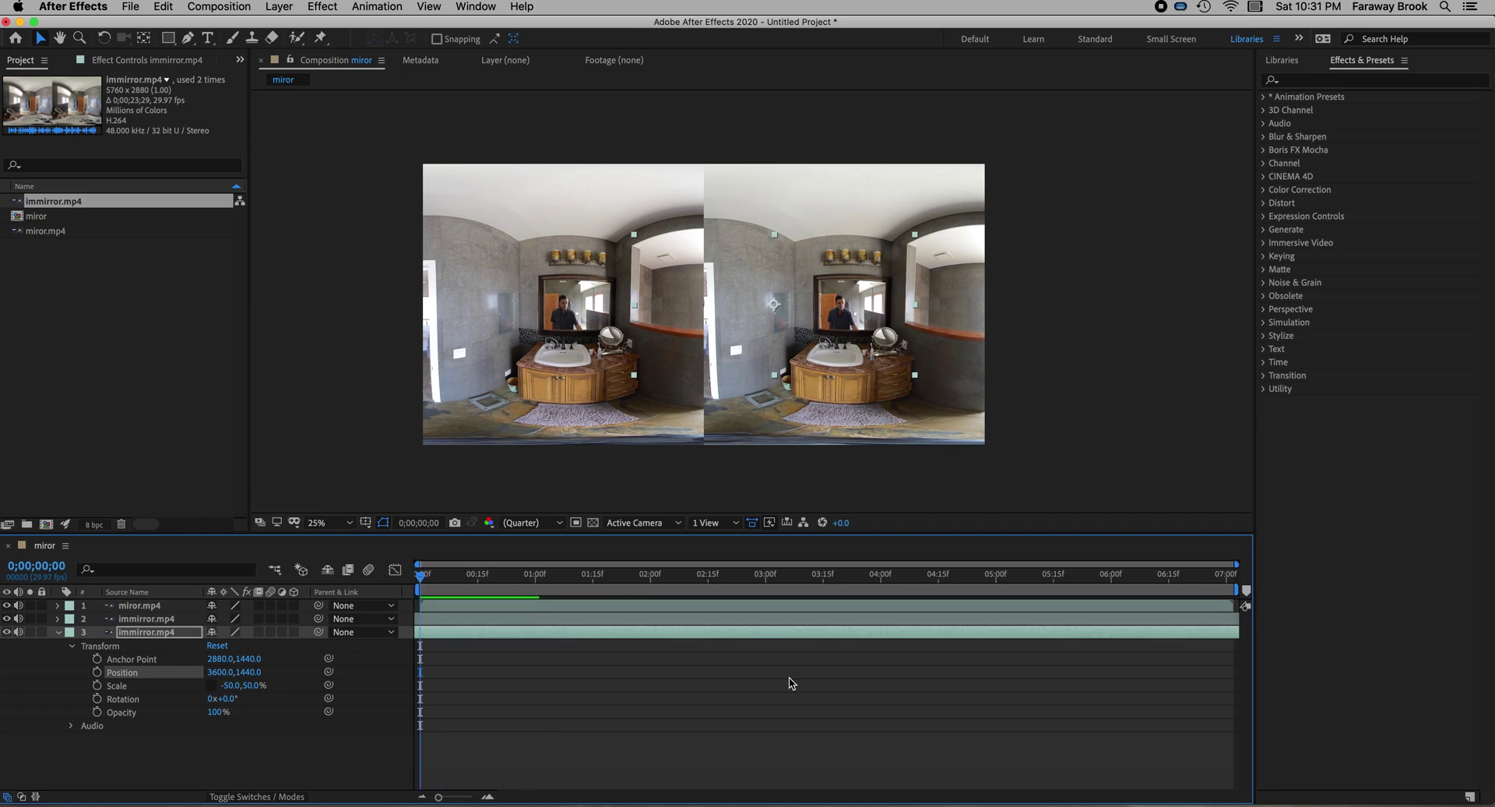
pyautogui.press('space')
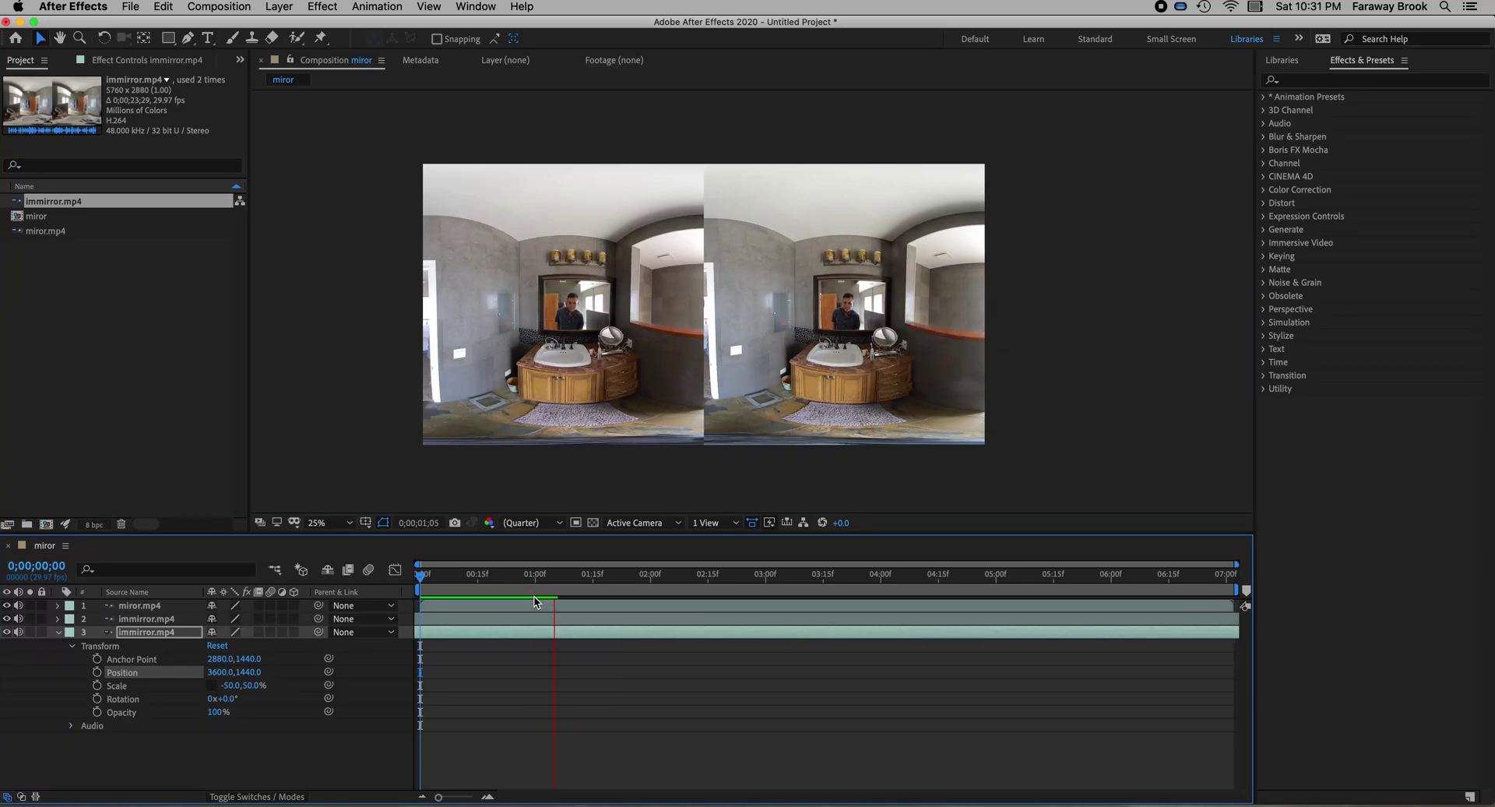
pyautogui.press('space')
pyautogui.moveTo(524, 577); pyautogui.dragTo(483, 583)
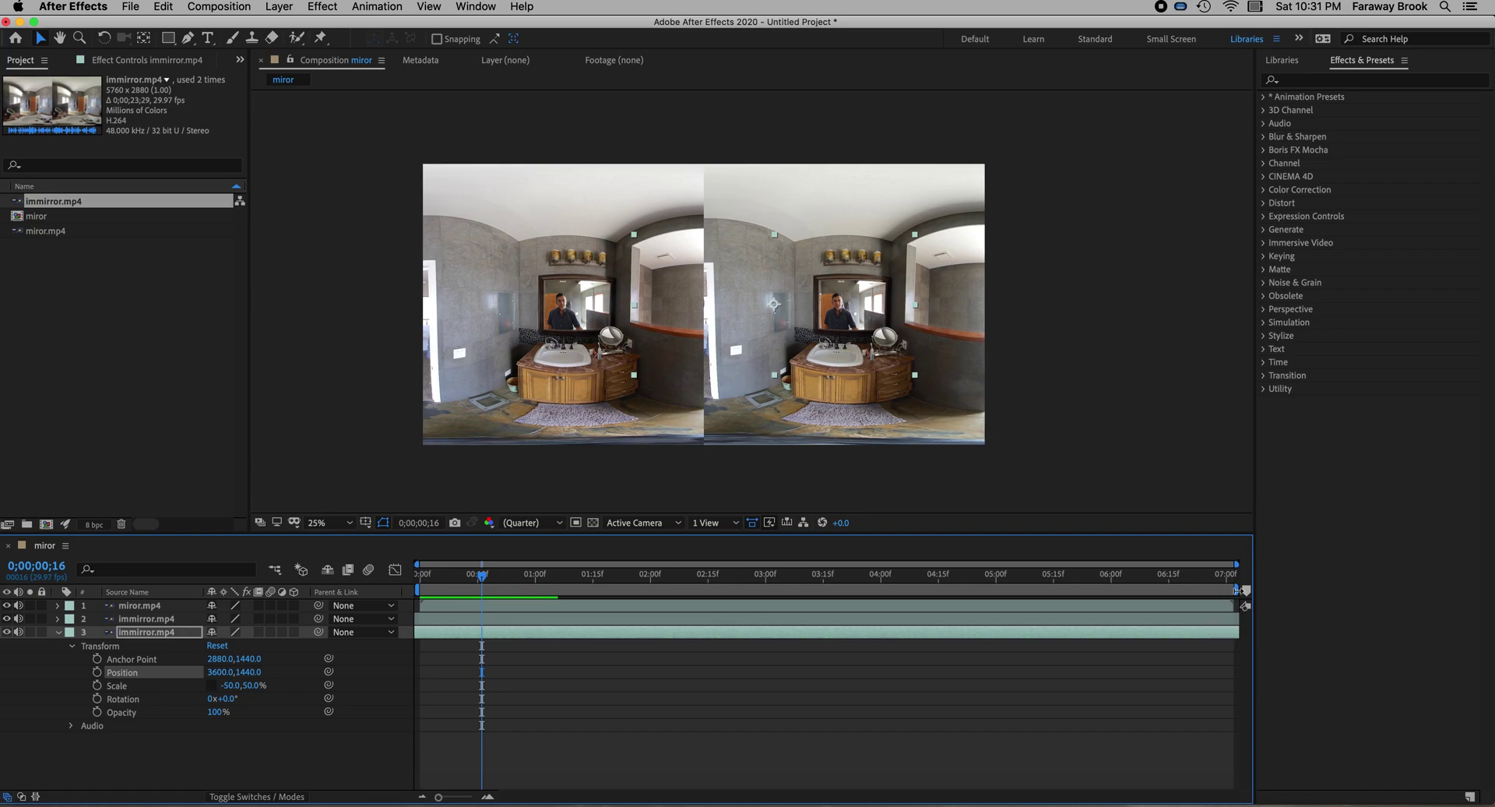
# Step: Shorten the composition's work area so it ends at the 4-second mark
pyautogui.moveTo(1238, 590); pyautogui.dragTo(886, 606)
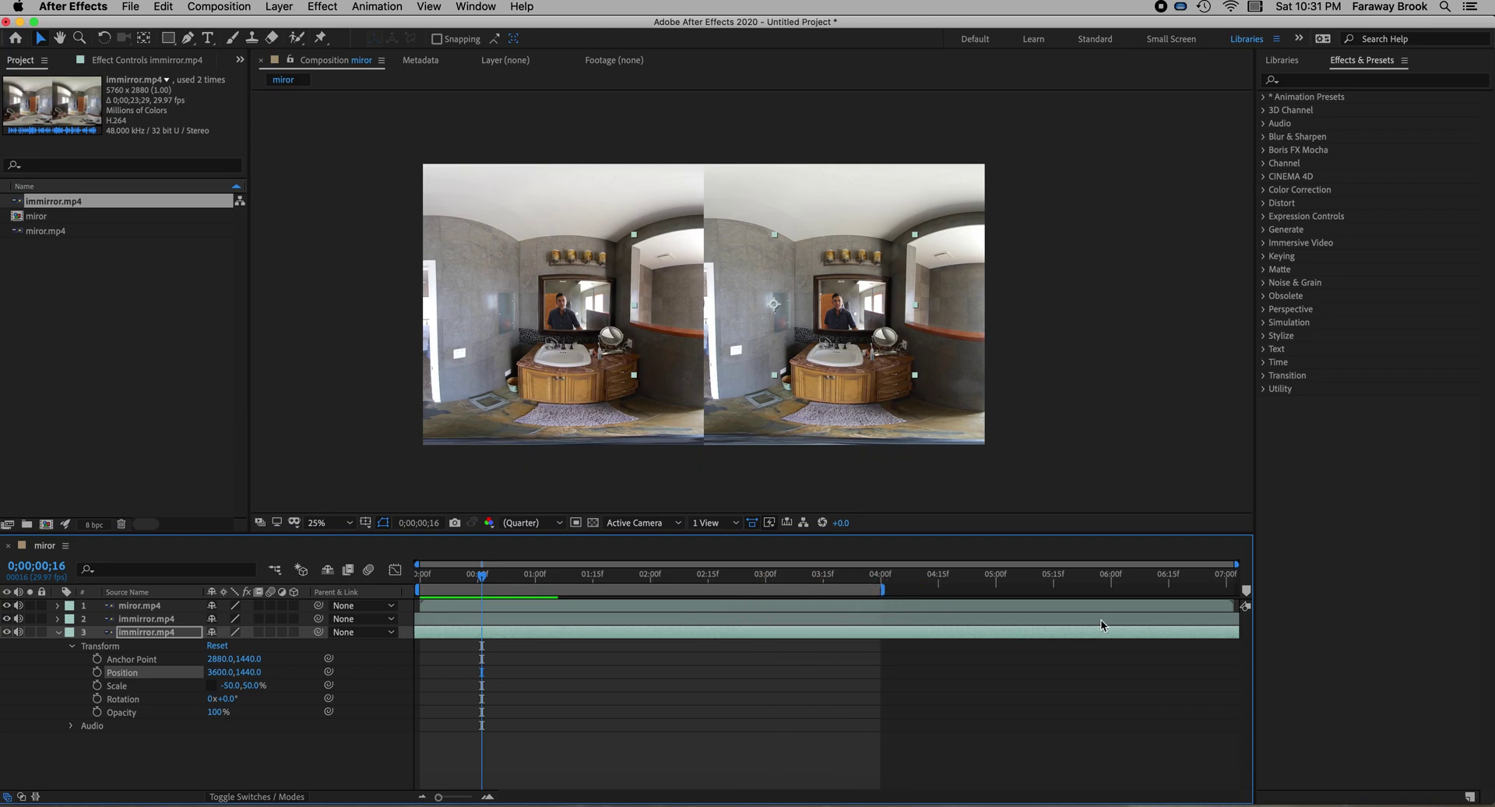
pyautogui.moveTo(1238, 564); pyautogui.dragTo(872, 596)
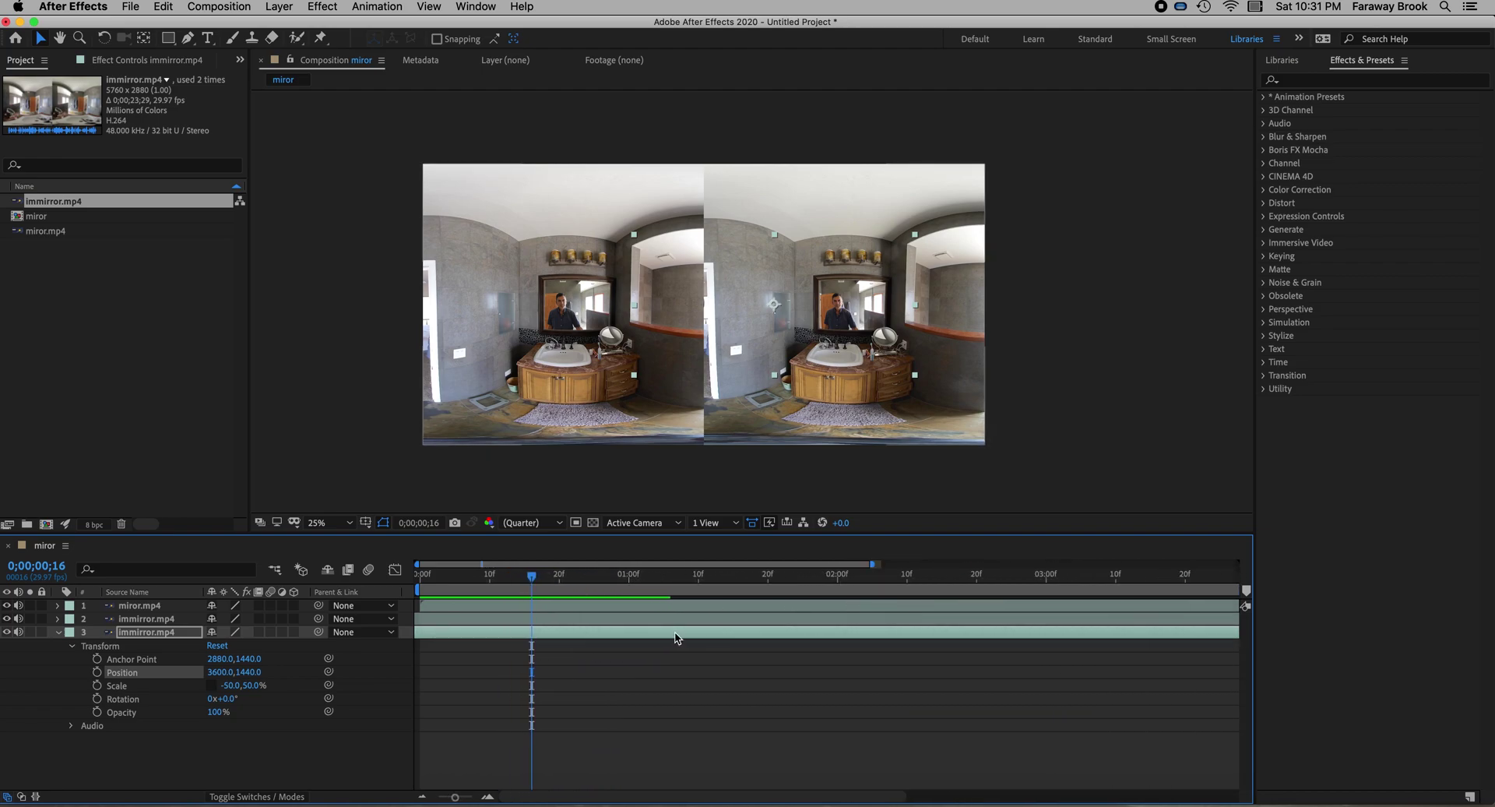
pyautogui.moveTo(458, 798); pyautogui.dragTo(449, 797)
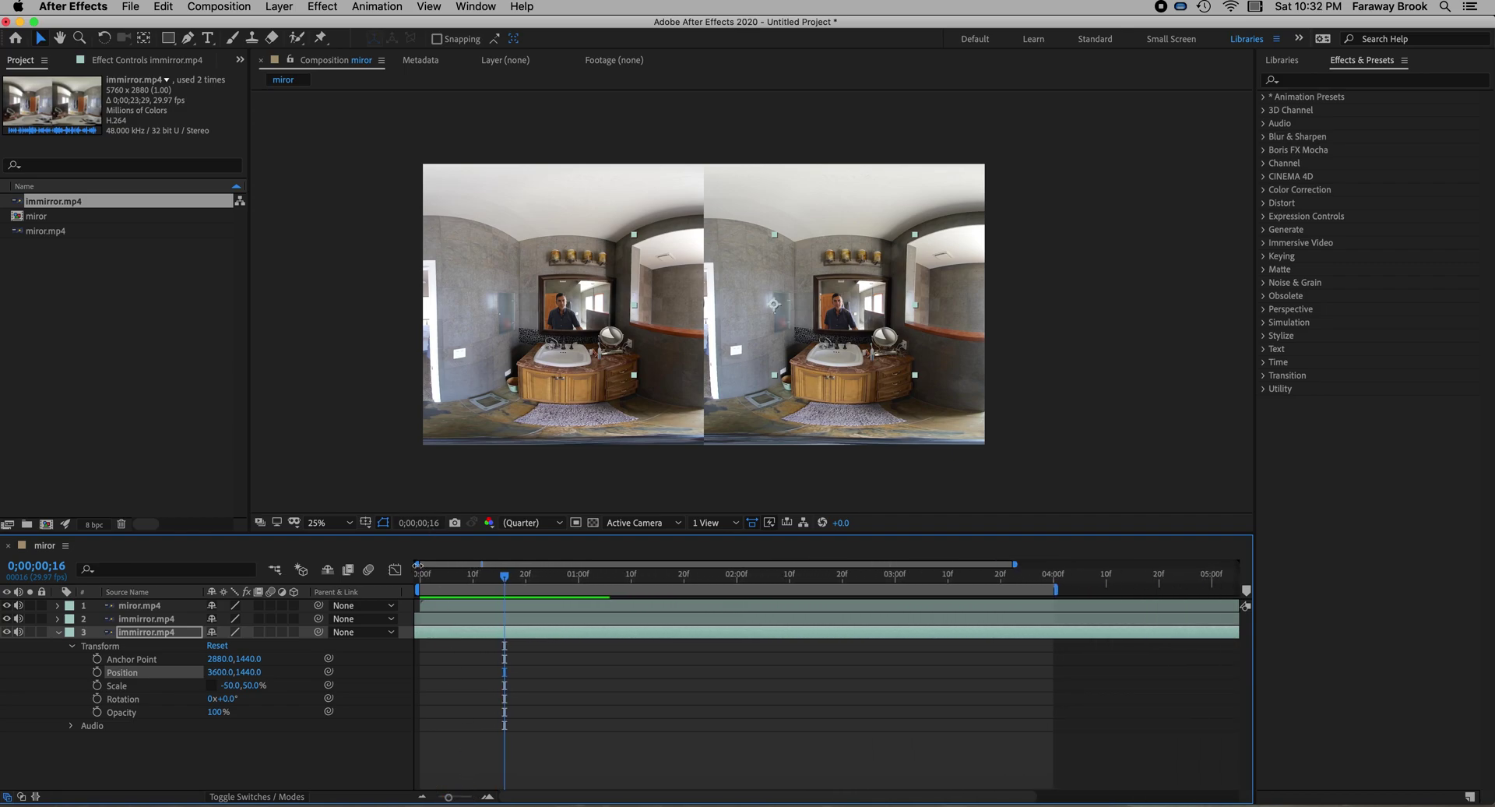
pyautogui.moveTo(417, 564); pyautogui.dragTo(274, 551)
# Step: Split the miror.mp4 layer at 0;00;04;00 and delete the part after it
pyautogui.click(1057, 612)
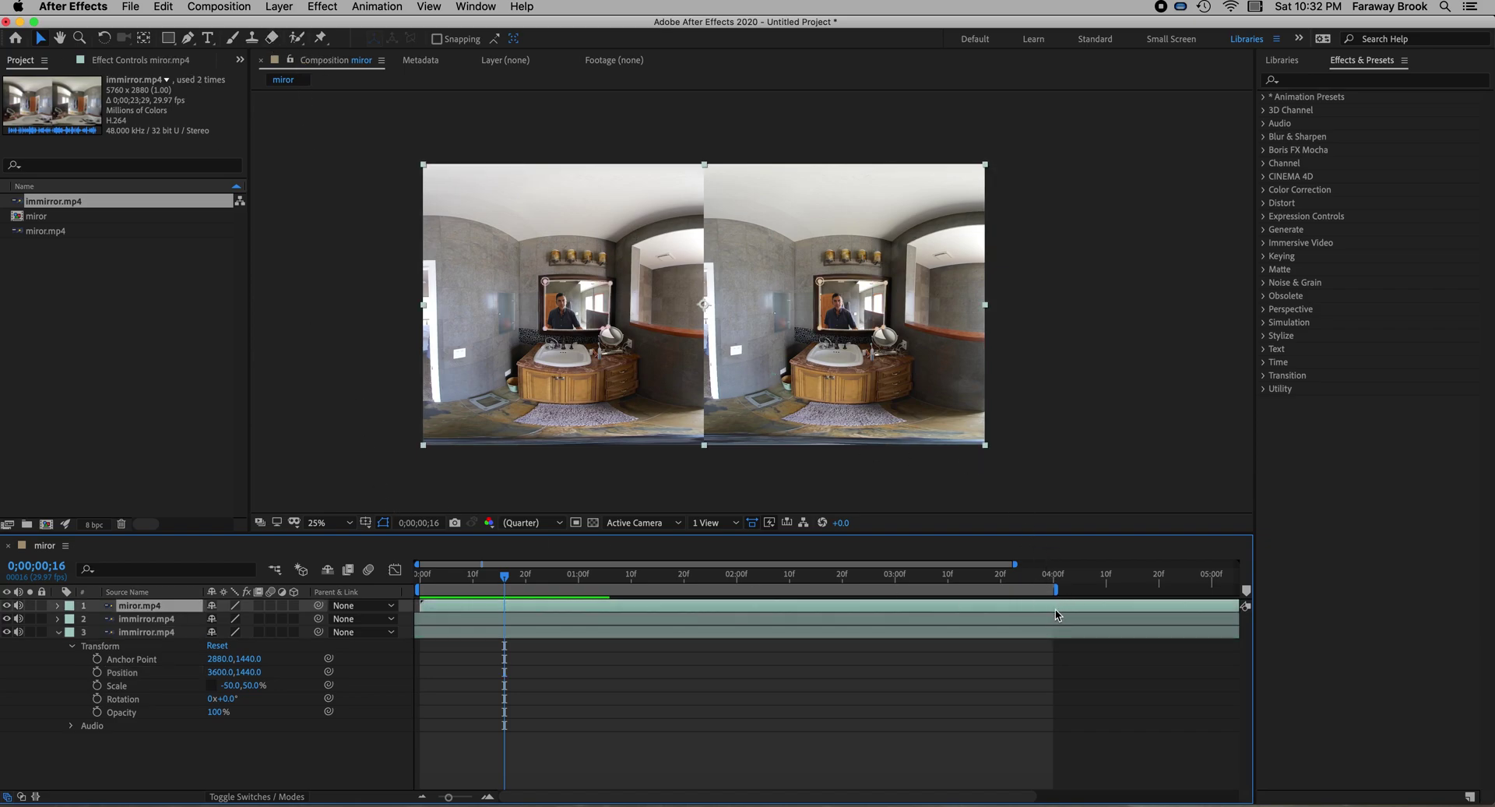
pyautogui.moveTo(506, 577); pyautogui.dragTo(1054, 615)
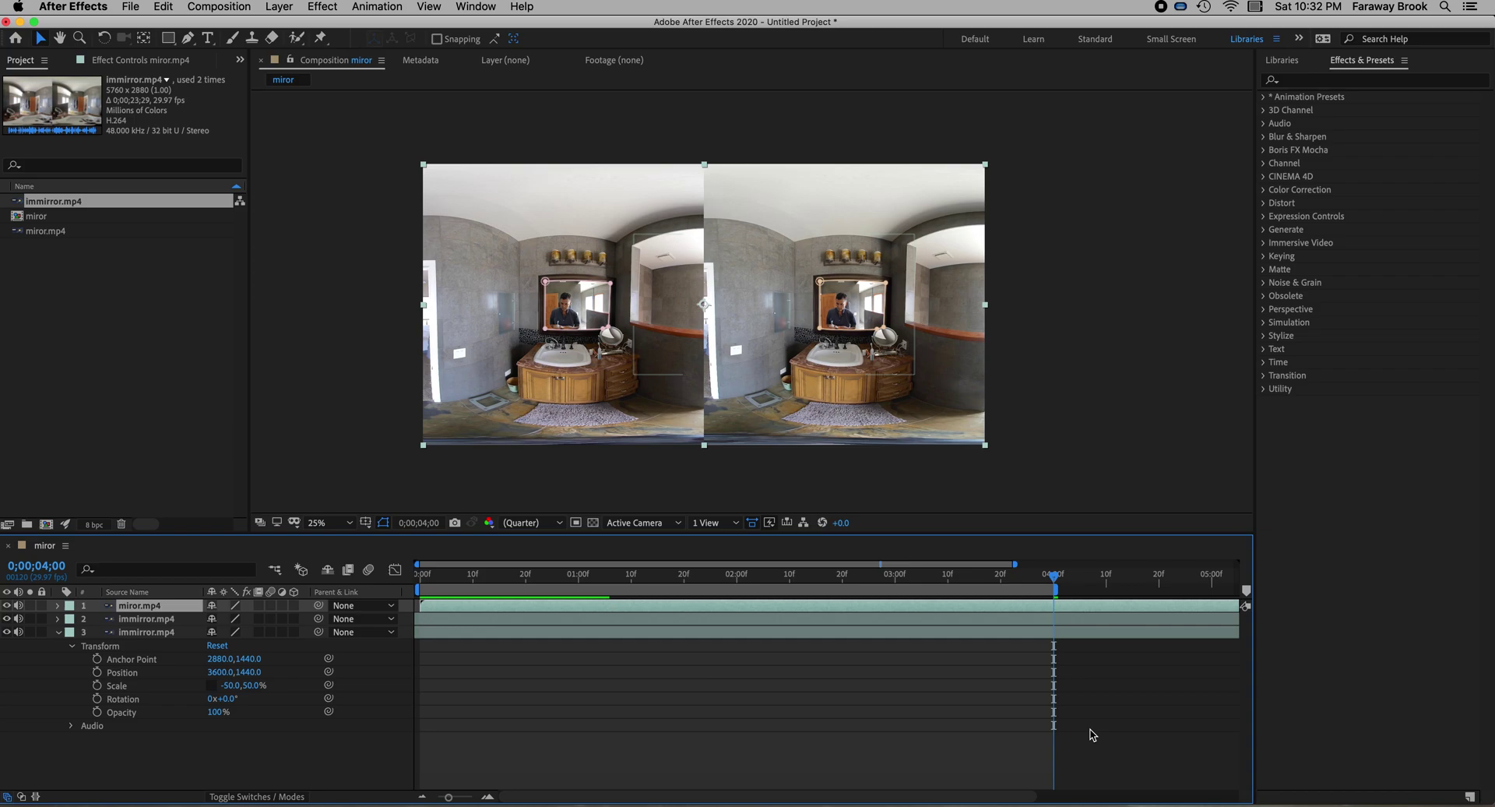
pyautogui.press('super+shift+d')
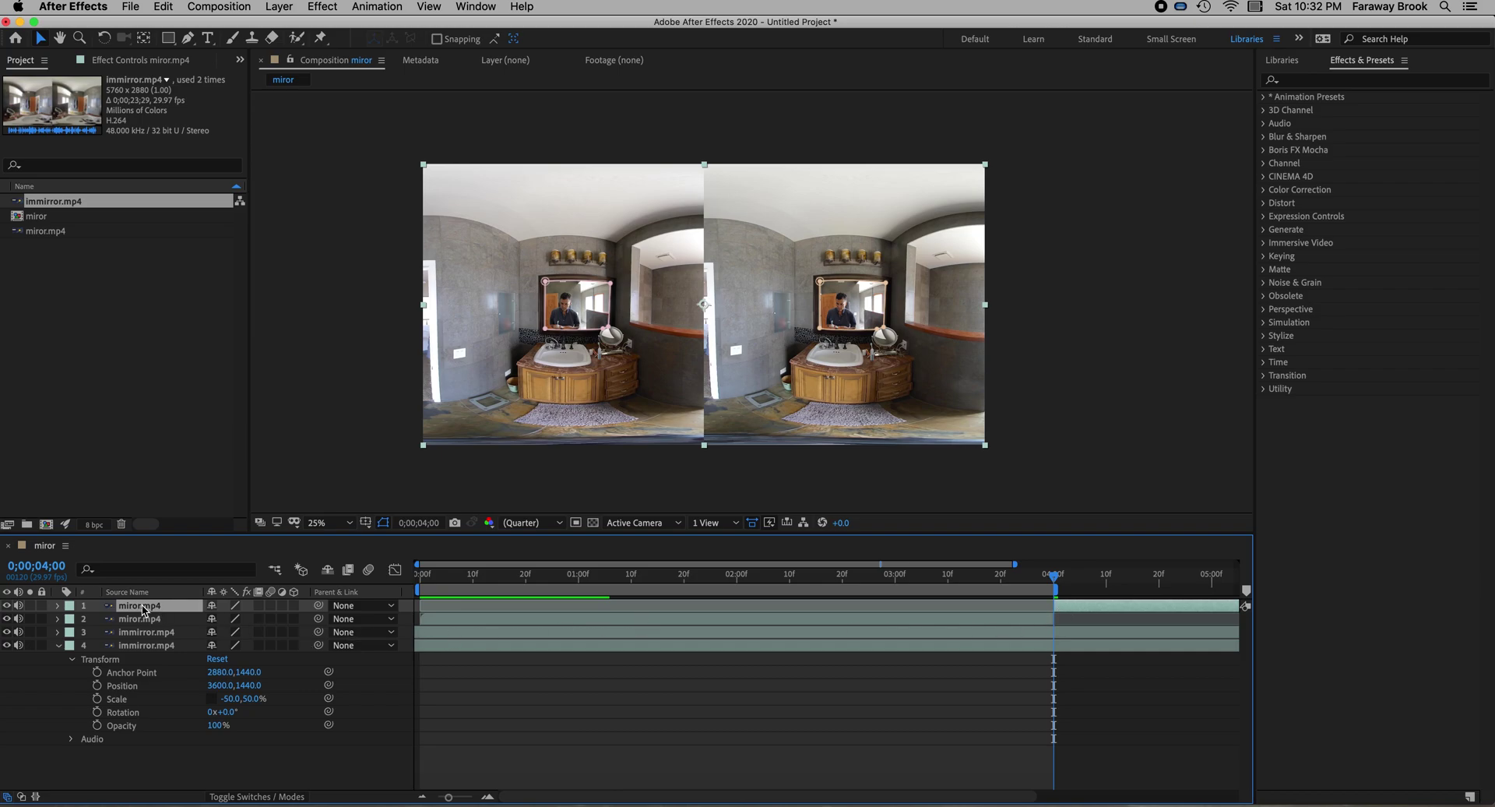
pyautogui.press('Delete')
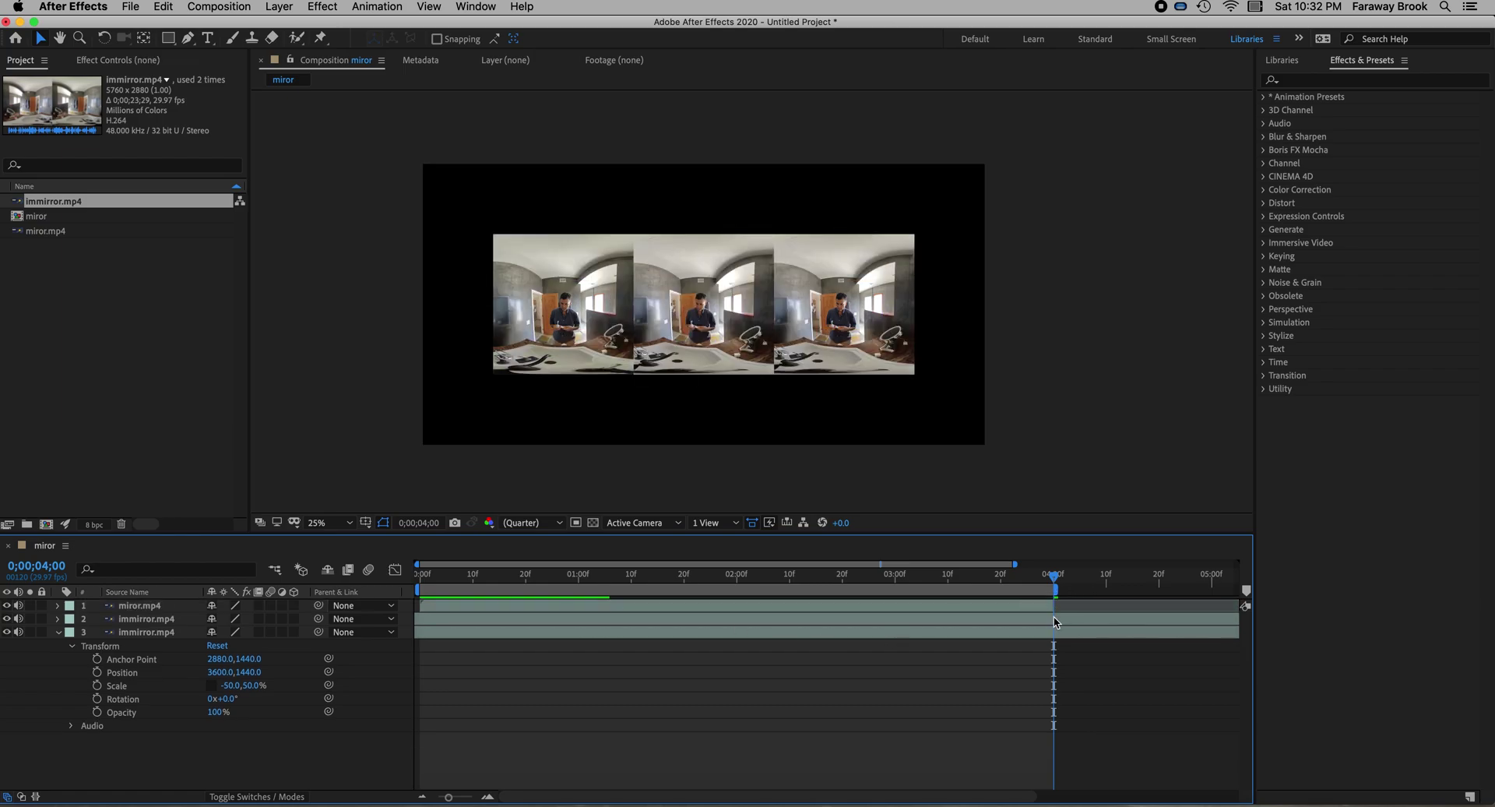
# Step: Split both immirror.mp4 layers at 0;00;04;00, delete their trailing parts, and check a frame just before the cut
pyautogui.click(1014, 621)
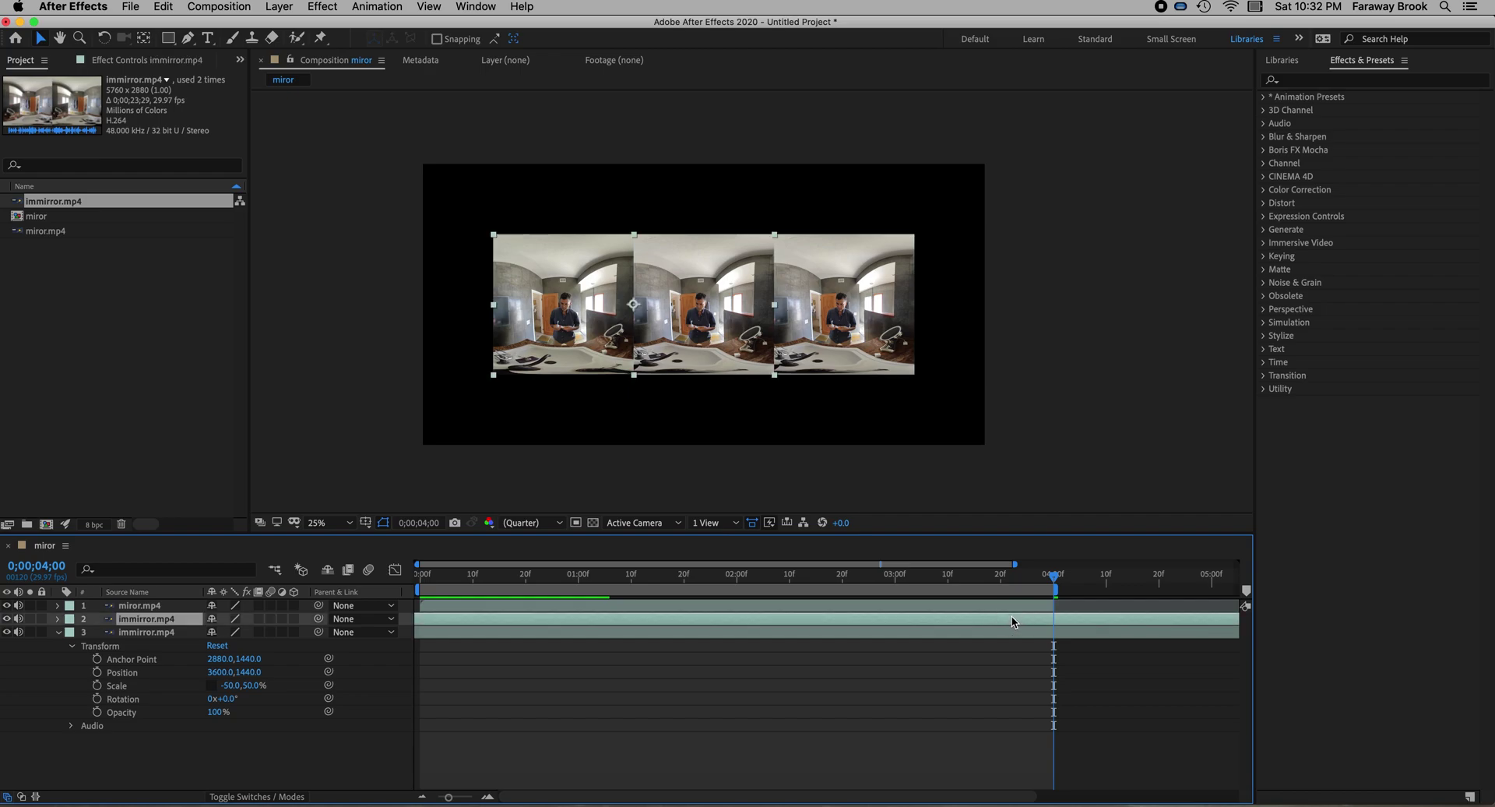
pyautogui.press('super+shift+d')
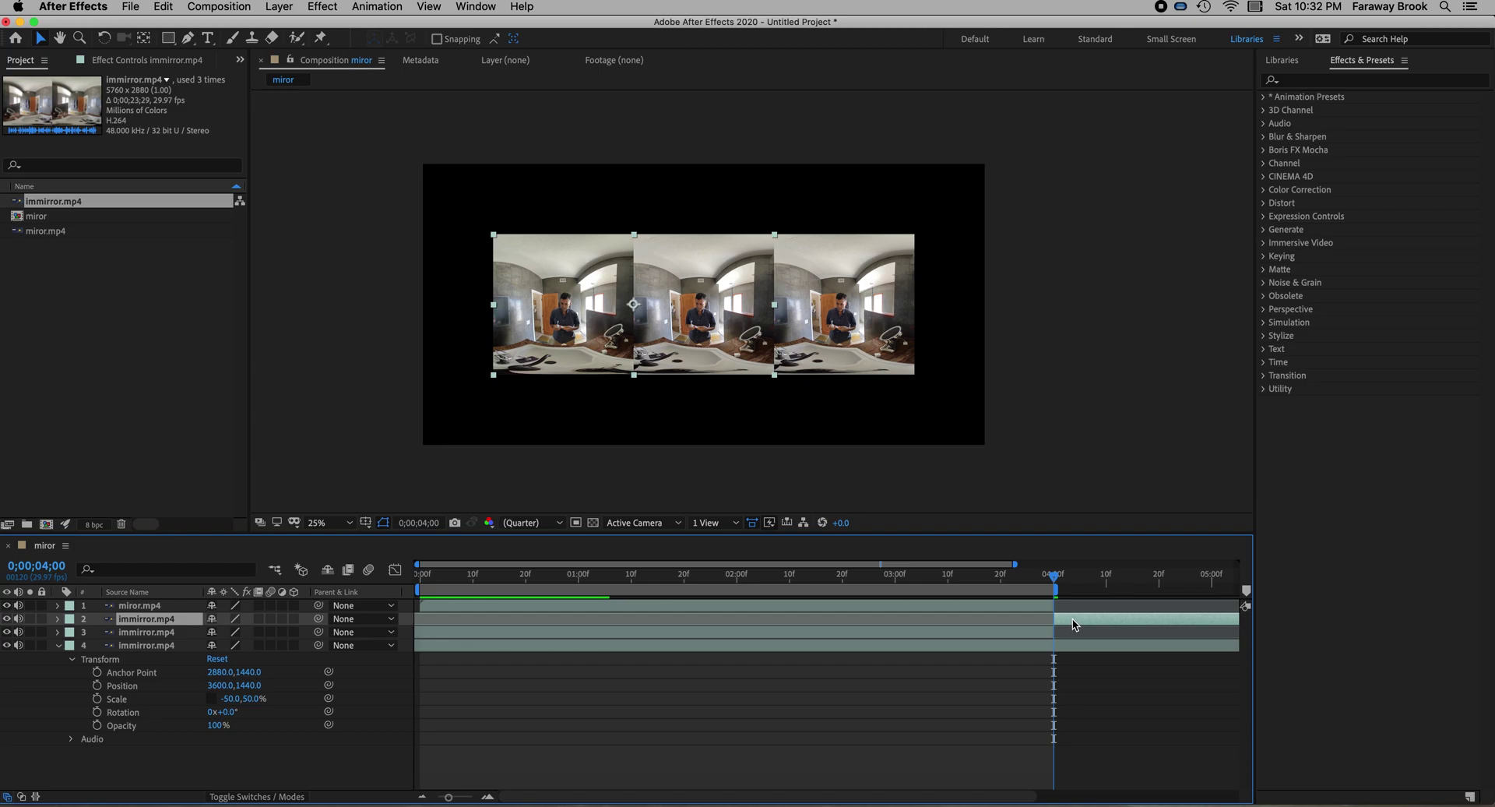
pyautogui.press('Delete')
pyautogui.click(1051, 633)
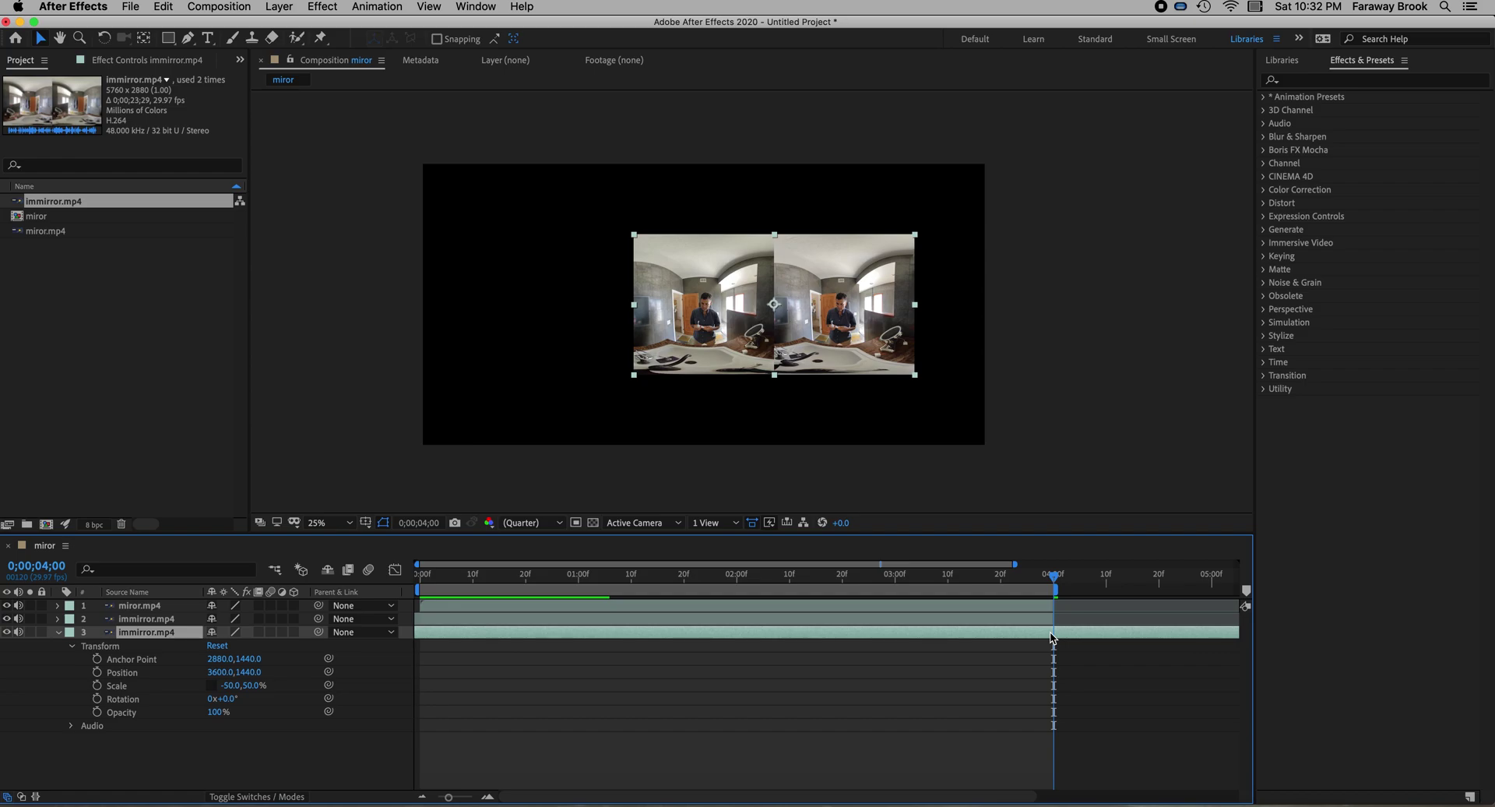
pyautogui.press('super+shift+d')
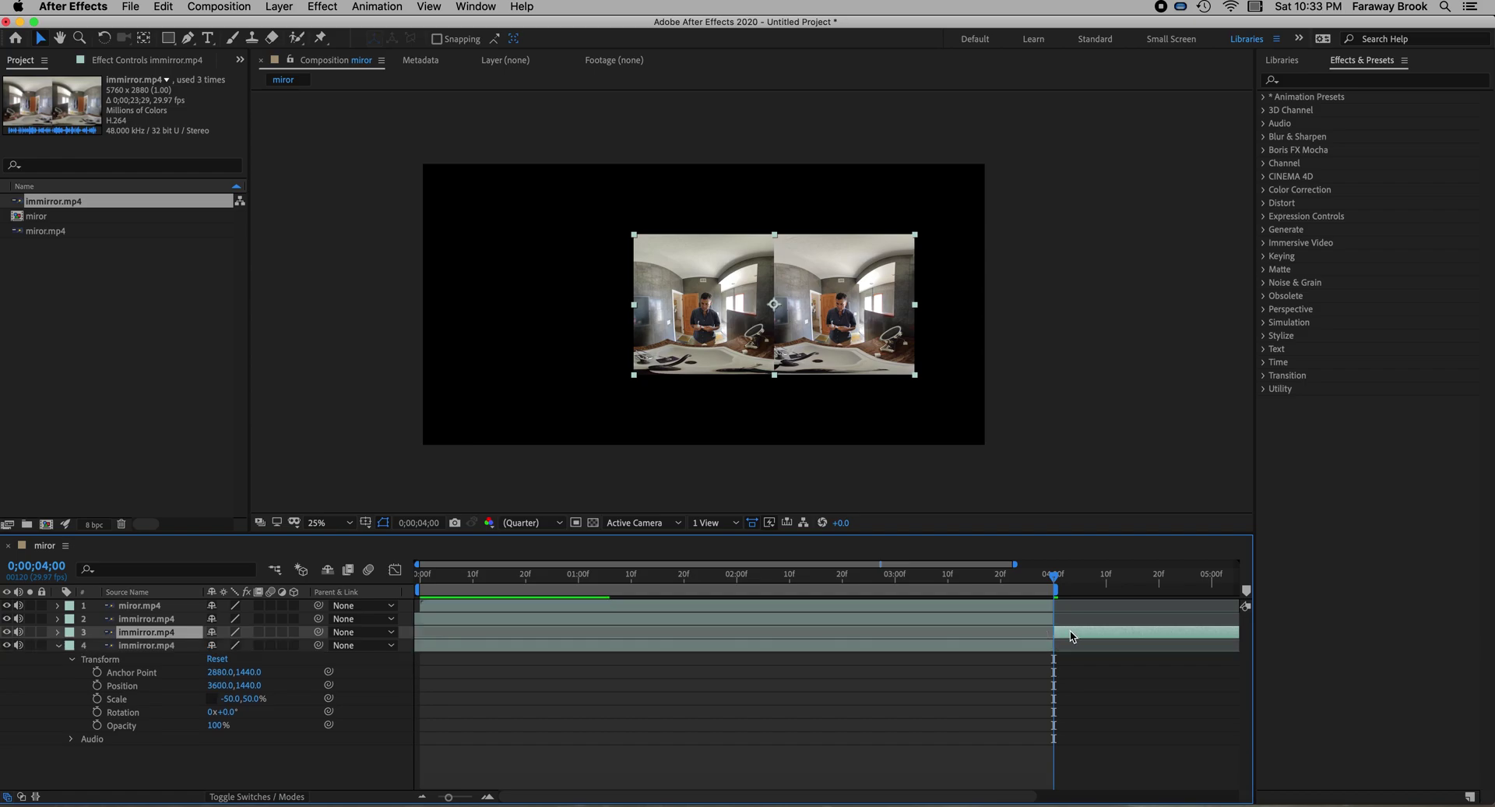
pyautogui.press('Delete')
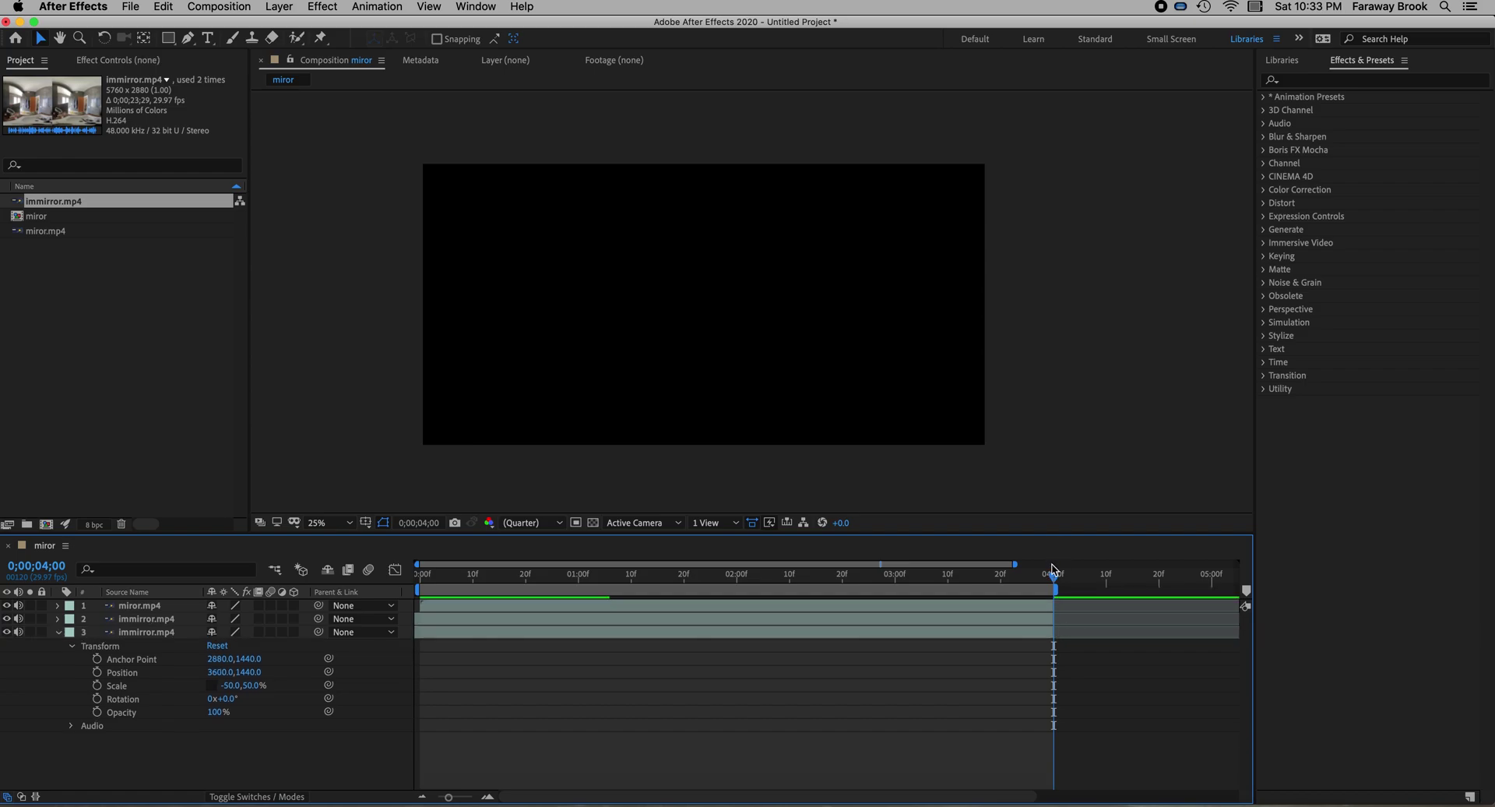
pyautogui.moveTo(1056, 580); pyautogui.dragTo(1016, 580)
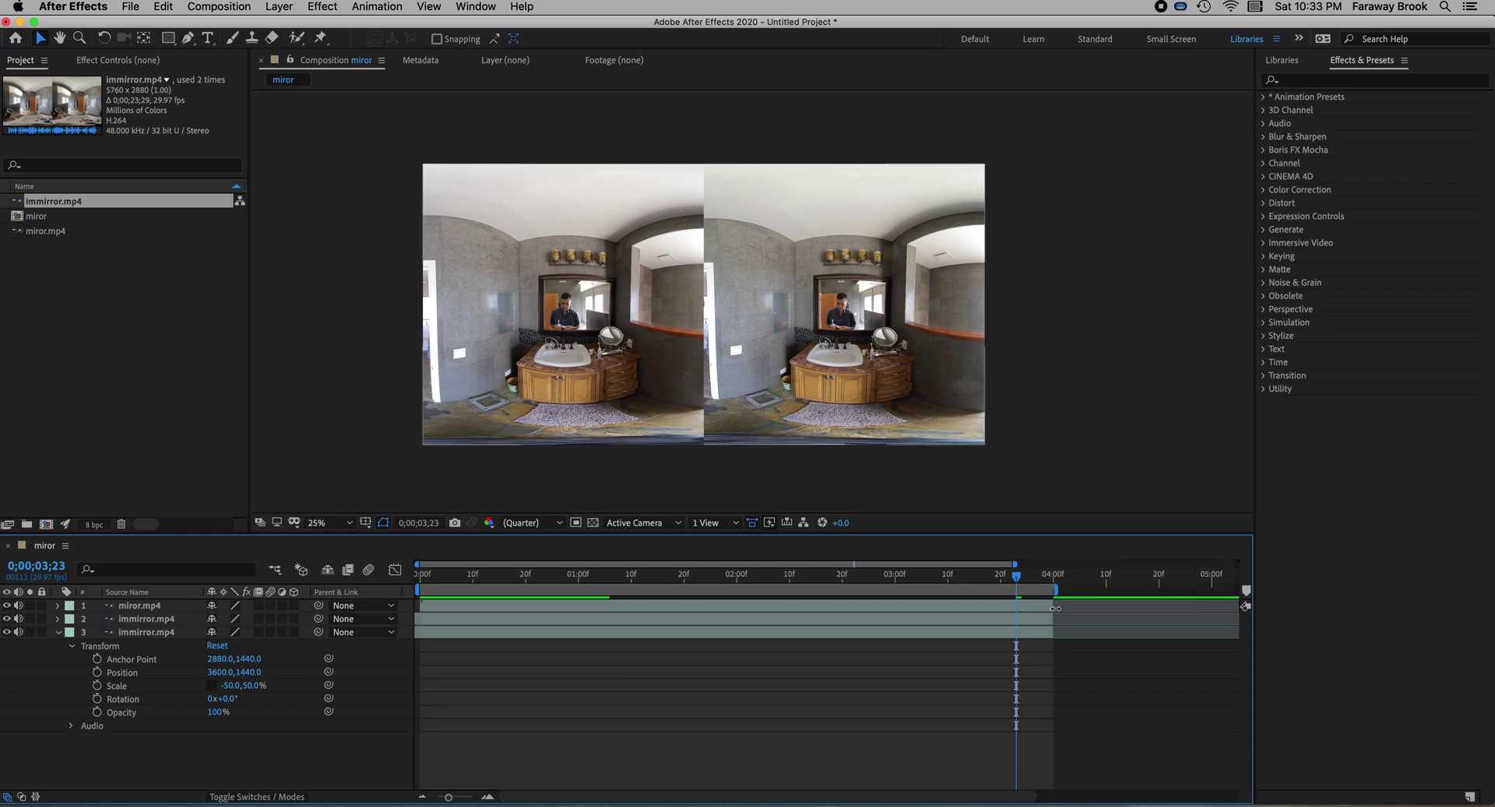
# Step: Export the miror composition to the Adobe Media Encoder queue
pyautogui.click(131, 7)
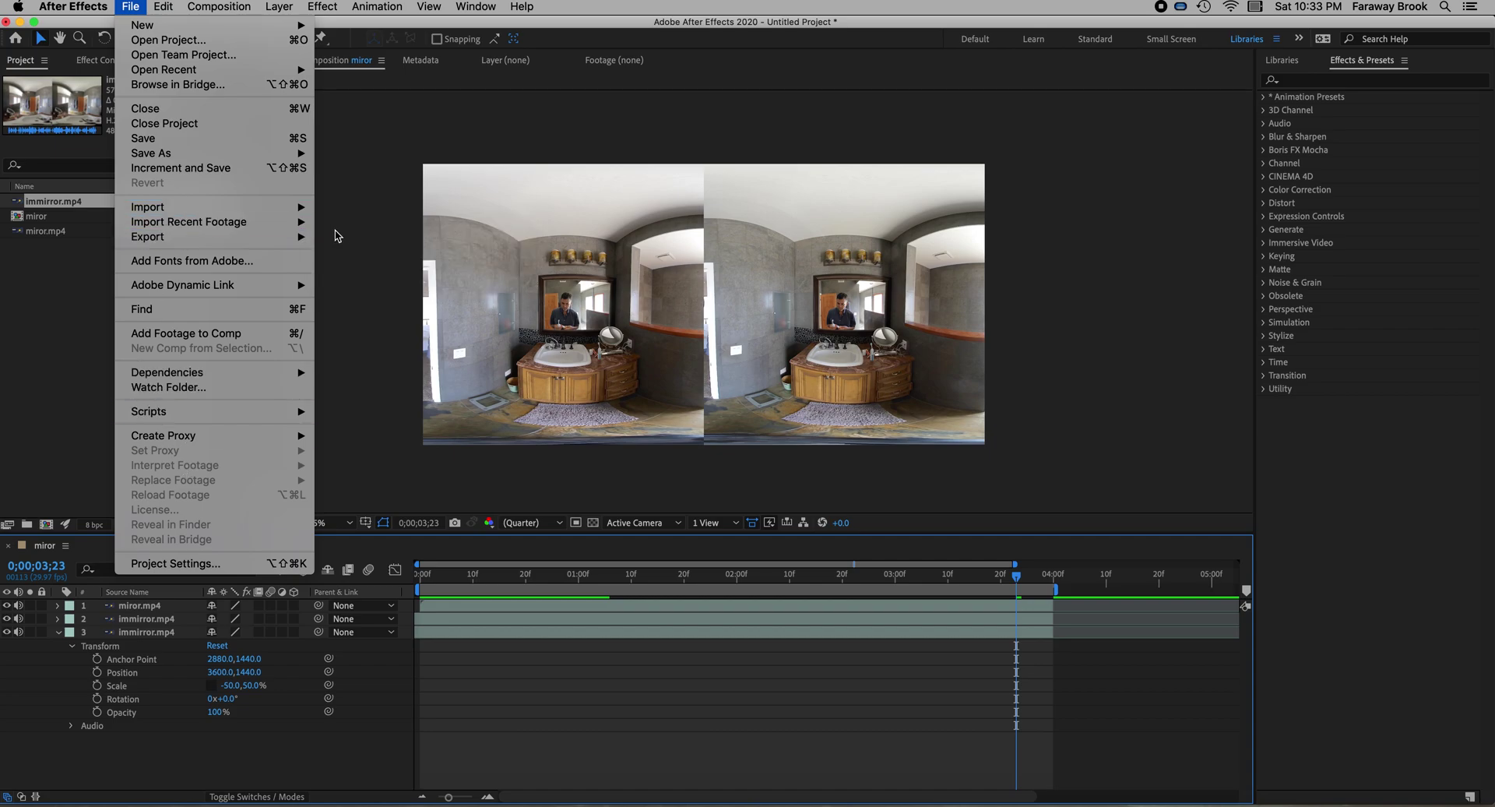
pyautogui.moveTo(312, 237)
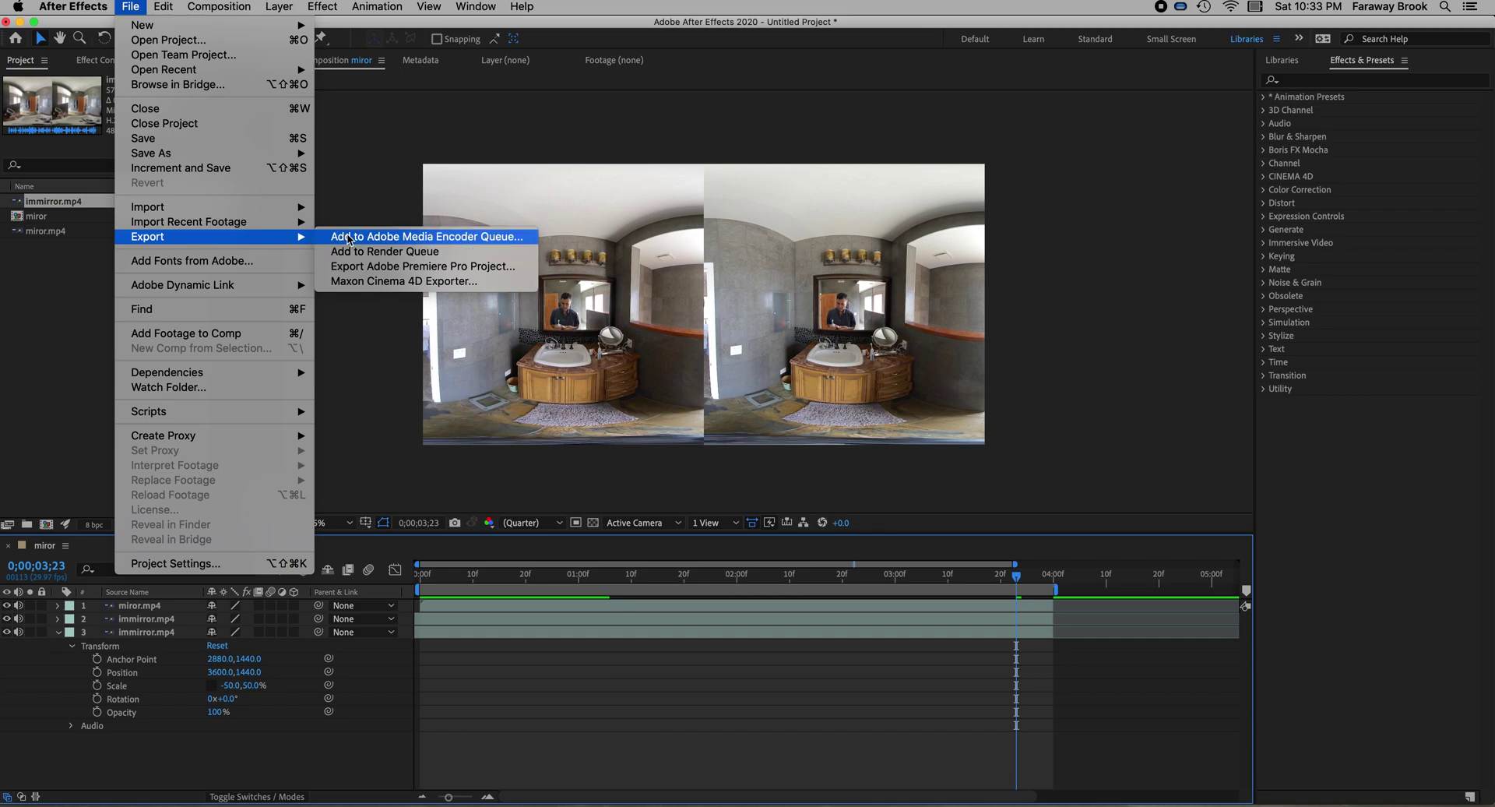
pyautogui.click(348, 235)
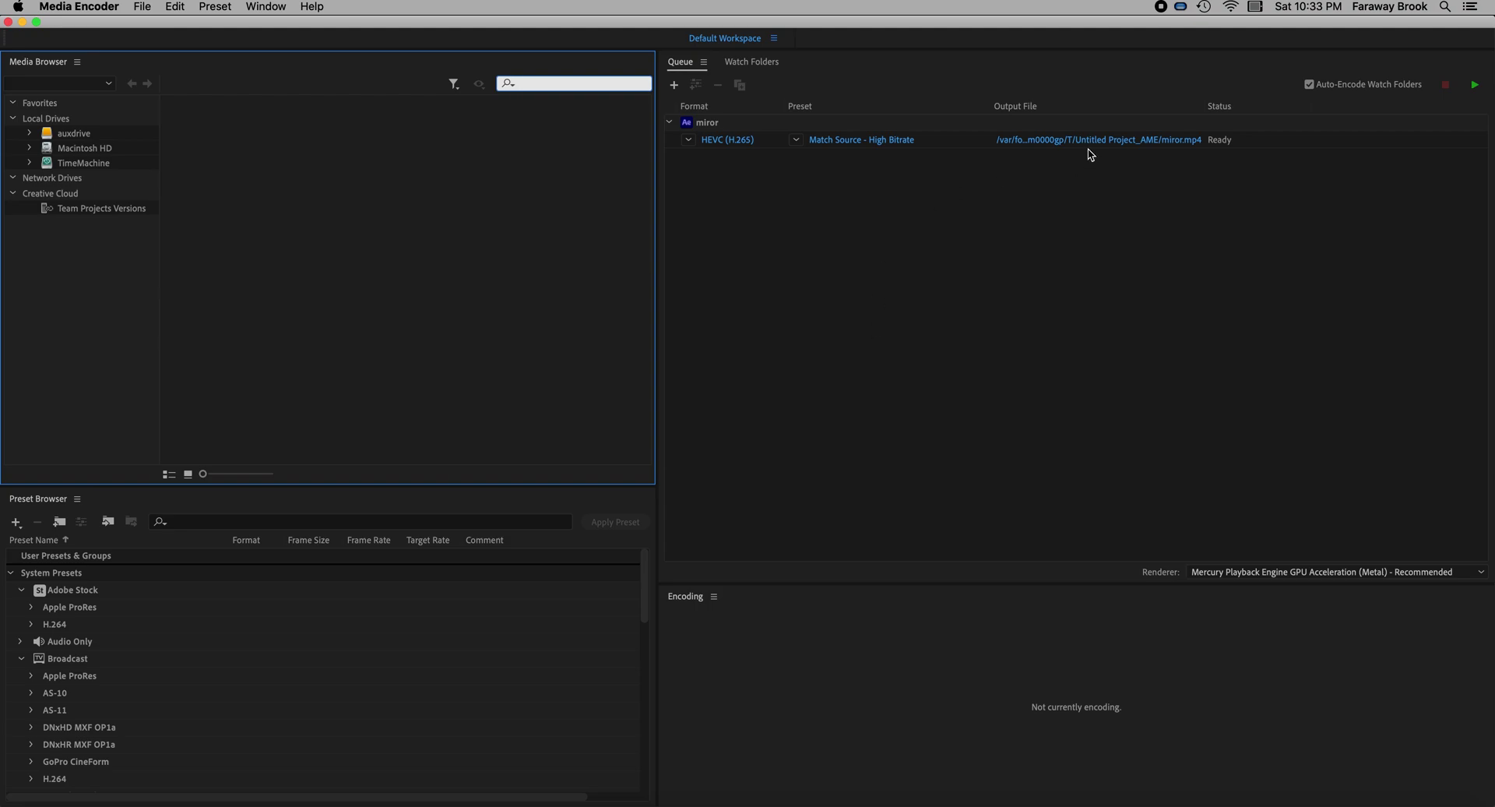
# Step: In the queued miror job's HEVC (H.265) export settings, enable Render at Maximum Depth and raise the target bitrate to 50.44 Mbps
pyautogui.click(703, 142)
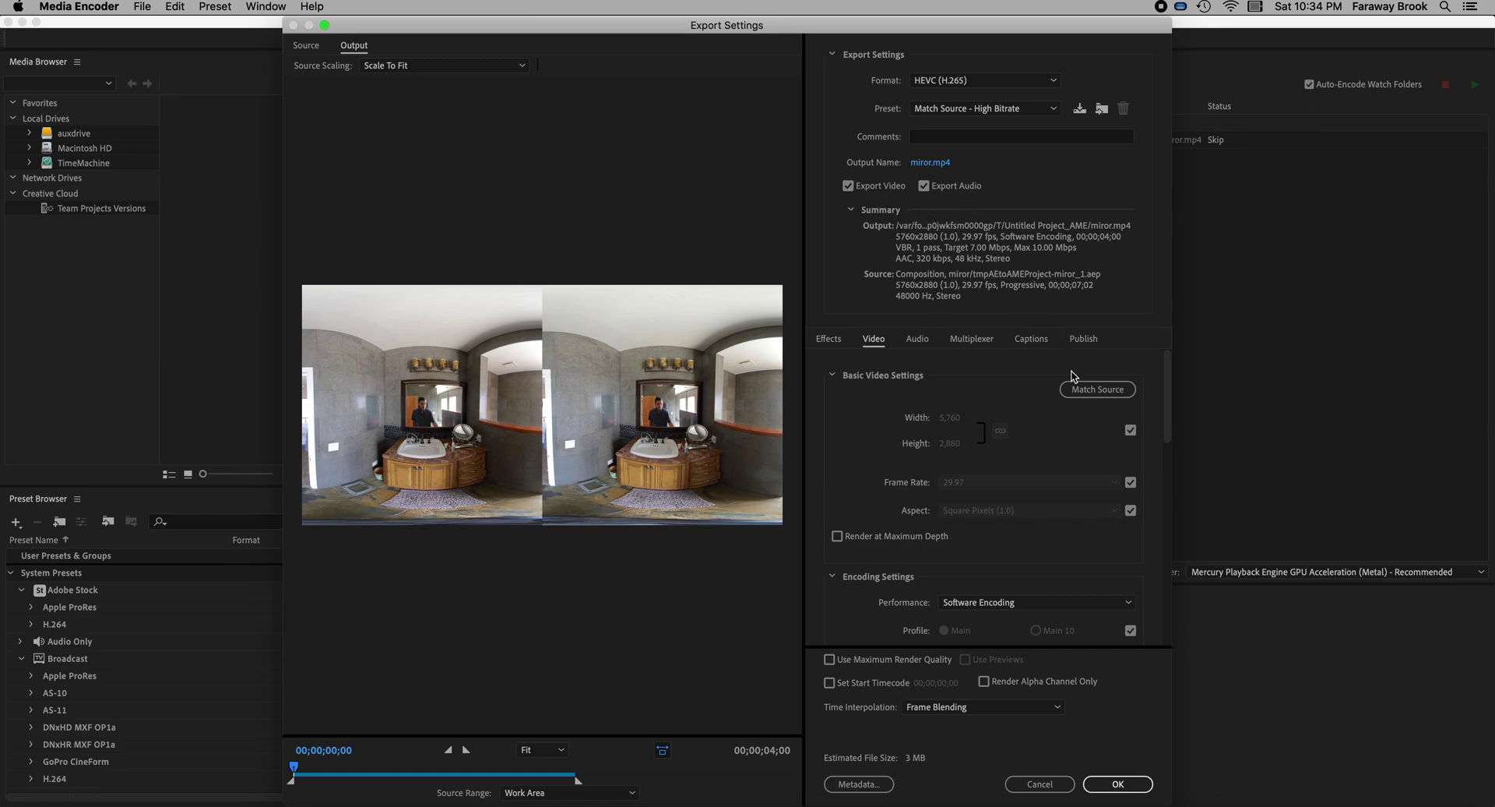
pyautogui.moveTo(1169, 432); pyautogui.dragTo(1169, 442)
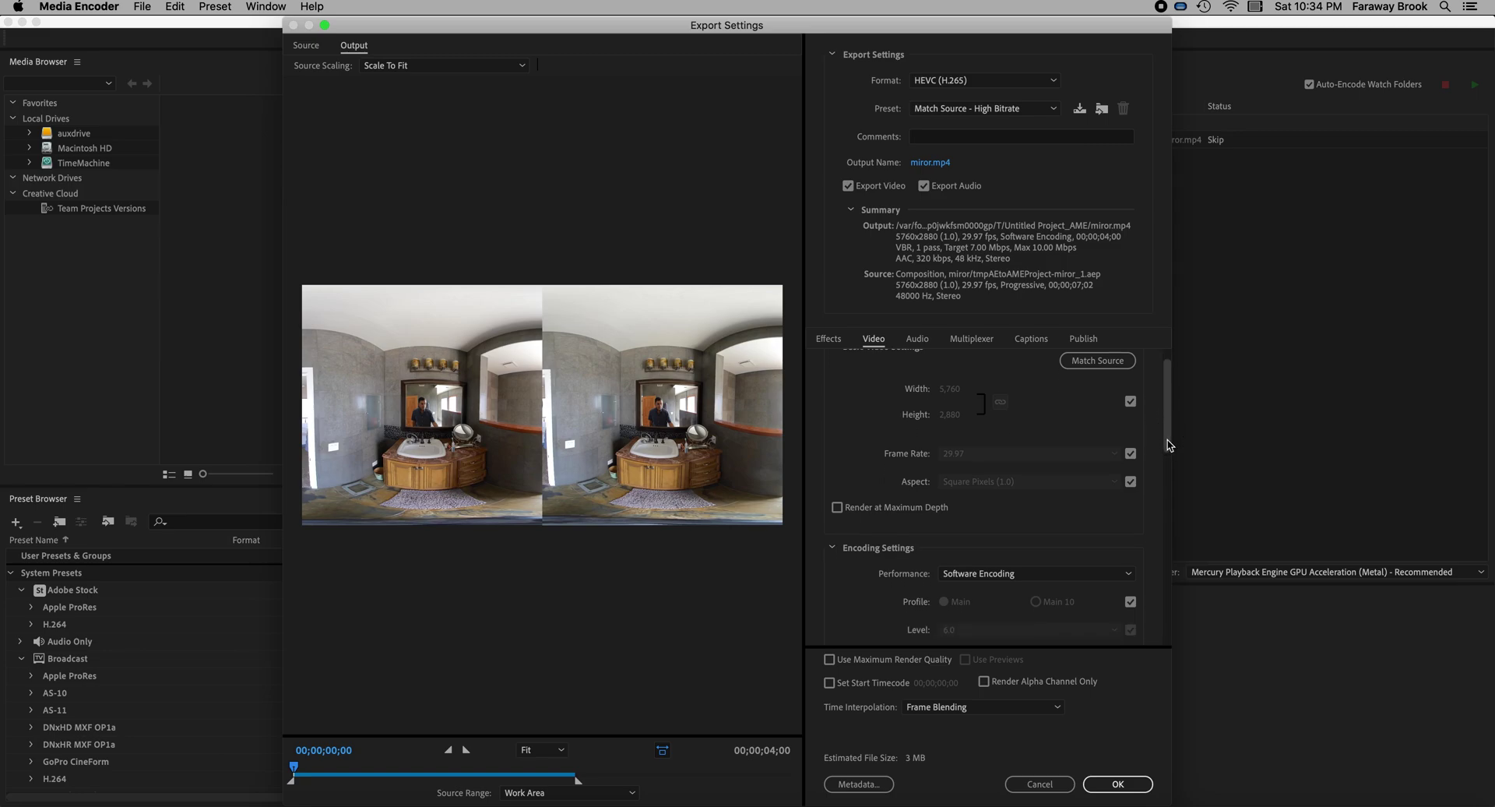
pyautogui.click(837, 506)
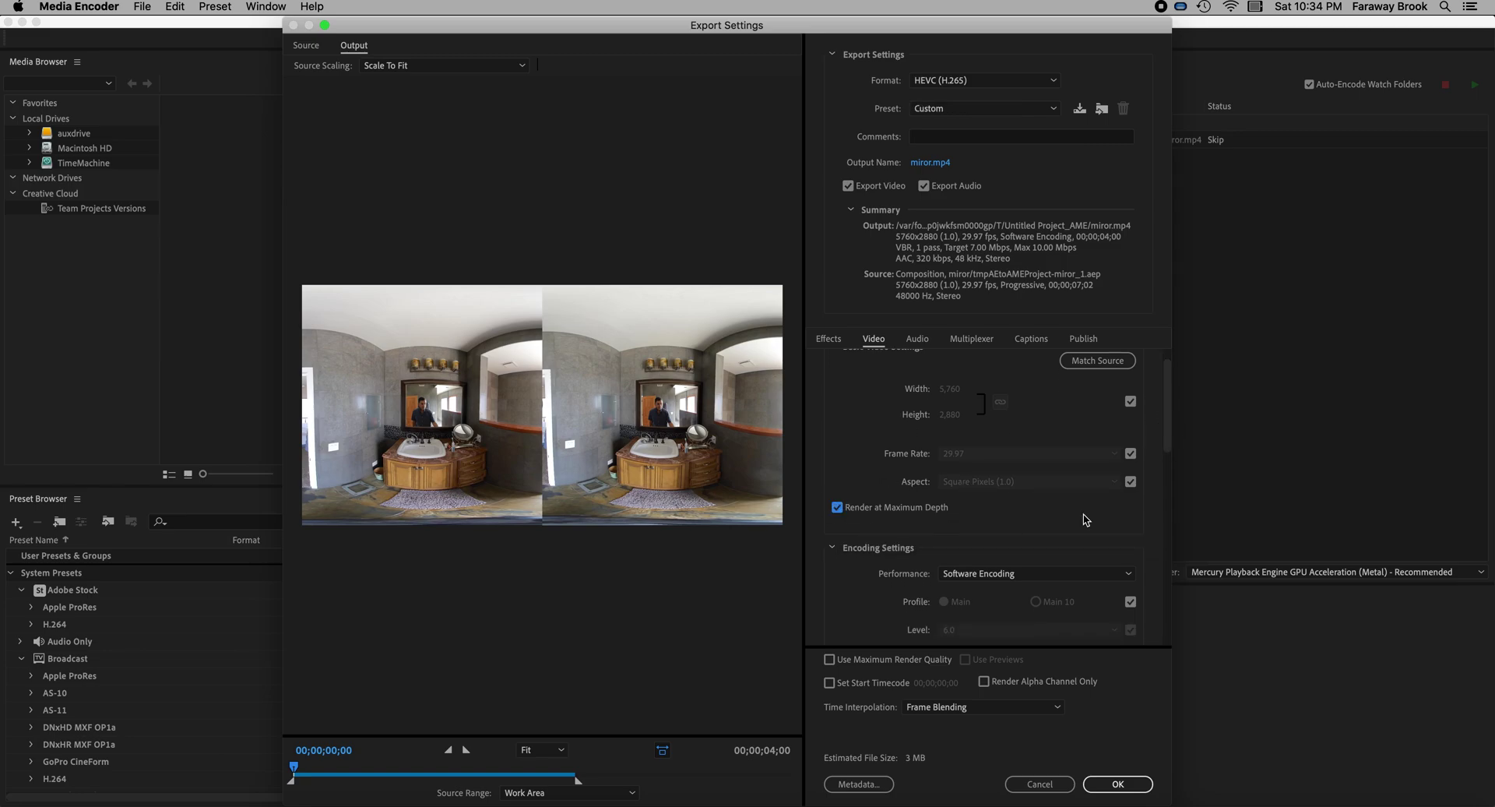
pyautogui.moveTo(1164, 447); pyautogui.dragTo(1152, 620)
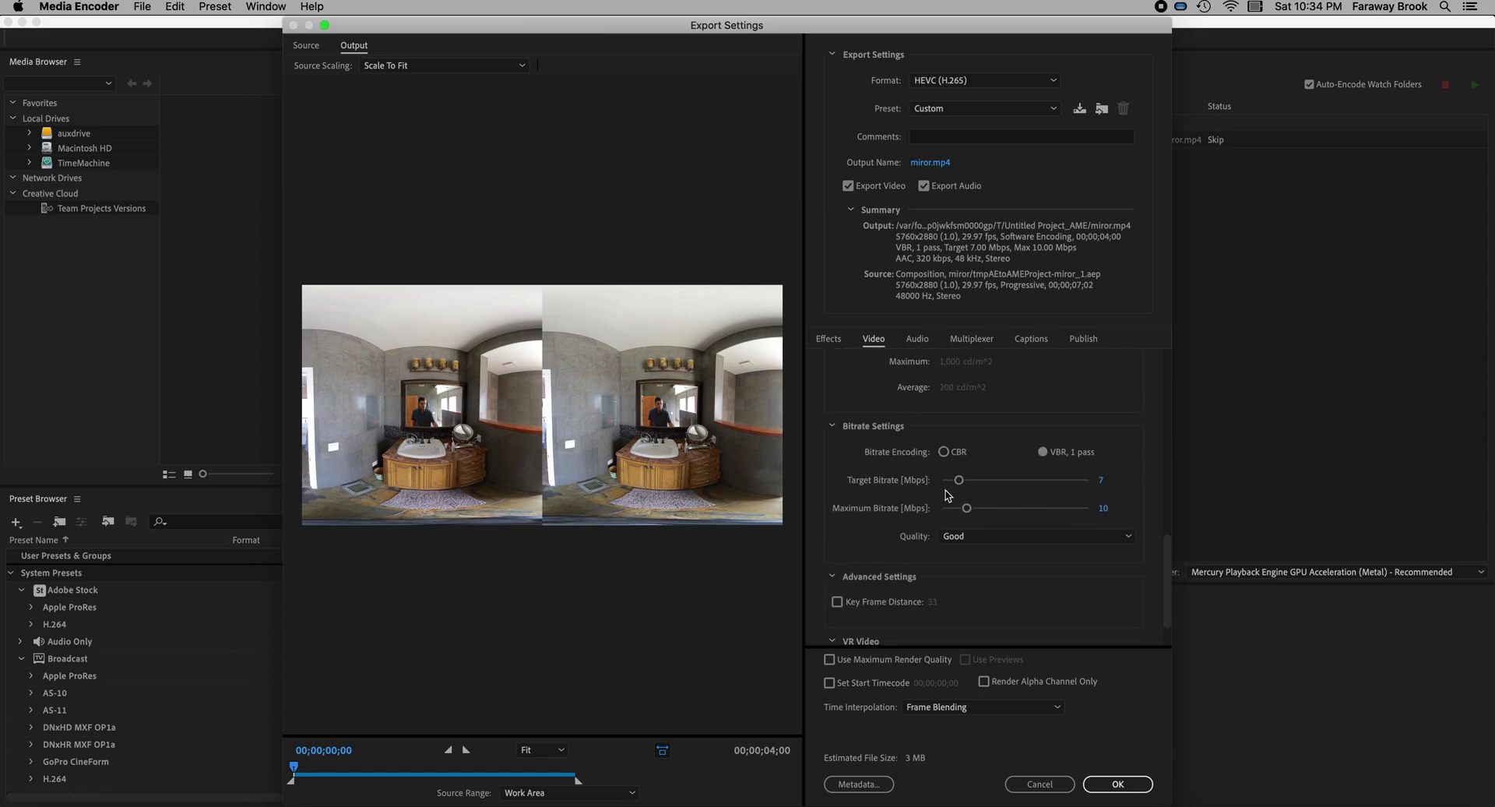
pyautogui.moveTo(958, 480); pyautogui.dragTo(1065, 487)
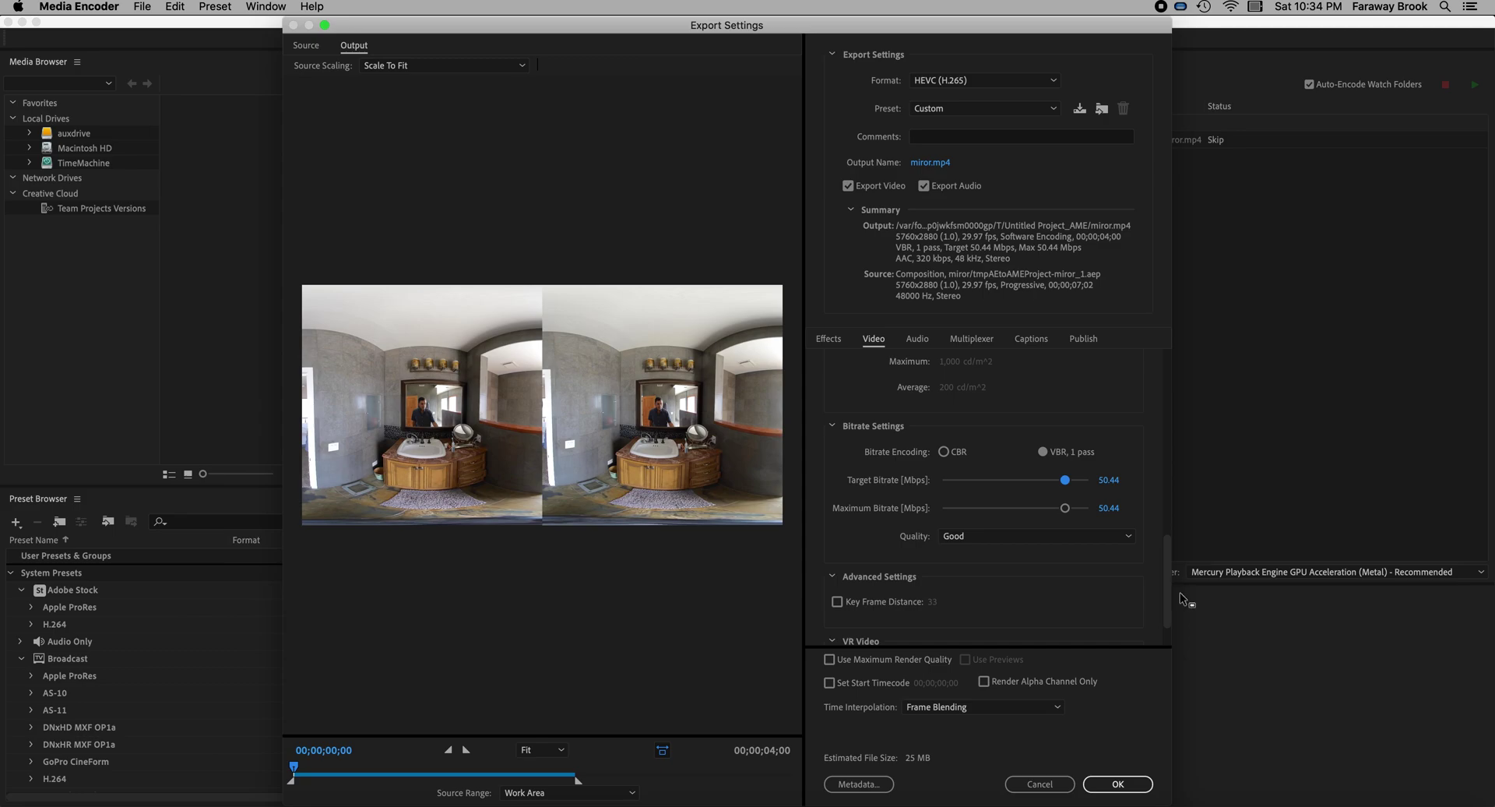
# Step: Mark the export as VR video with the Stereoscopic - Side by Side frame layout, and enable Use Maximum Render Quality
pyautogui.scroll(-3, 1170, 600)
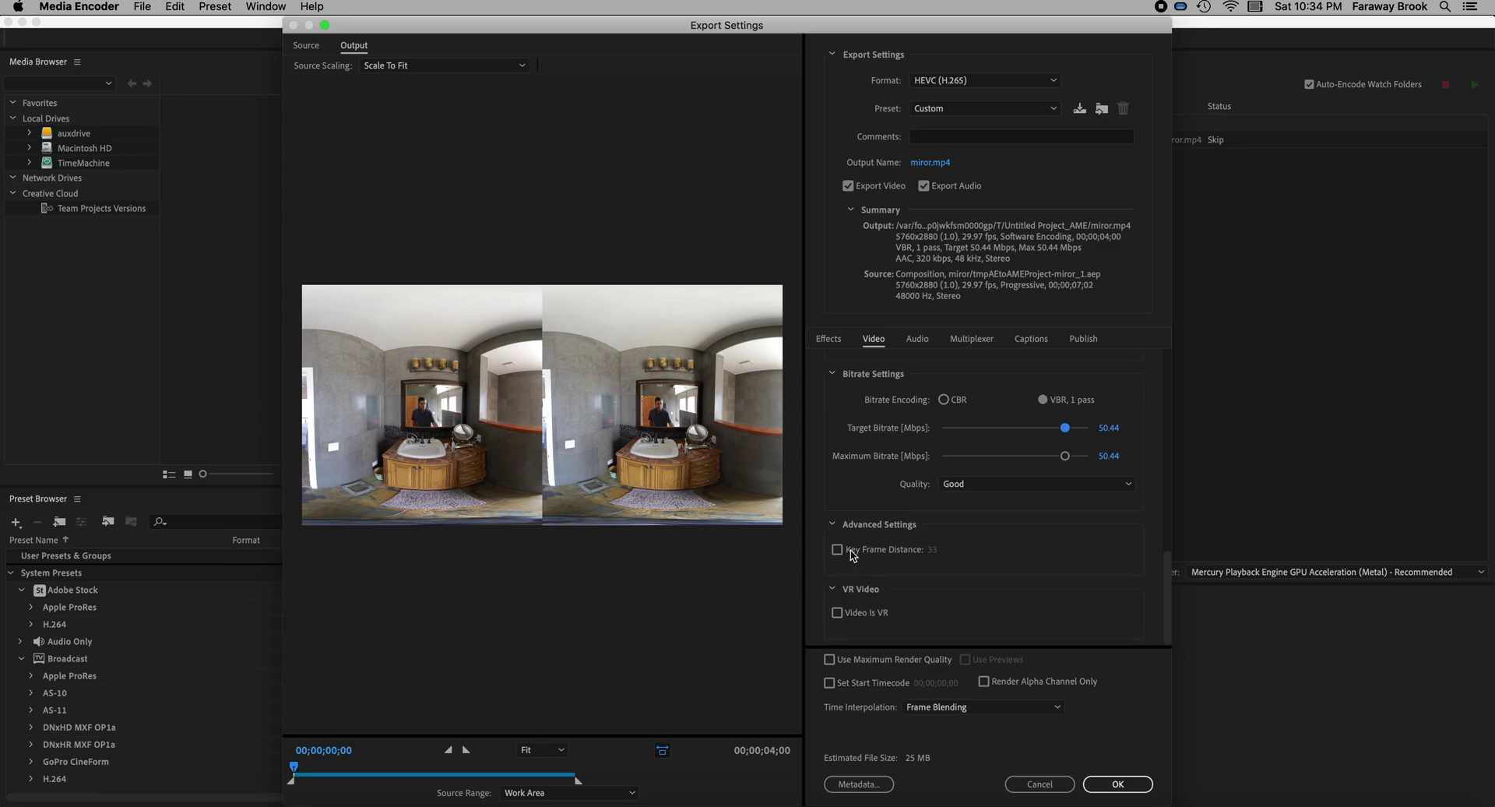
pyautogui.click(837, 613)
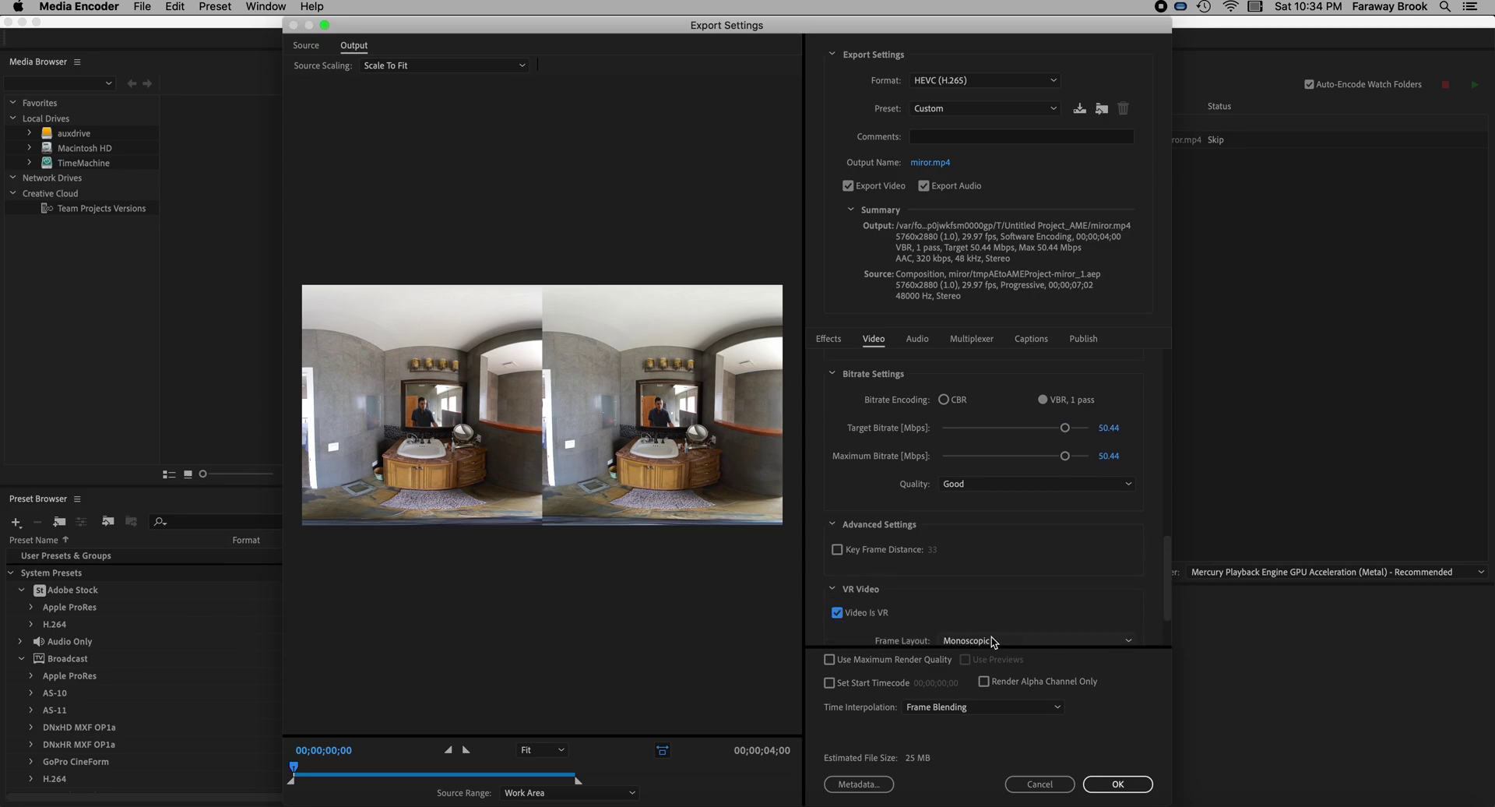
pyautogui.moveTo(1167, 583); pyautogui.dragTo(1168, 601)
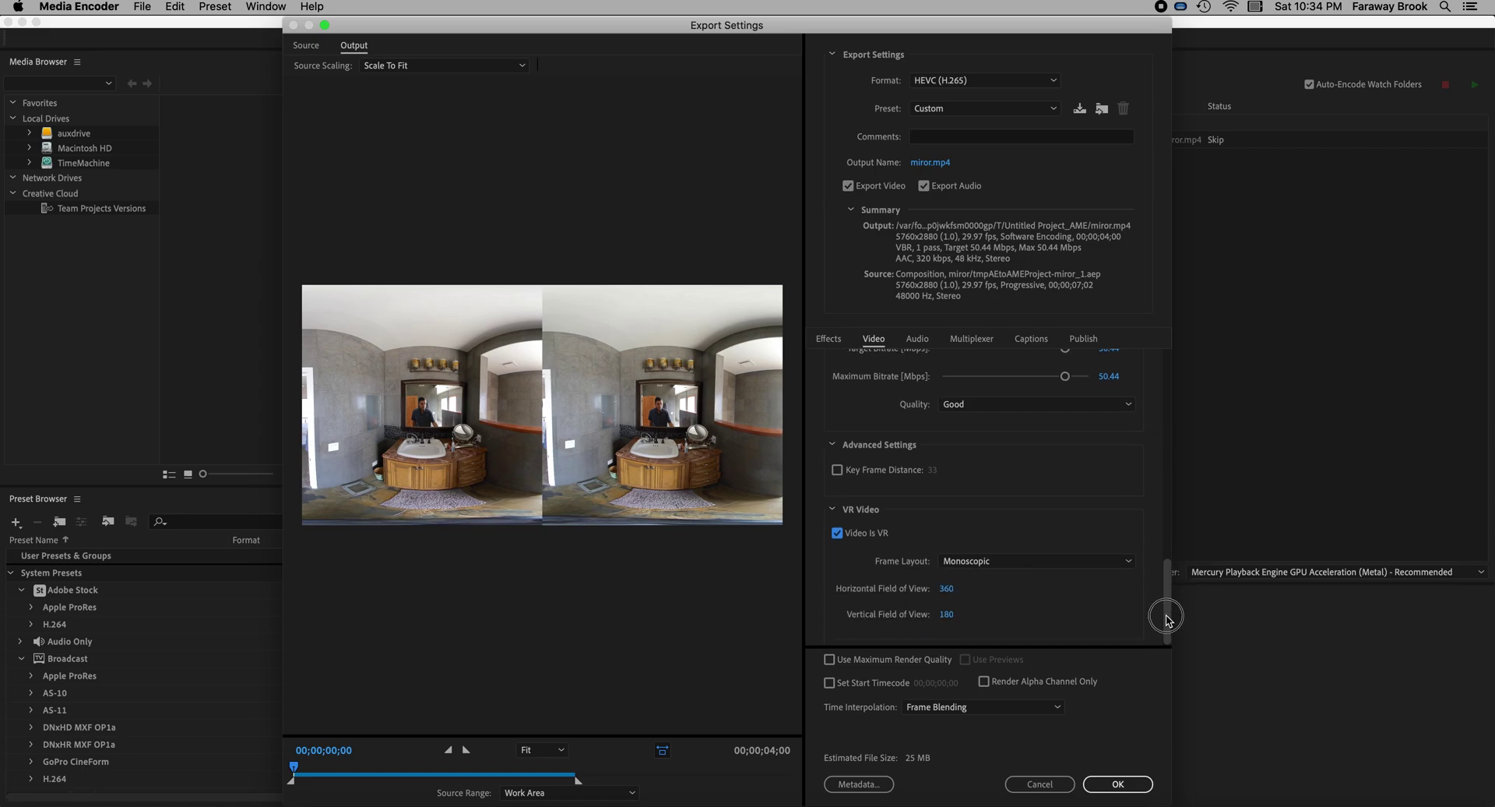
pyautogui.click(974, 562)
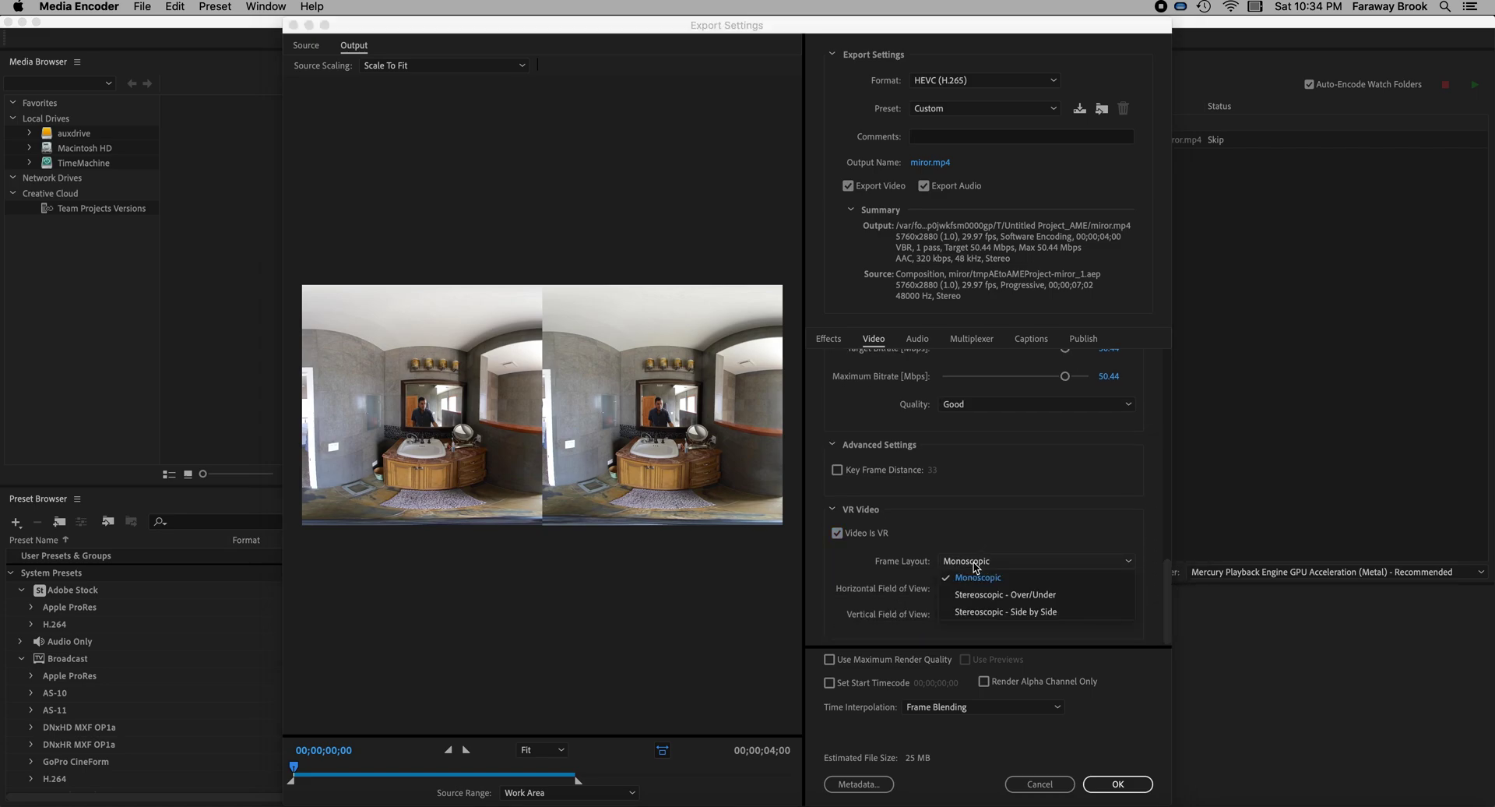
pyautogui.click(989, 612)
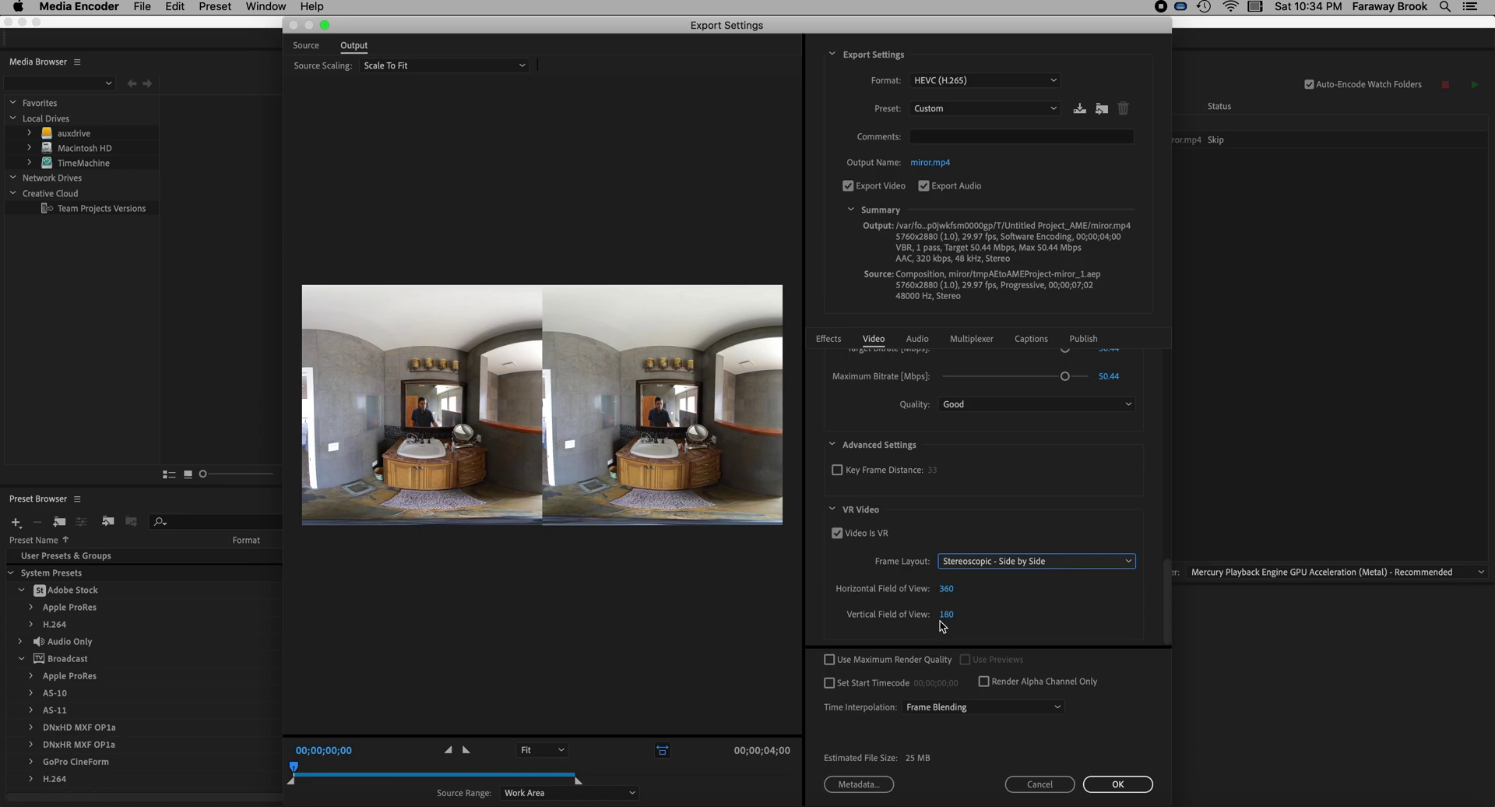
pyautogui.click(830, 663)
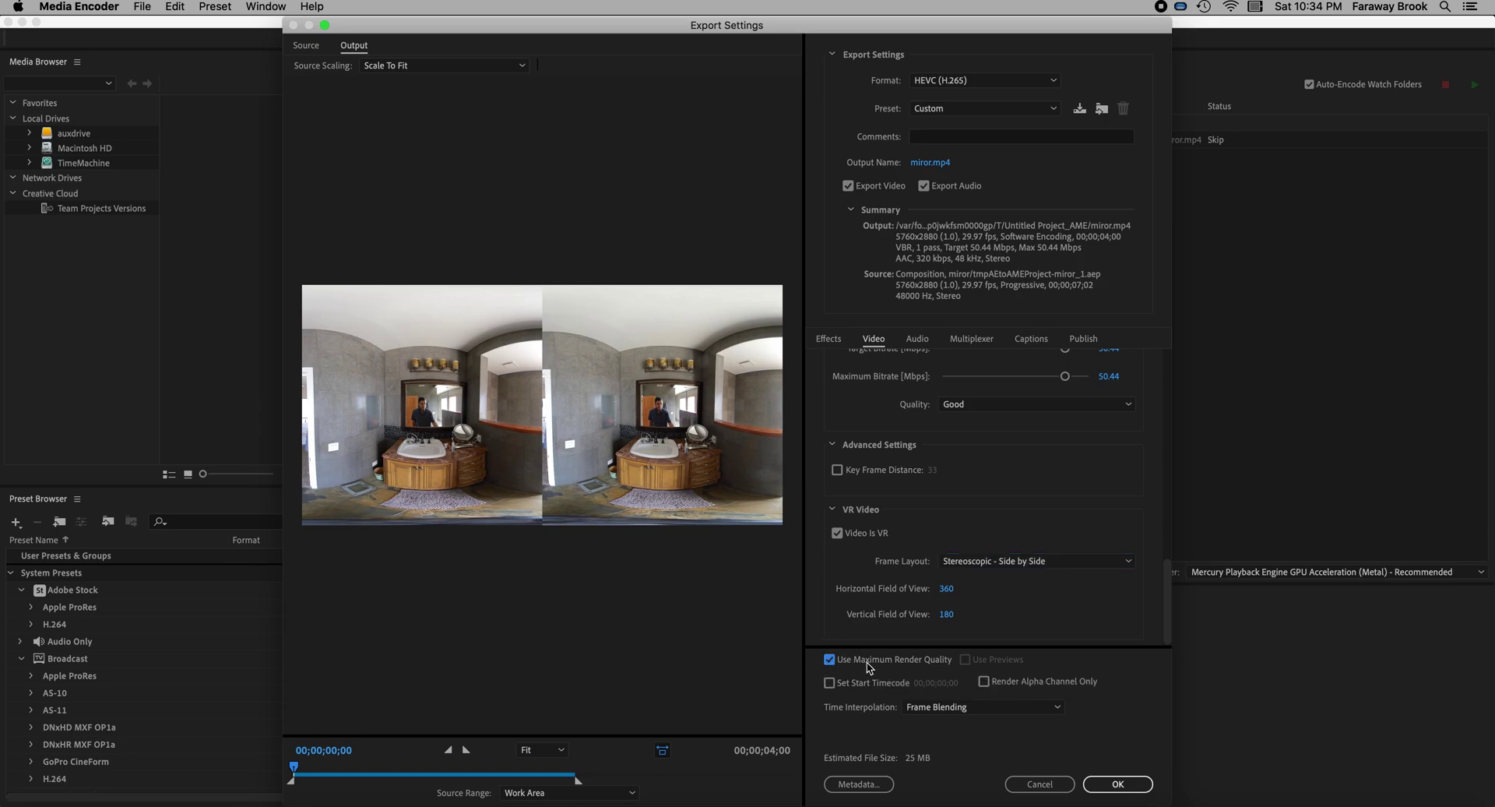
pyautogui.click(1117, 785)
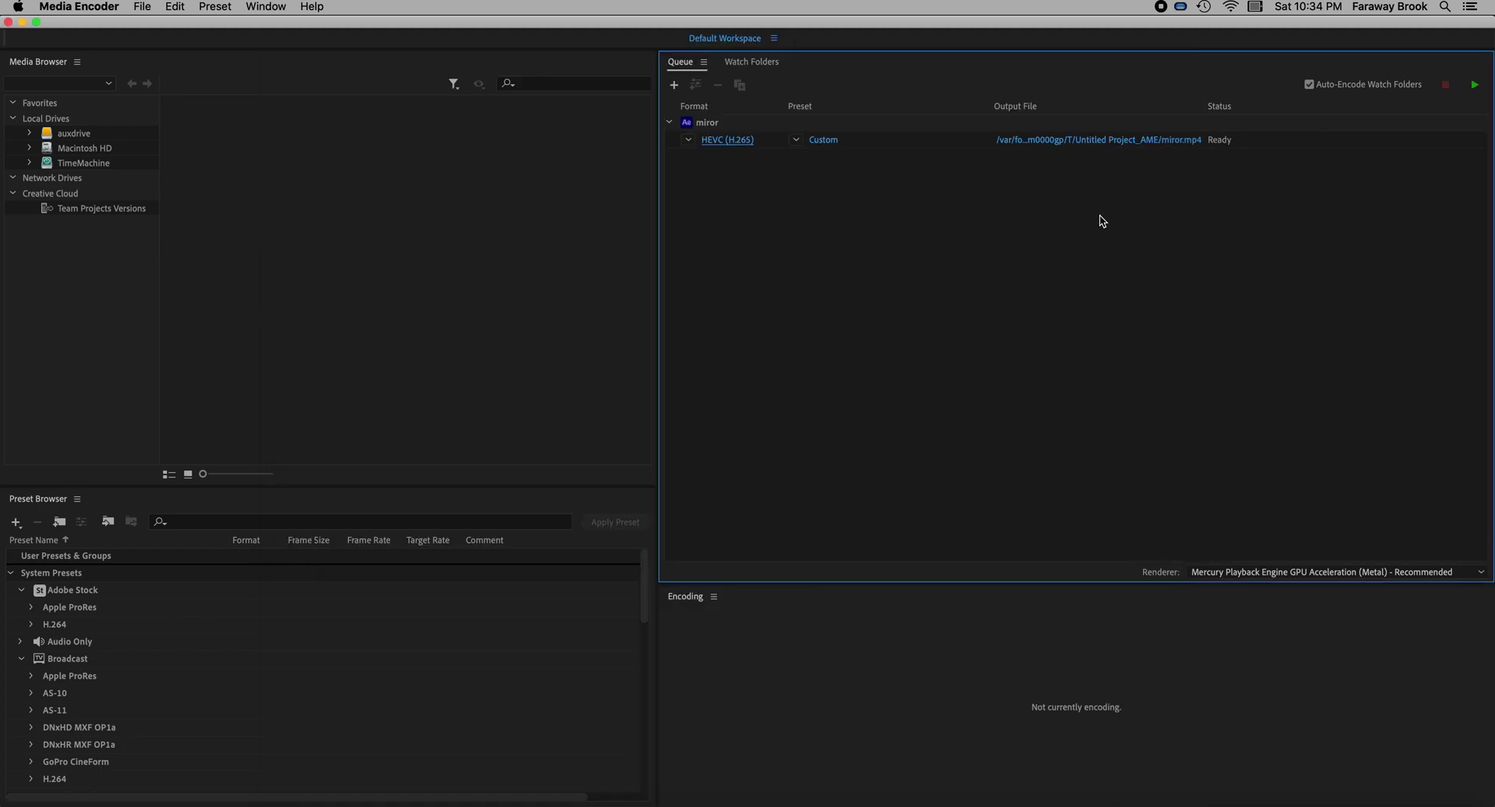